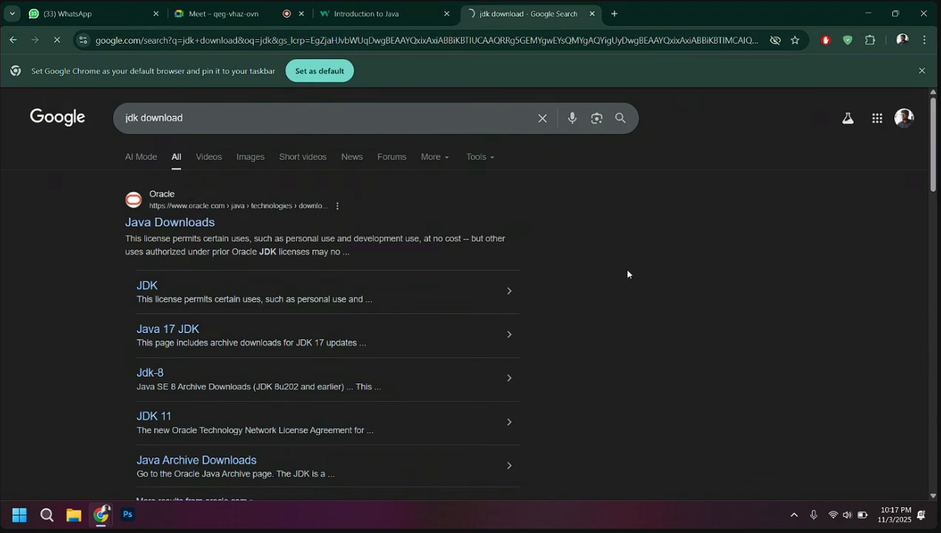
Search Google for "netbeans download" in a new browser tab
left_click(614, 13)
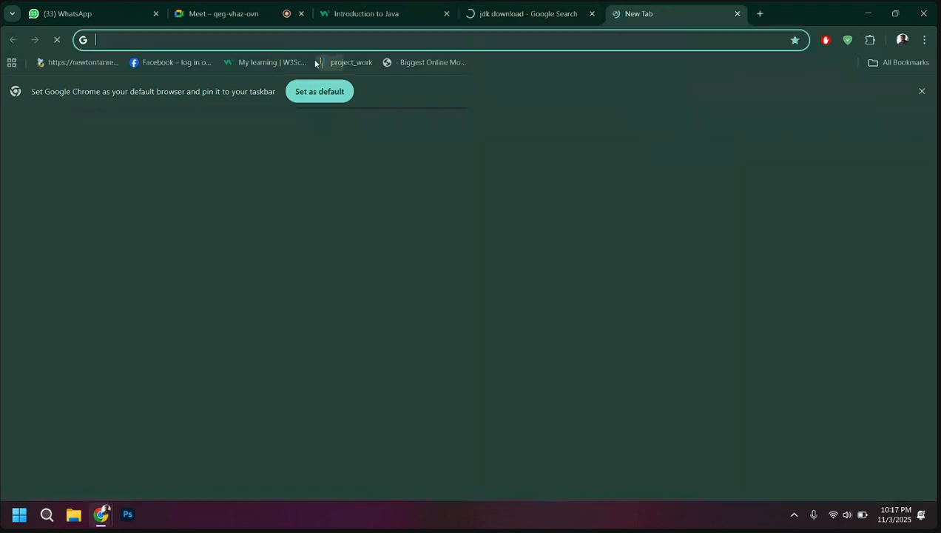
type("net")
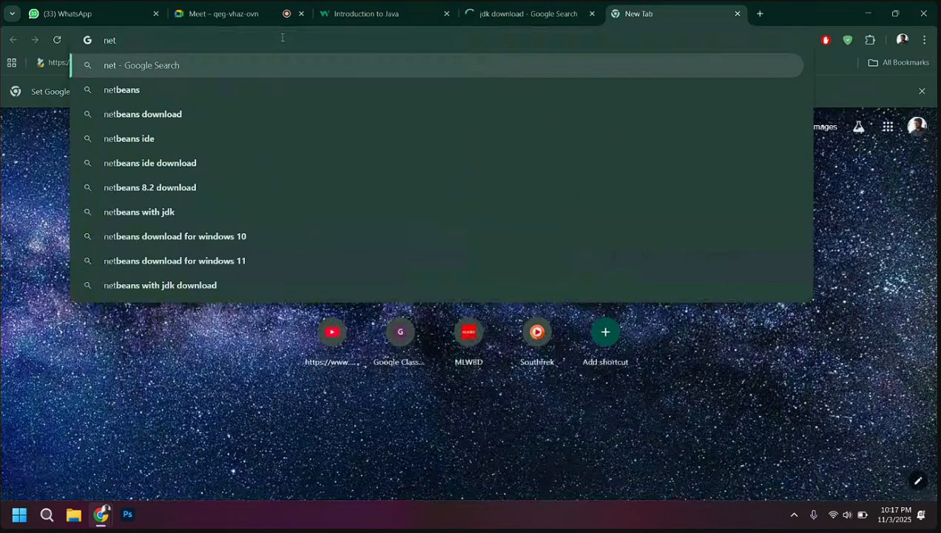
key("Down")
key("Down")
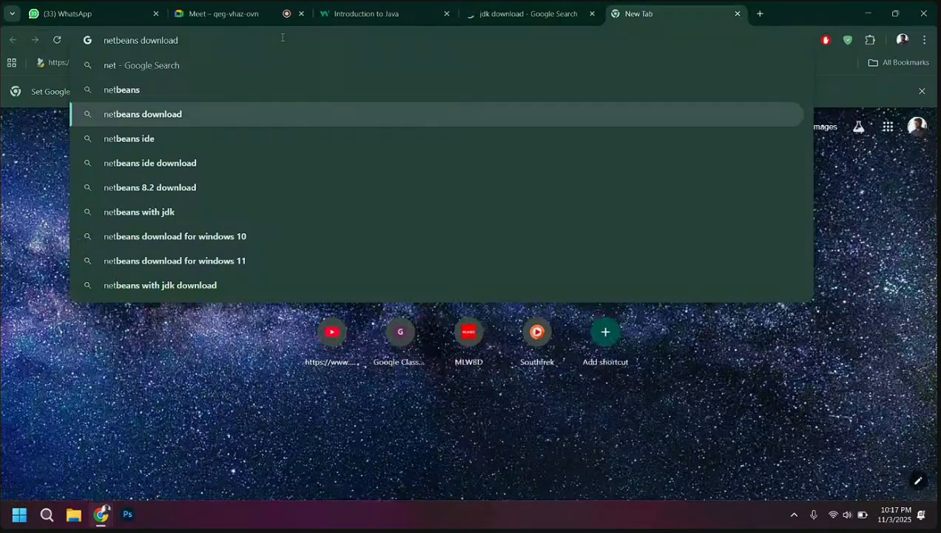
key("Return")
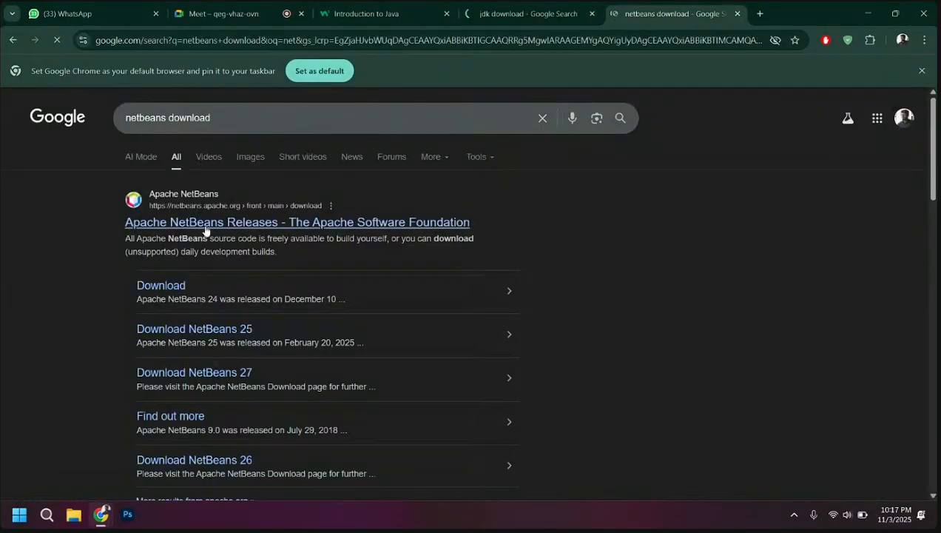
left_click(495, 5)
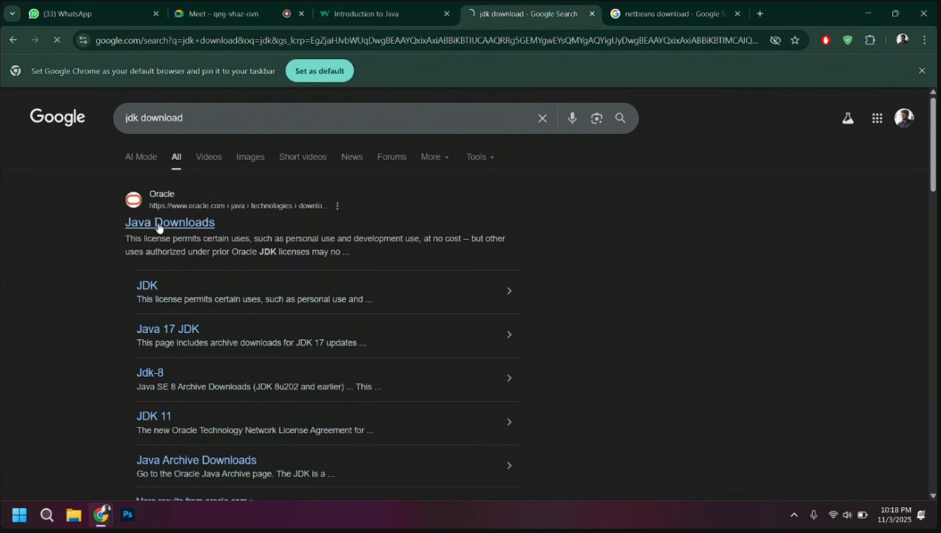
left_click(688, 13)
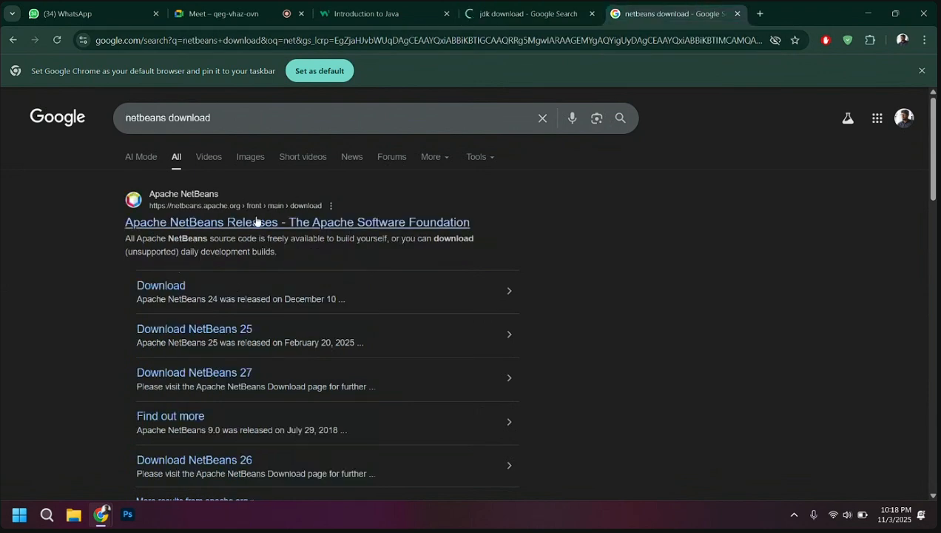
left_click(543, 6)
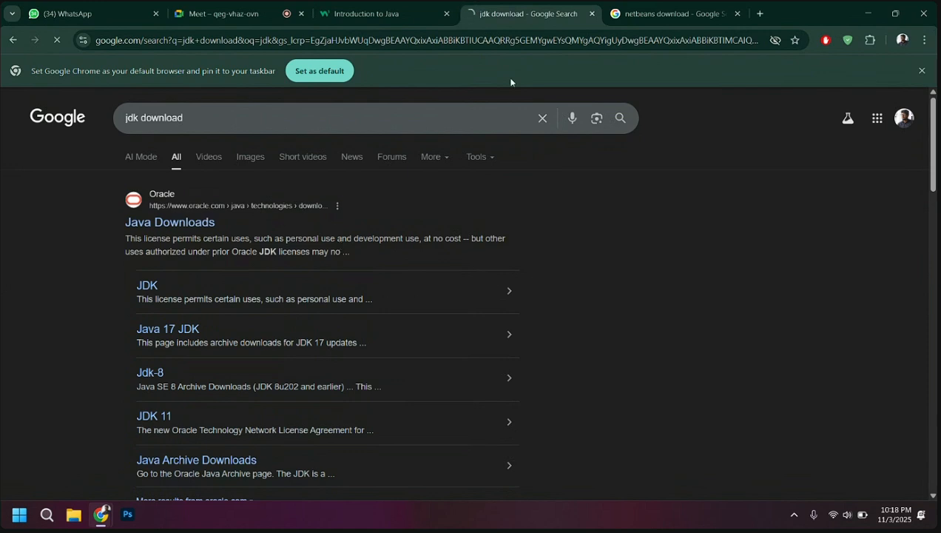
Switch to the Google Meet call and admit the participant waiting to join
left_click(270, 11)
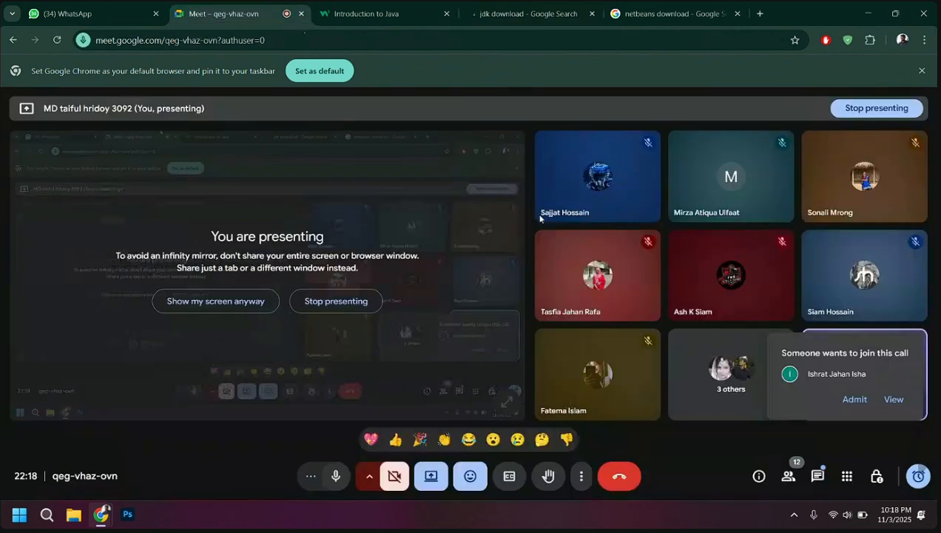
left_click(858, 404)
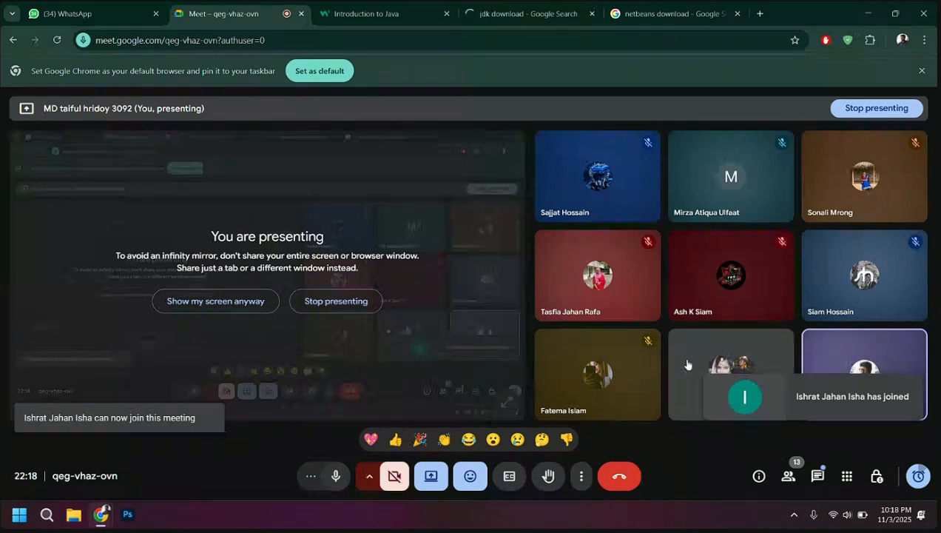
Open the Apache NetBeans Releases page from the "netbeans download" search results
left_click(509, 10)
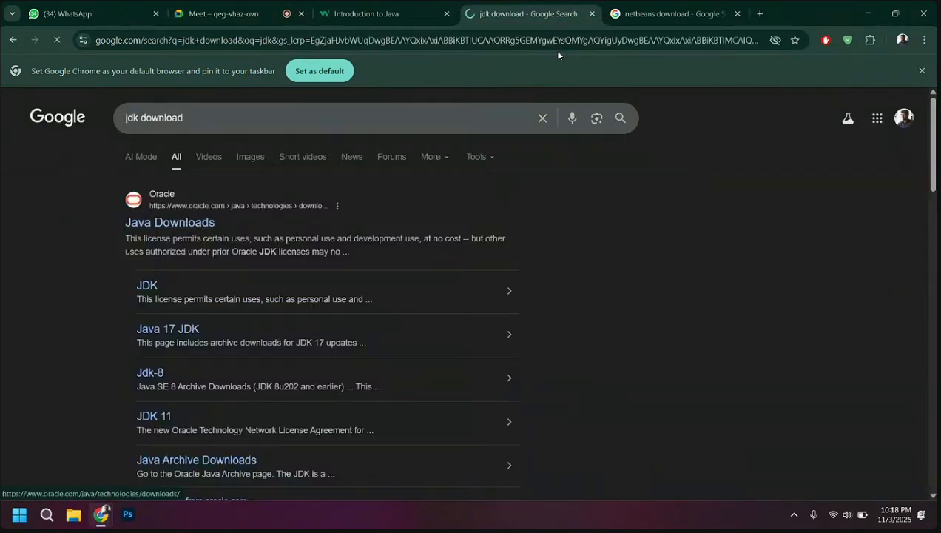
left_click(665, 14)
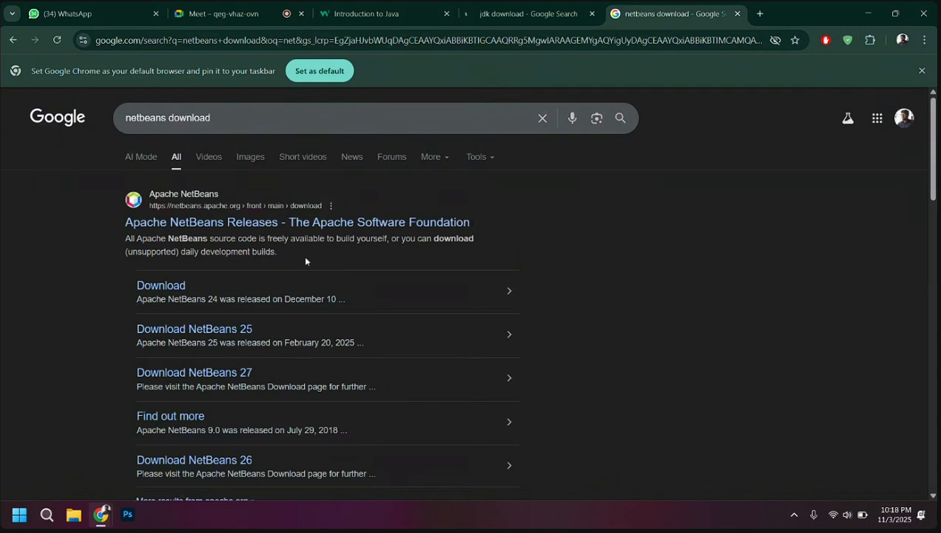
left_click(252, 226)
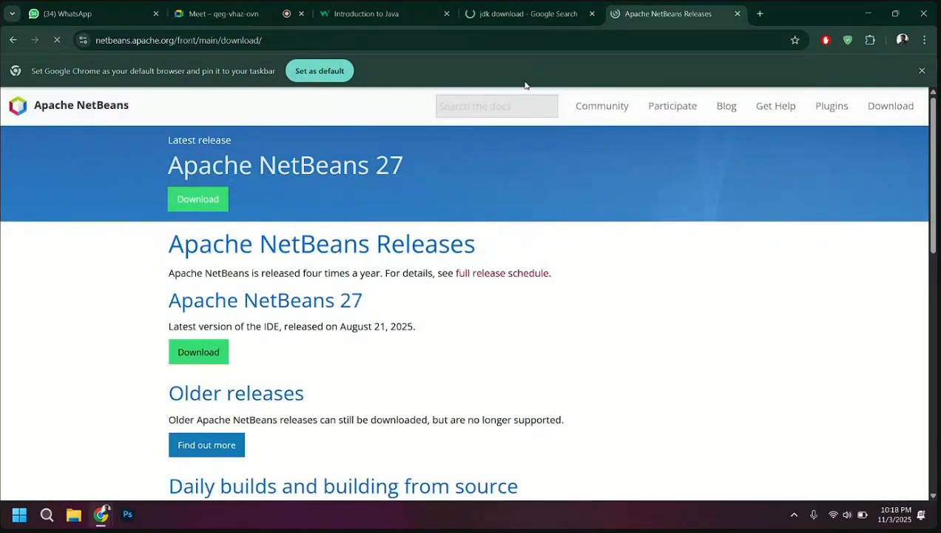
Open Oracle's Java Downloads result in a separate tab and close the "jdk download" search results tab
left_click(525, 13)
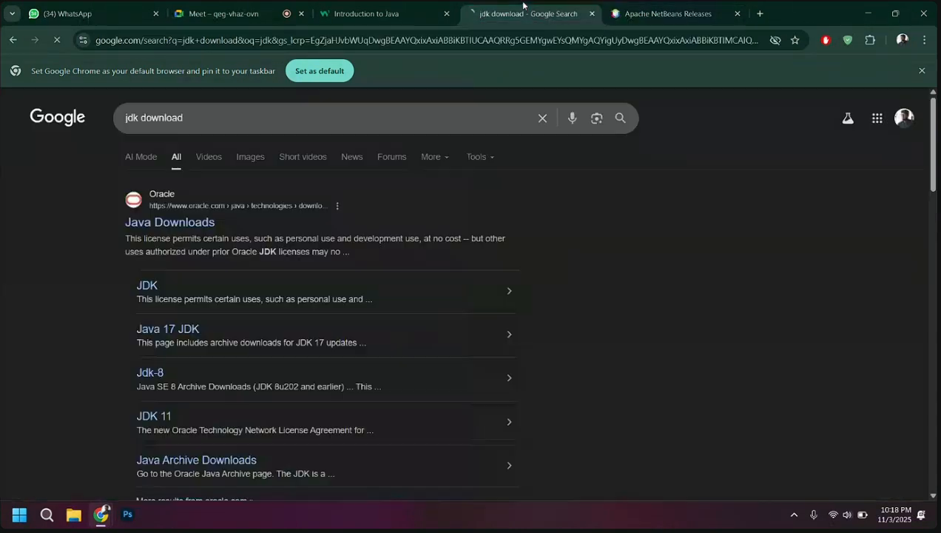
right_click(177, 226)
left_click(215, 239)
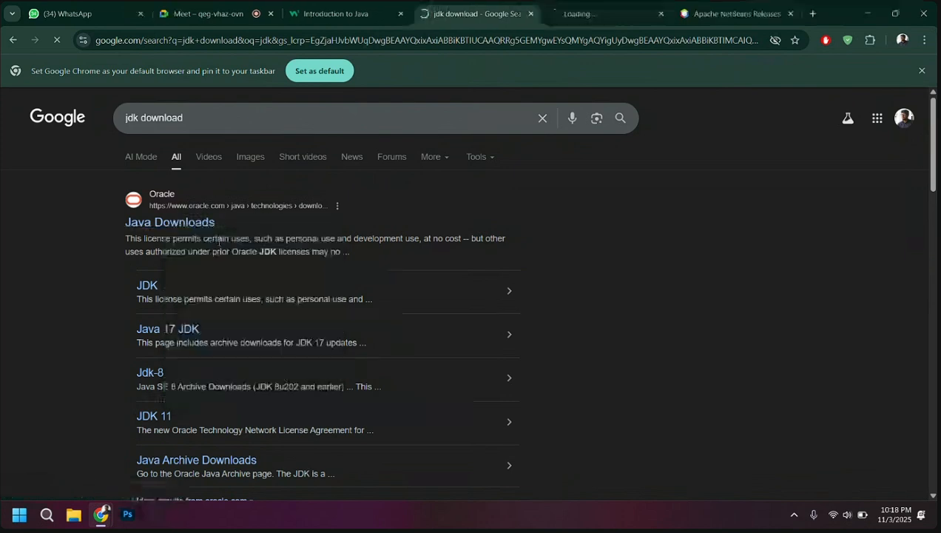
left_click(530, 14)
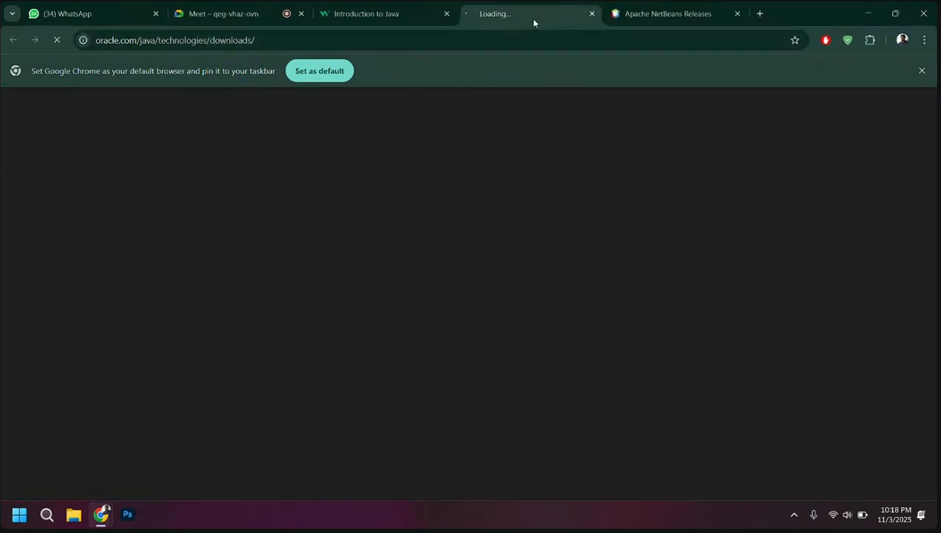
left_click(694, 6)
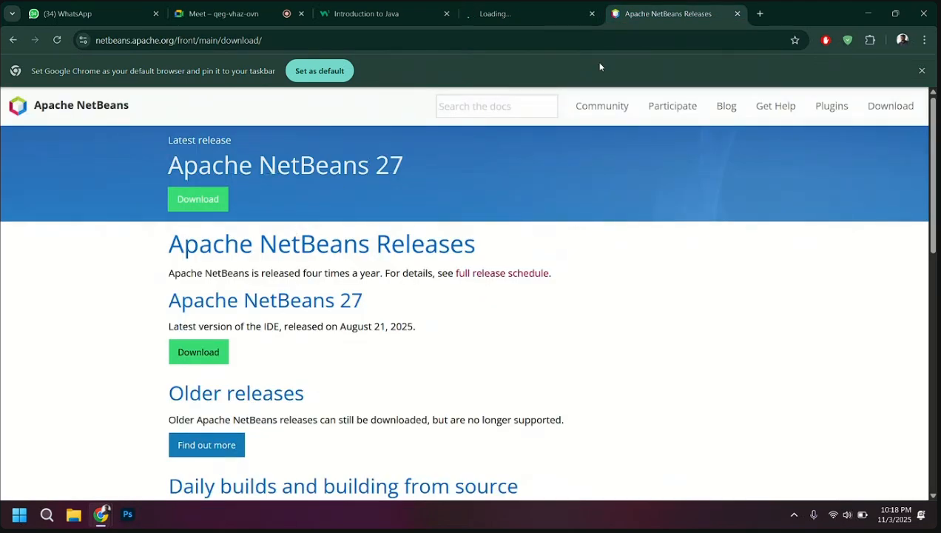
left_click(530, 8)
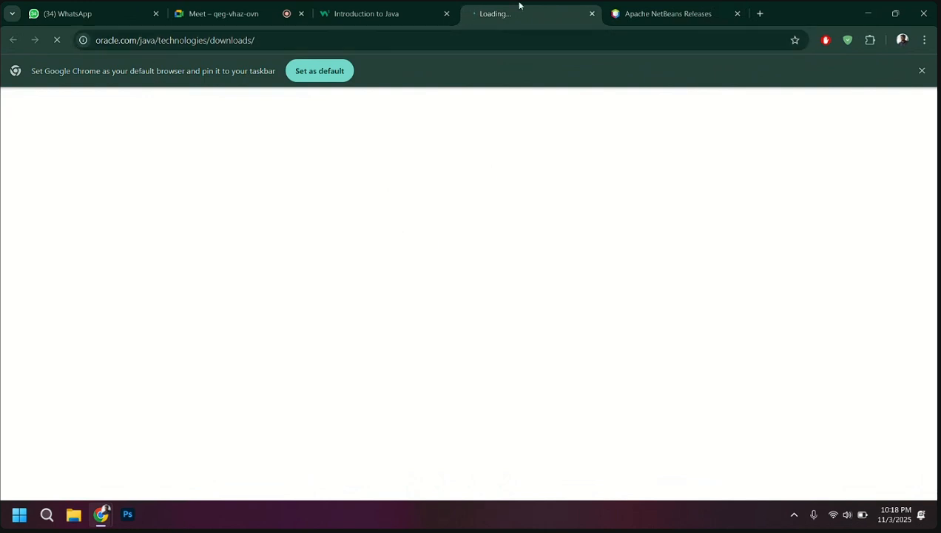
Search Google for "jdk download" in another new tab
left_click(760, 13)
type("jdk")
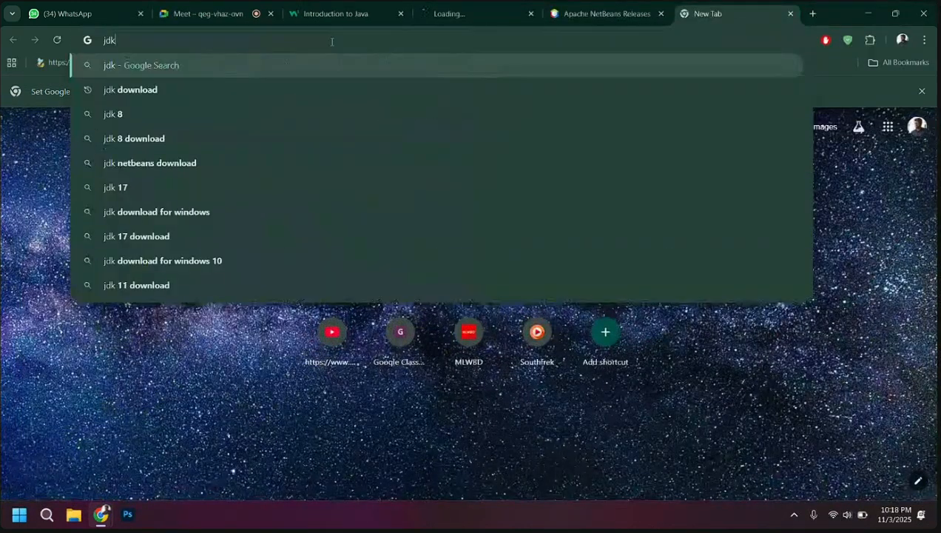
key("Down")
key("Return")
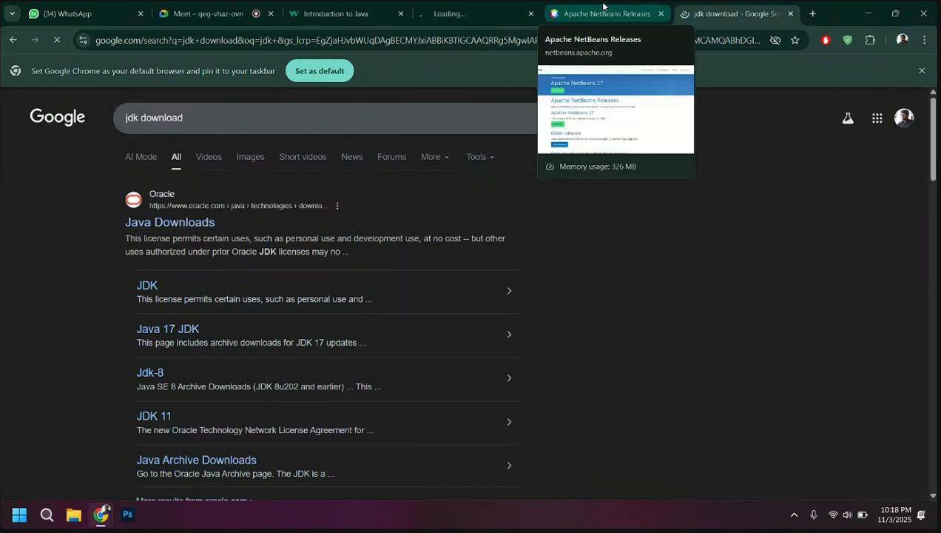
Return to the Apache NetBeans Releases page and open the download page for the latest release, Apache NetBeans 27
left_click(488, 6)
left_click(601, 13)
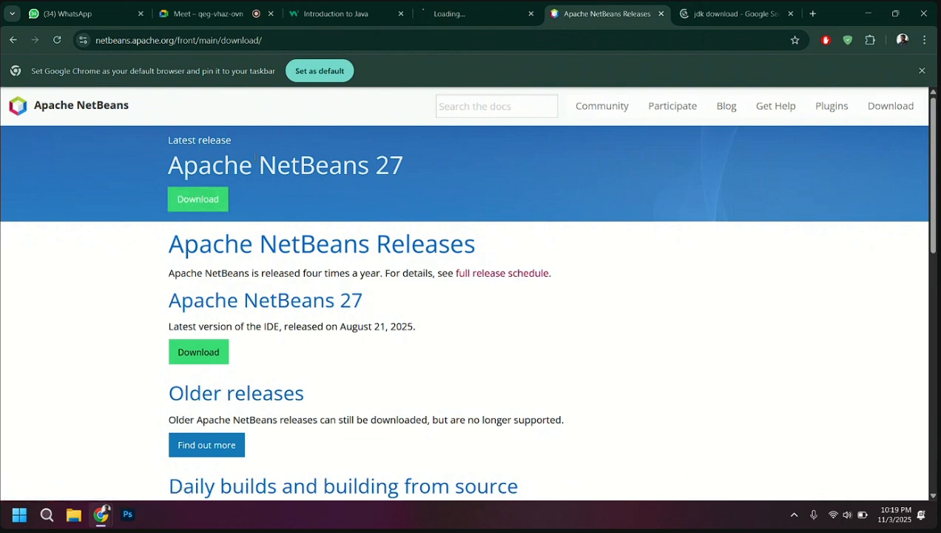
left_click(196, 202)
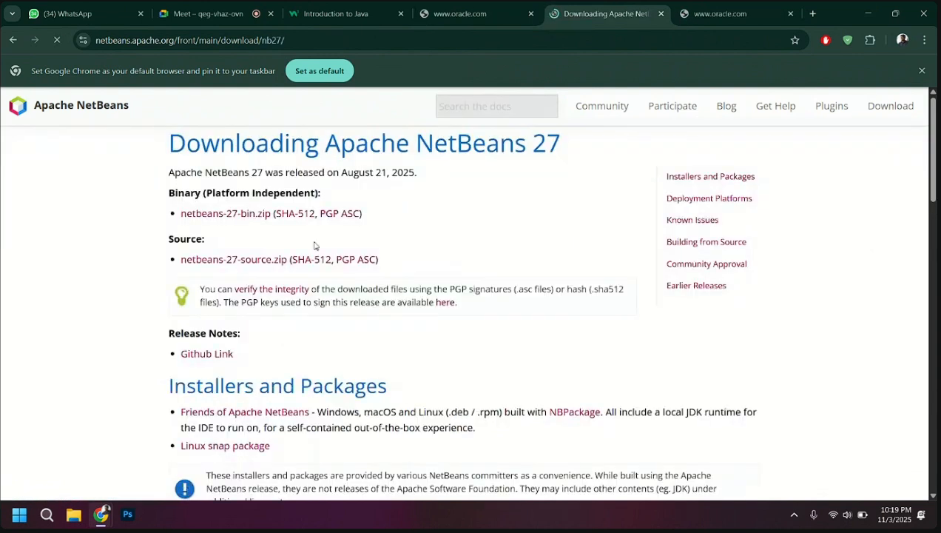
Look over the NetBeans 27 download options and download netbeans-27-source.zip
scroll(407, 233, "down", 2)
scroll(407, 233, "up", 2)
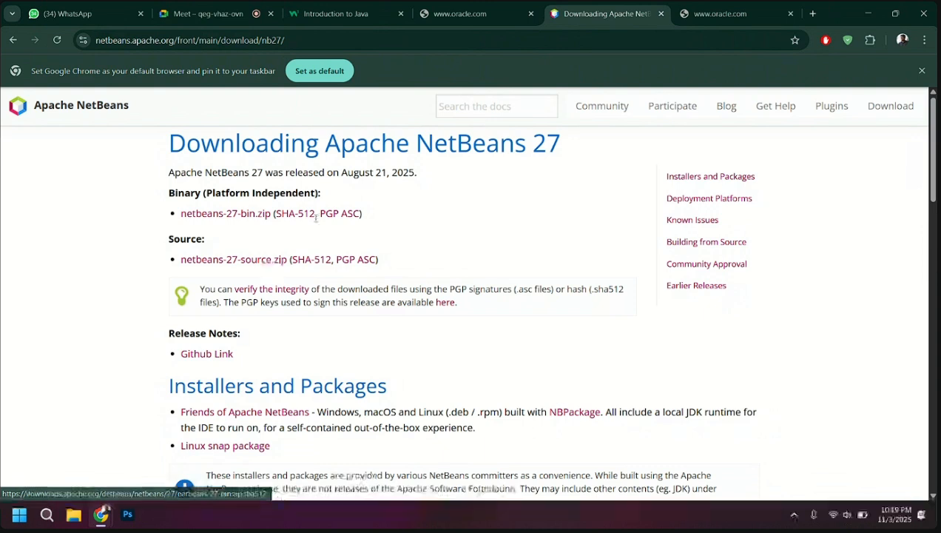
scroll(313, 217, "down", 2)
scroll(314, 216, "up", 2)
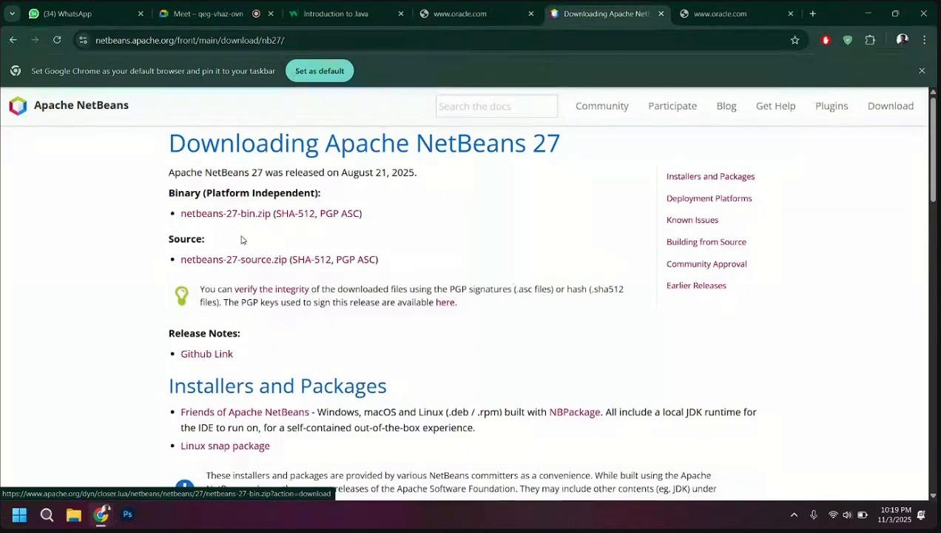
left_click(241, 268)
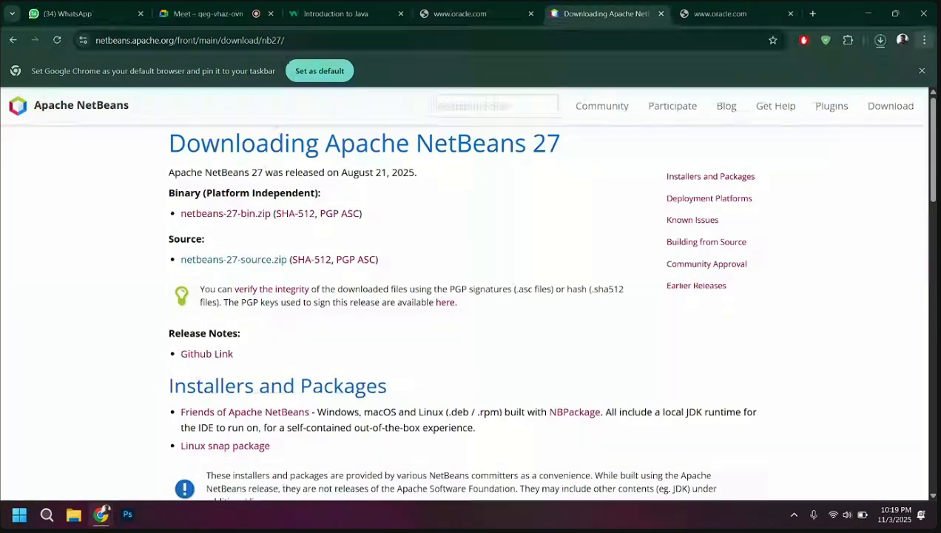
Reload the unreachable Oracle Java Downloads page in the most recently opened tab
left_click(724, 6)
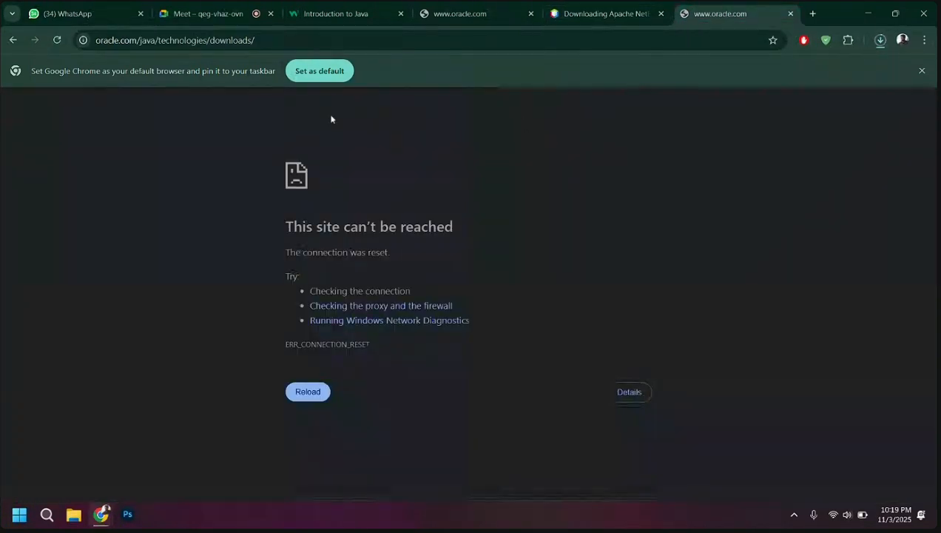
left_click(58, 39)
left_click(57, 40)
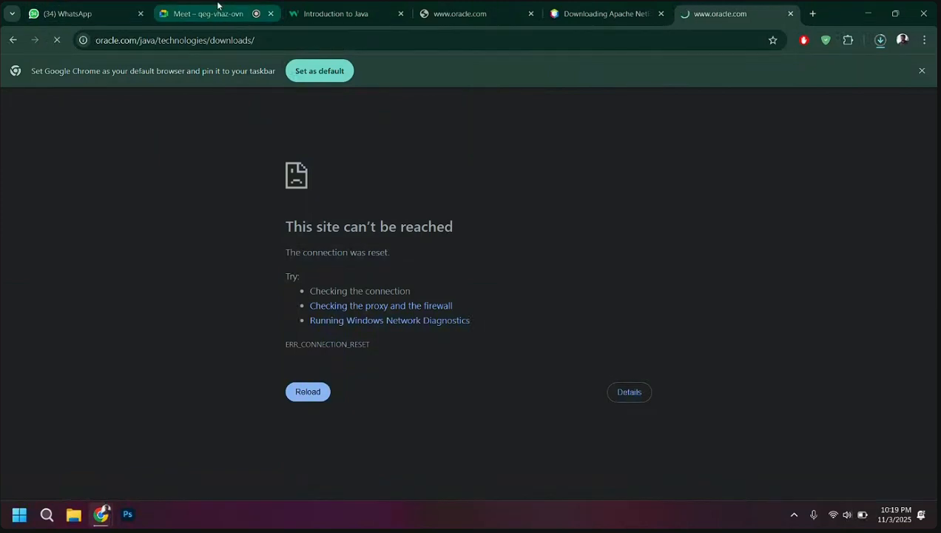
Return to the Google Meet call and let the newly waiting participant in
left_click(218, 6)
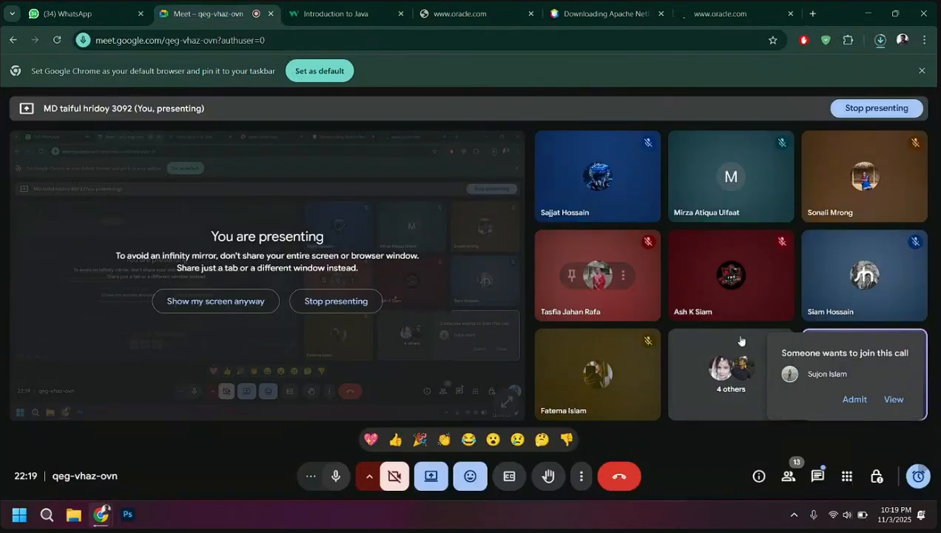
left_click(854, 400)
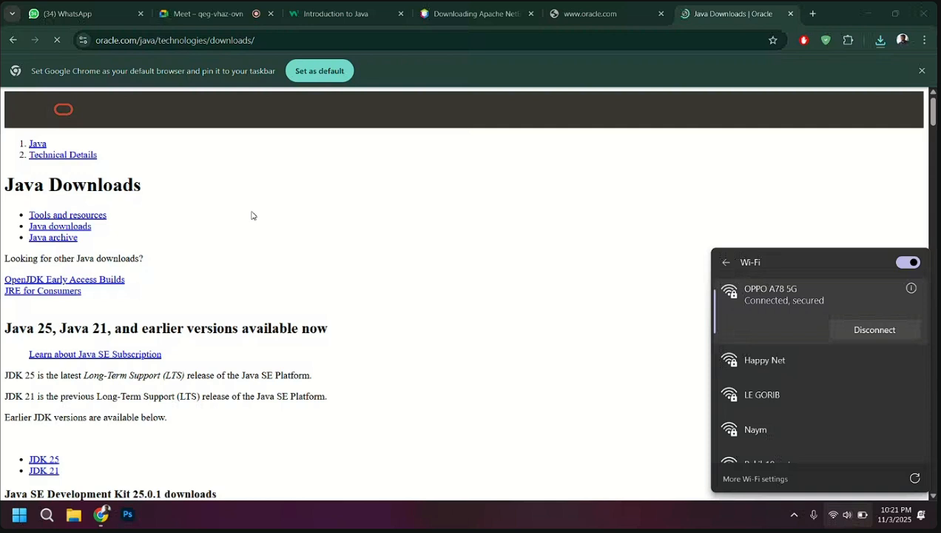
left_click(253, 215)
left_click(233, 6)
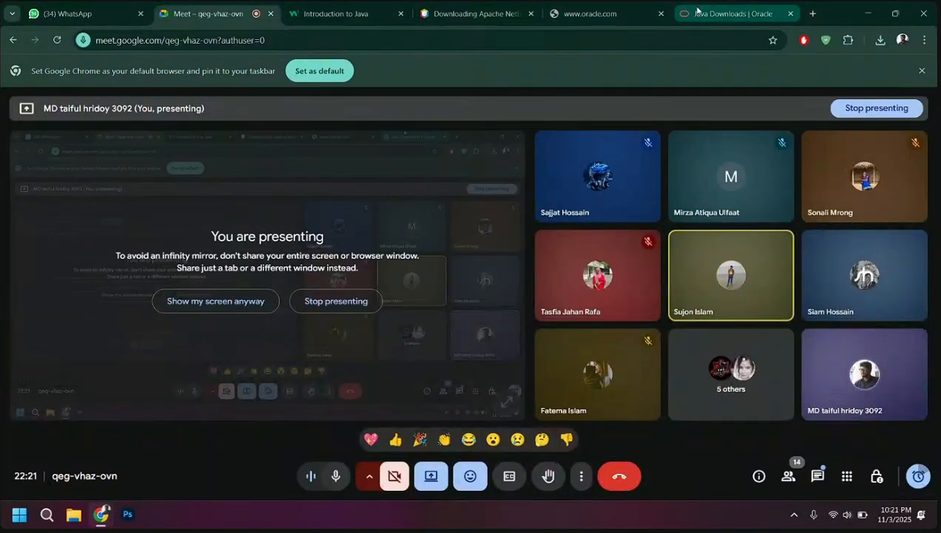
left_click(661, 14)
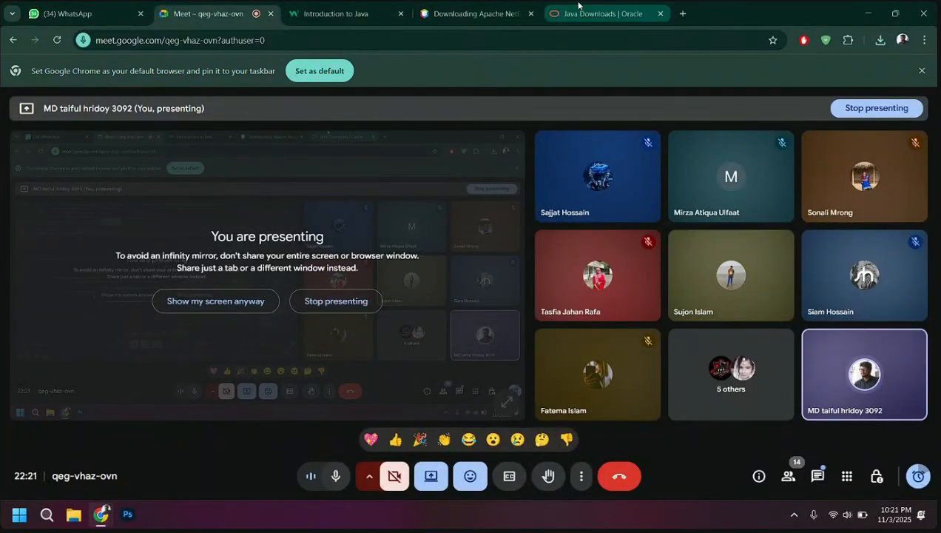
Show Oracle's Java Downloads page, dismiss its country-site suggestion and look over the JDK 25 download section
left_click(629, 14)
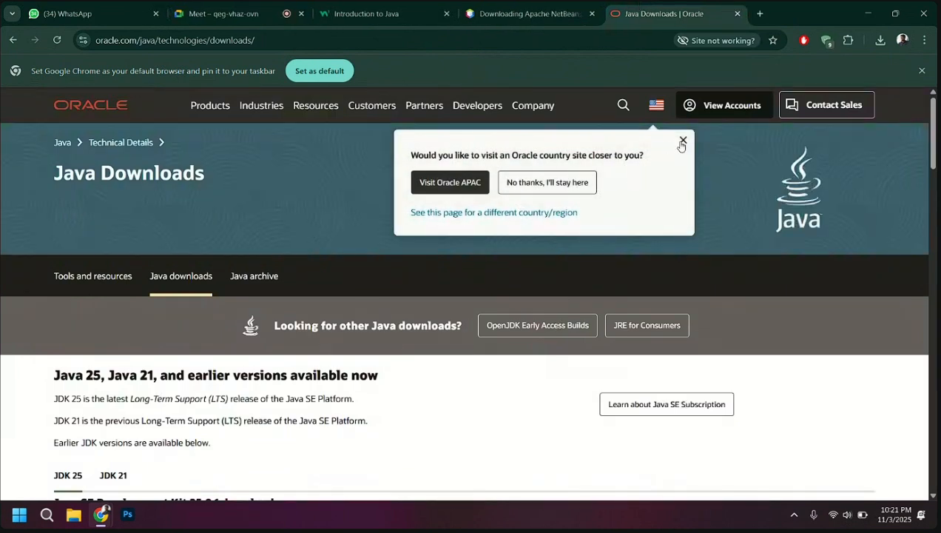
left_click(683, 140)
scroll(383, 278, "down", 3)
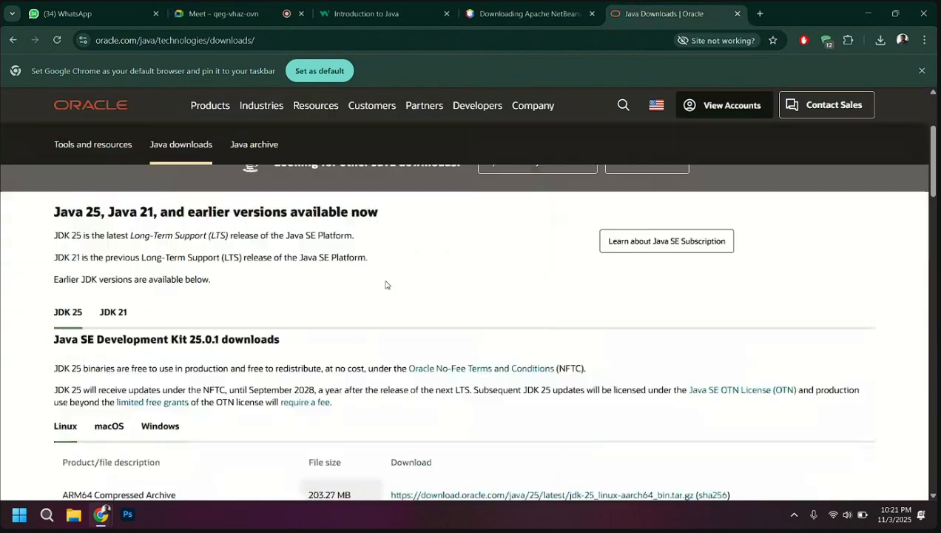
scroll(385, 285, "up", 3)
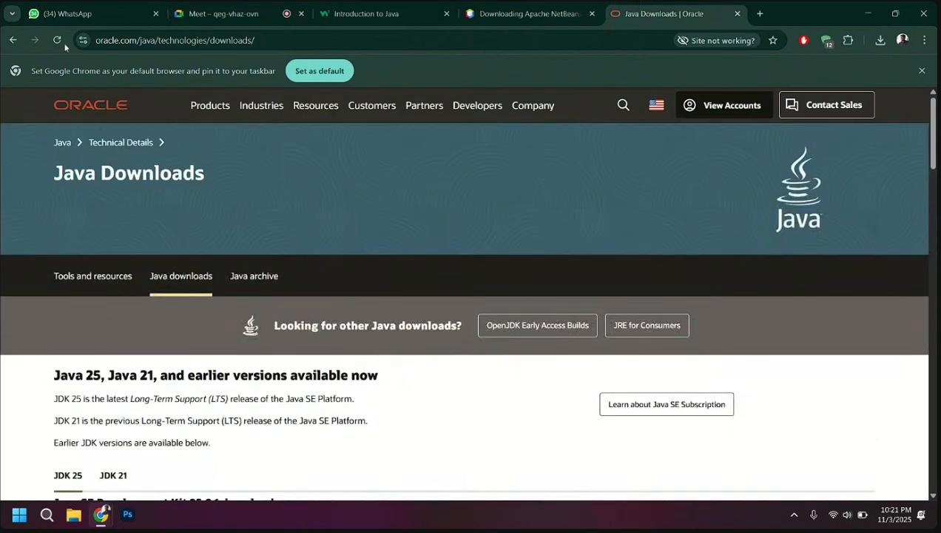
Search Google for "jdk download" in a new tab and open Oracle's Java Downloads result
left_click(759, 13)
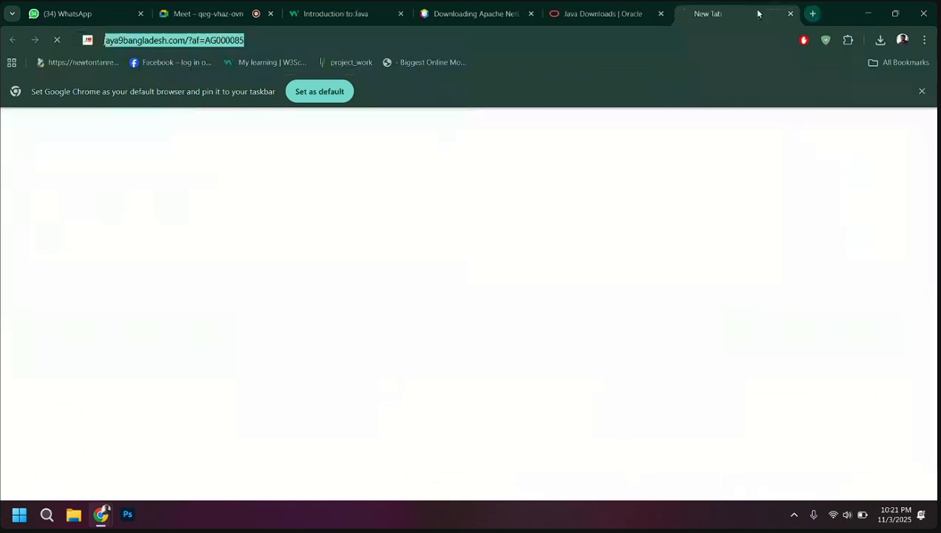
type("jdk download")
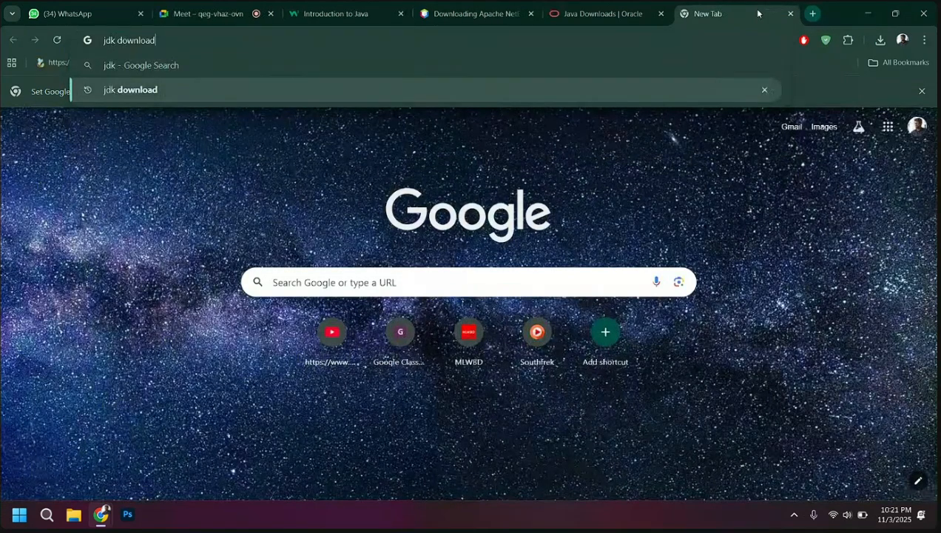
key("Return")
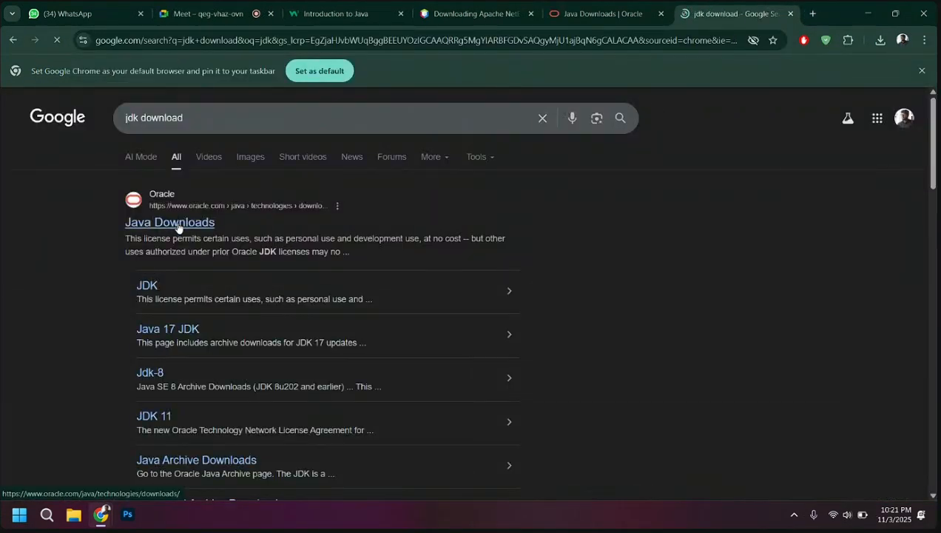
left_click(178, 227)
Download the Windows x64 Installer for JDK 25, jdk-25_windows-x64_bin.exe, from Oracle's Java Downloads page
scroll(215, 299, "down", 3)
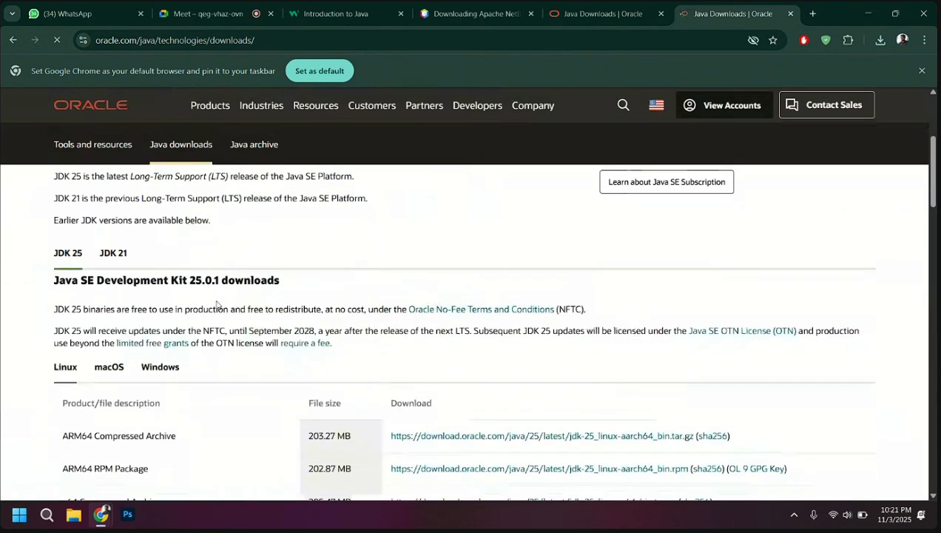
scroll(148, 303, "down", 1)
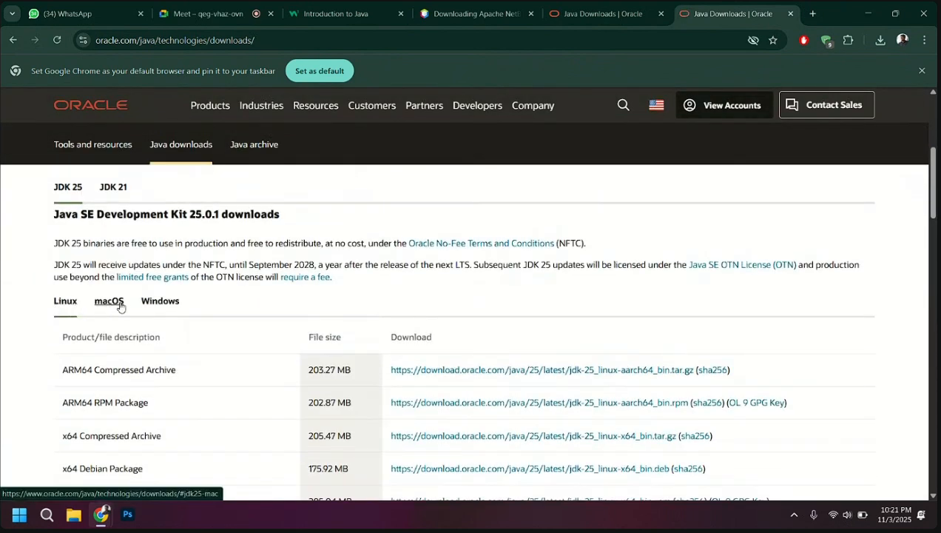
left_click(160, 301)
scroll(173, 361, "down", 1)
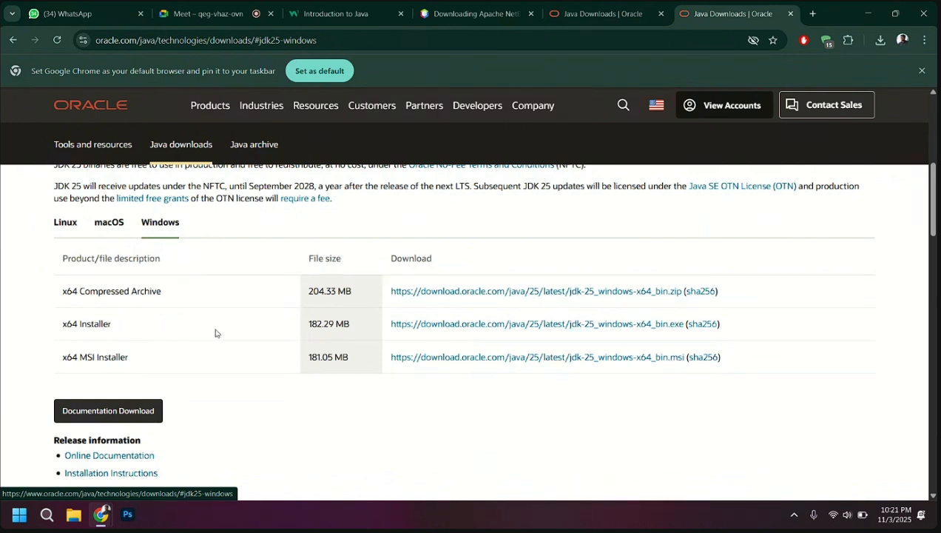
left_click(473, 324)
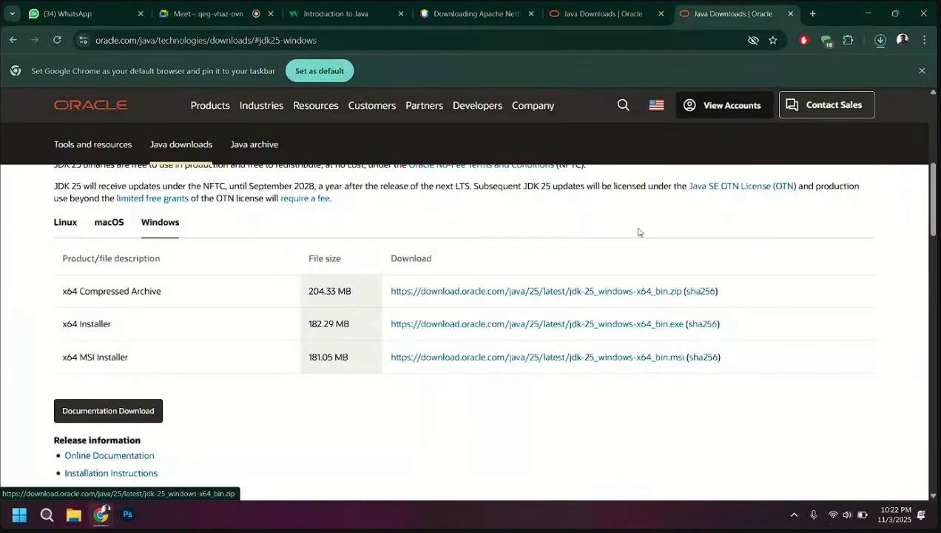
Check the recent downloads and show jdk-25_windows-x64_bin.exe in its folder
left_click(880, 40)
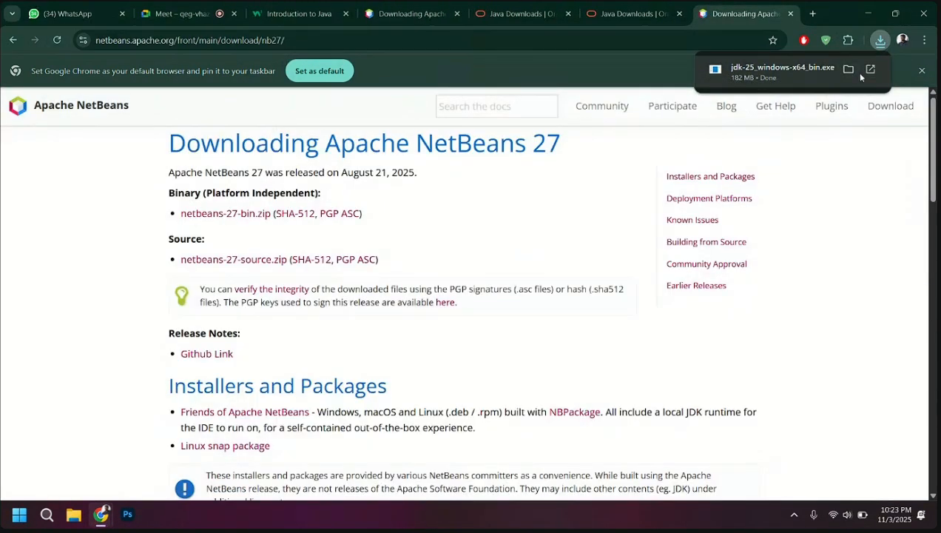
left_click(880, 40)
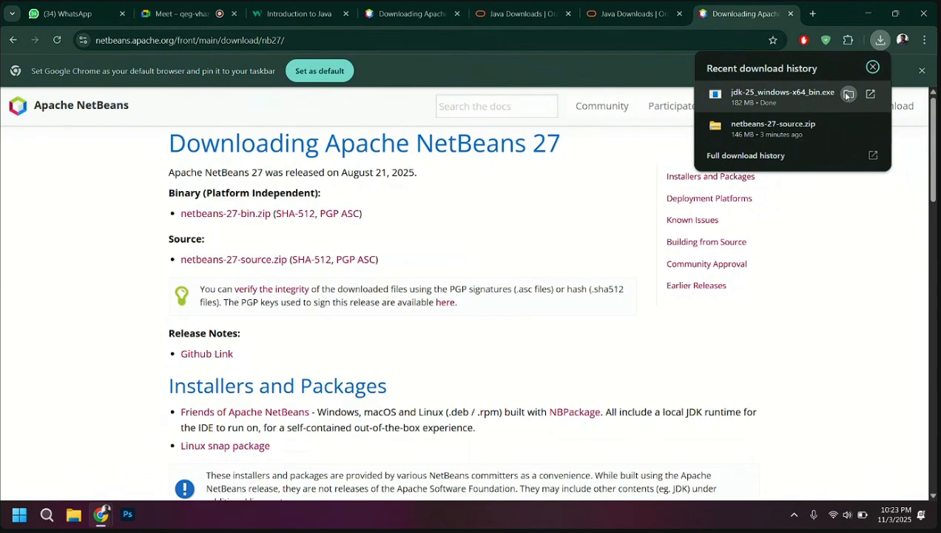
left_click(848, 94)
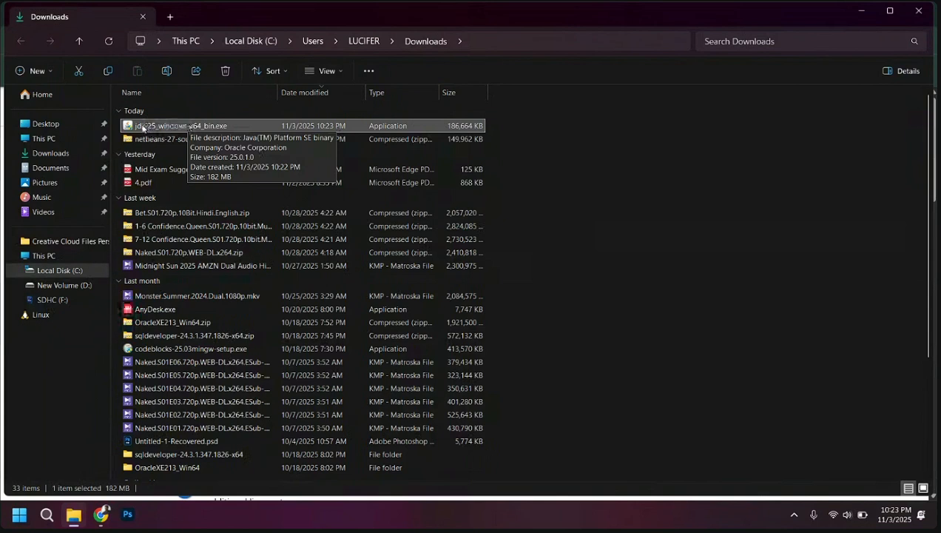
Run the JDK 25 installer, allow it to make changes, and install to the default folder C:\Program Files\Java\jdk-25\
double_click(176, 126)
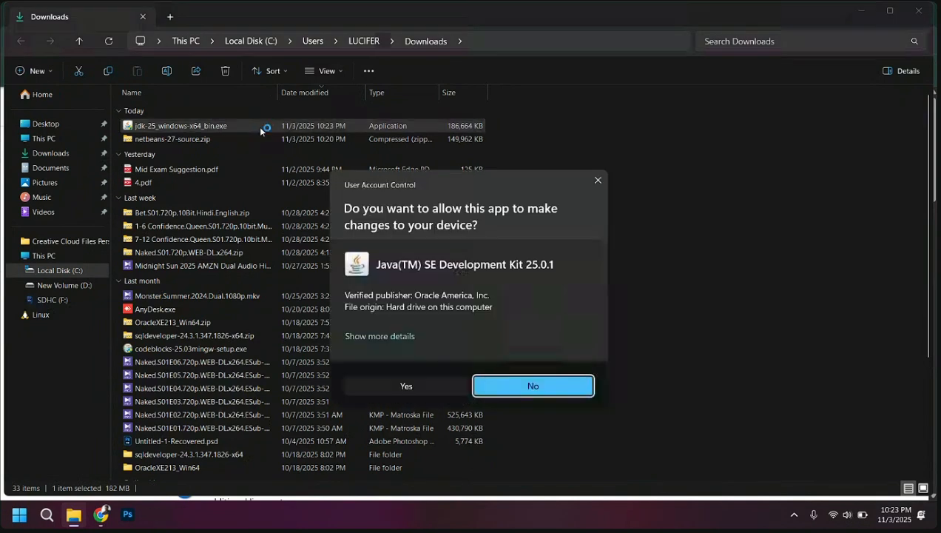
left_click(396, 387)
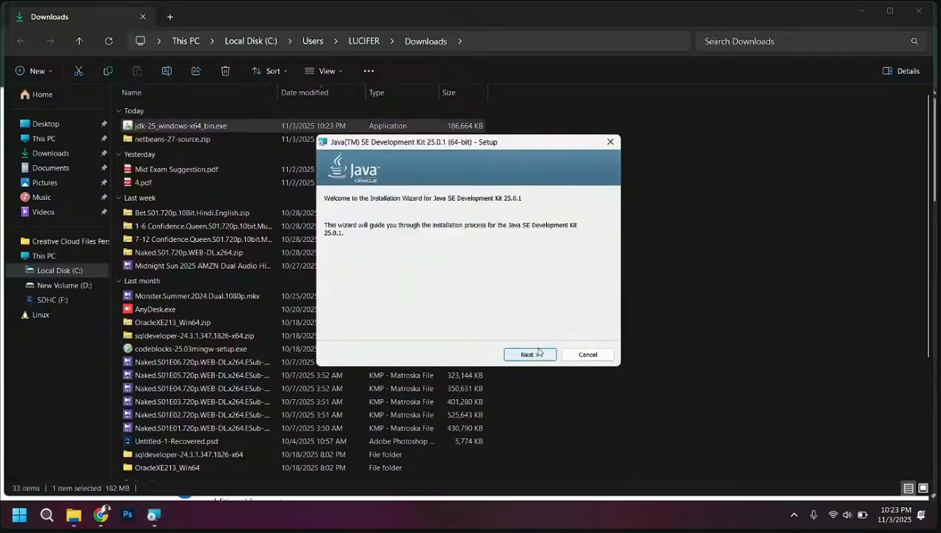
left_click(530, 355)
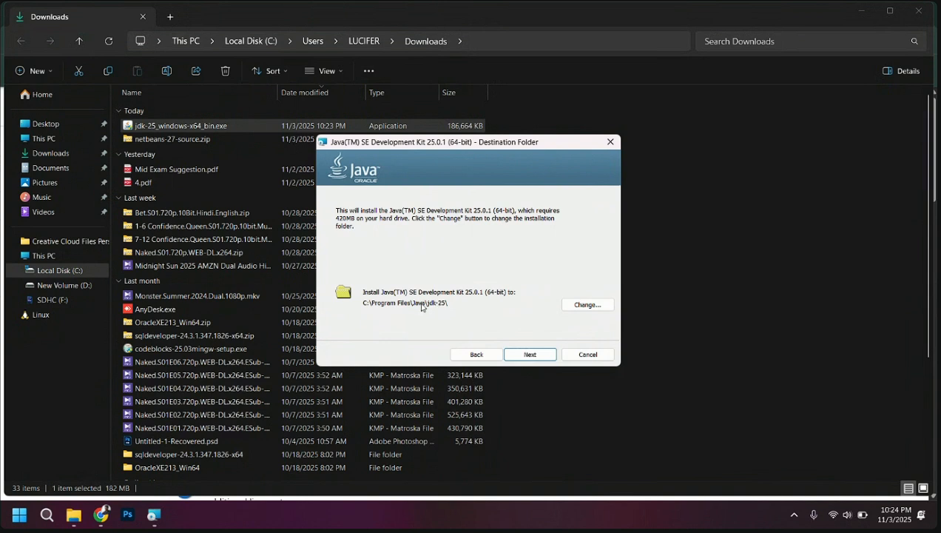
left_click(536, 359)
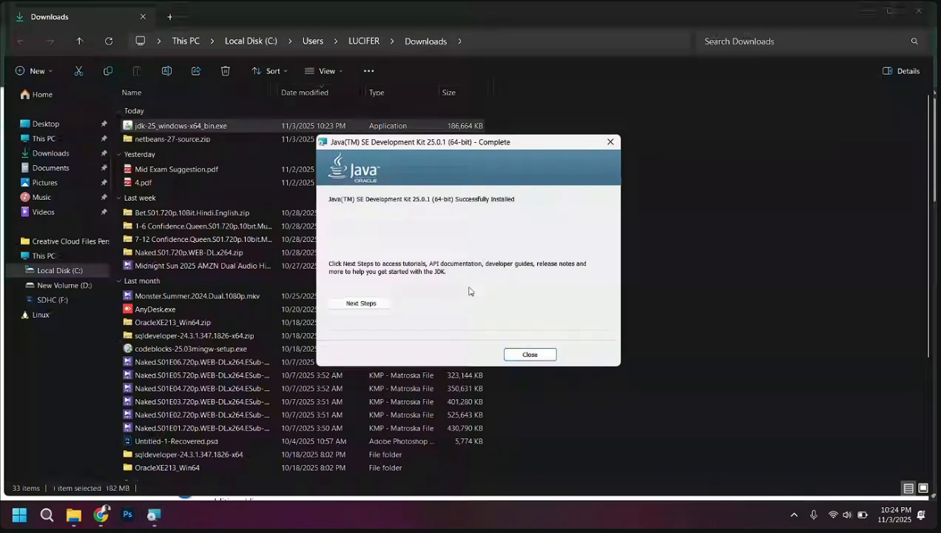
left_click(530, 355)
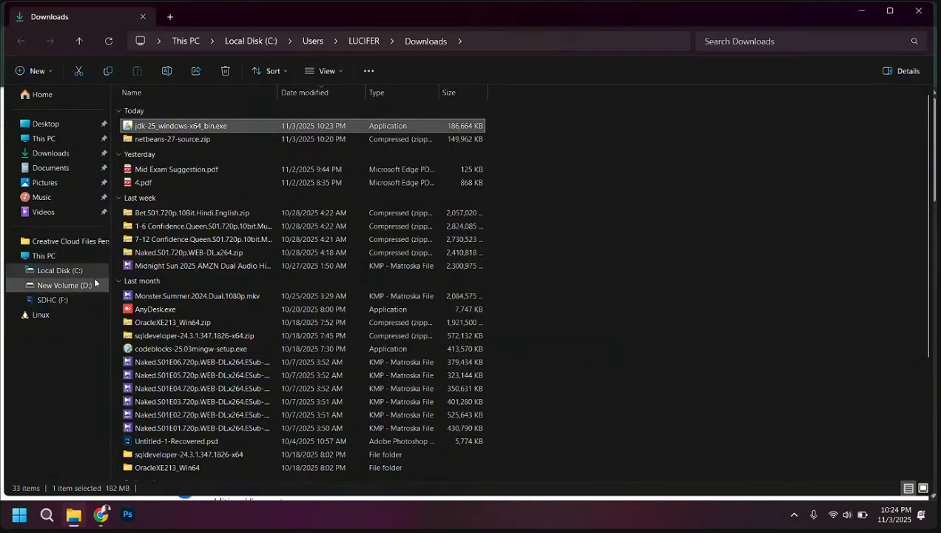
Open the Program Files folder on Local Disk (C:) and look for the Java folder
left_click(61, 271)
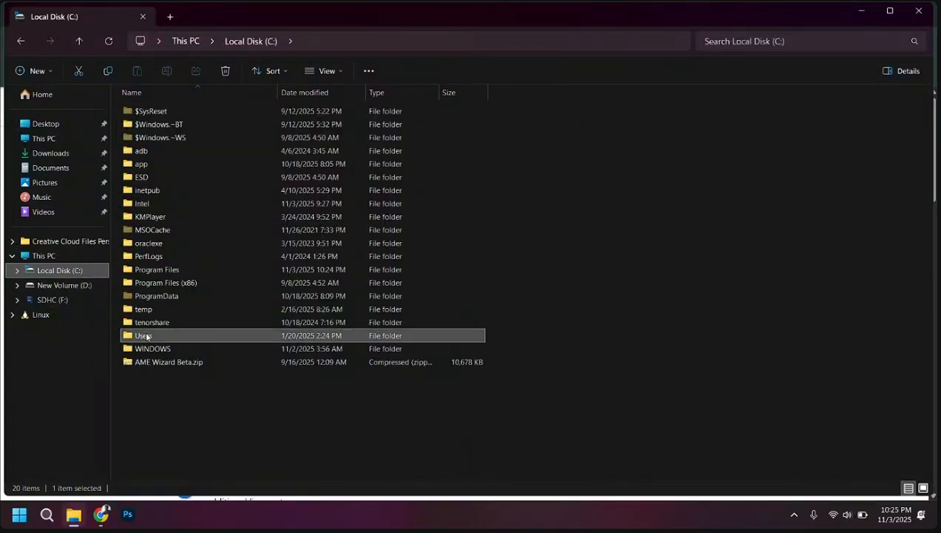
double_click(172, 269)
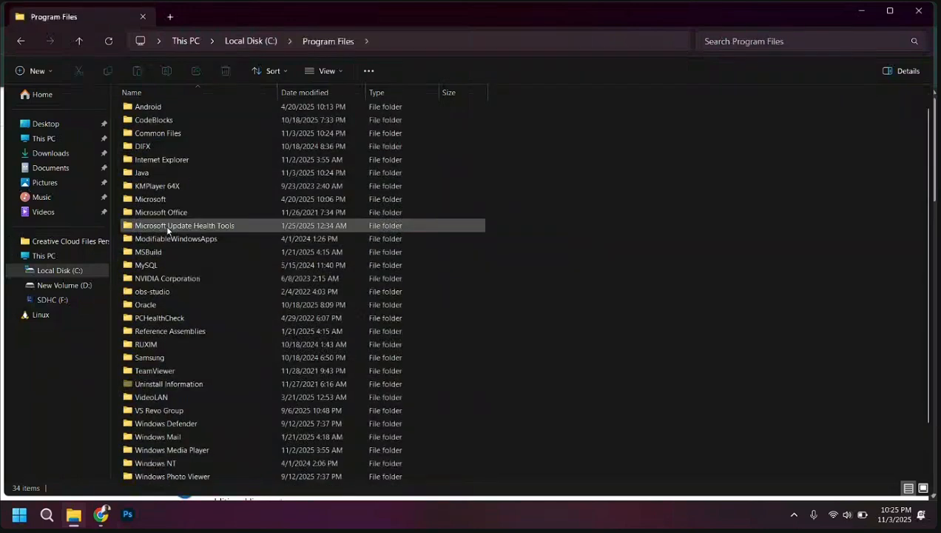
scroll(166, 224, "down", 1)
scroll(154, 317, "down", 1)
scroll(157, 314, "up", 2)
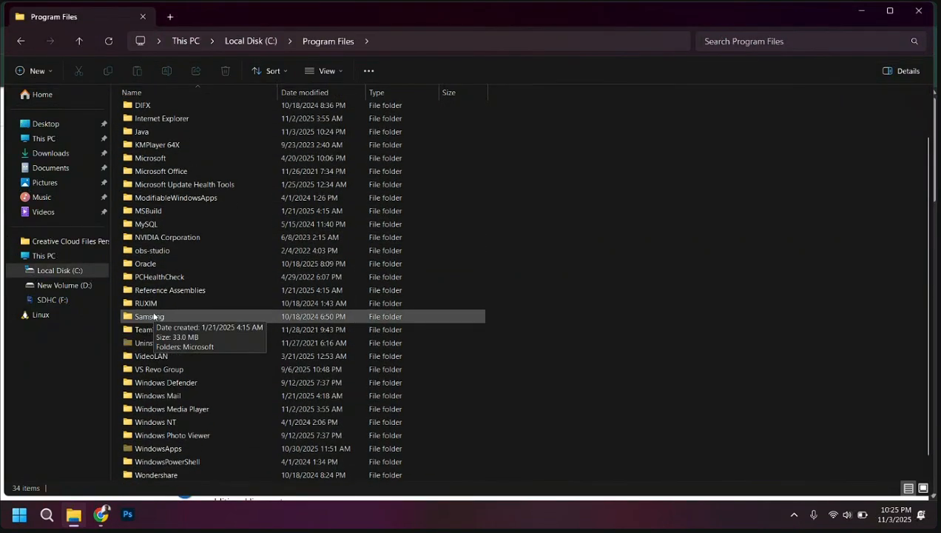
scroll(166, 239, "up", 1)
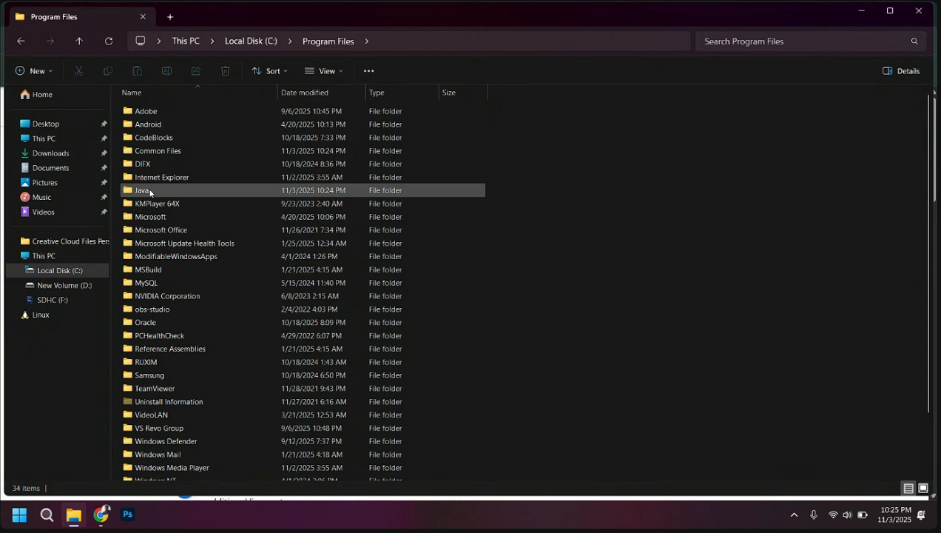
Open the bin folder inside Java\jdk-25 and copy its full path
mouse_move(150, 191)
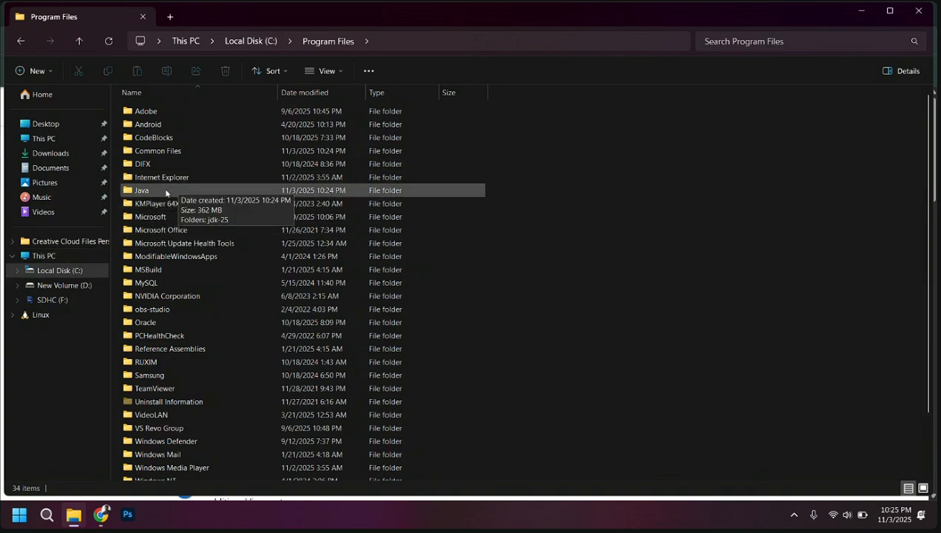
left_click(163, 191)
double_click(163, 191)
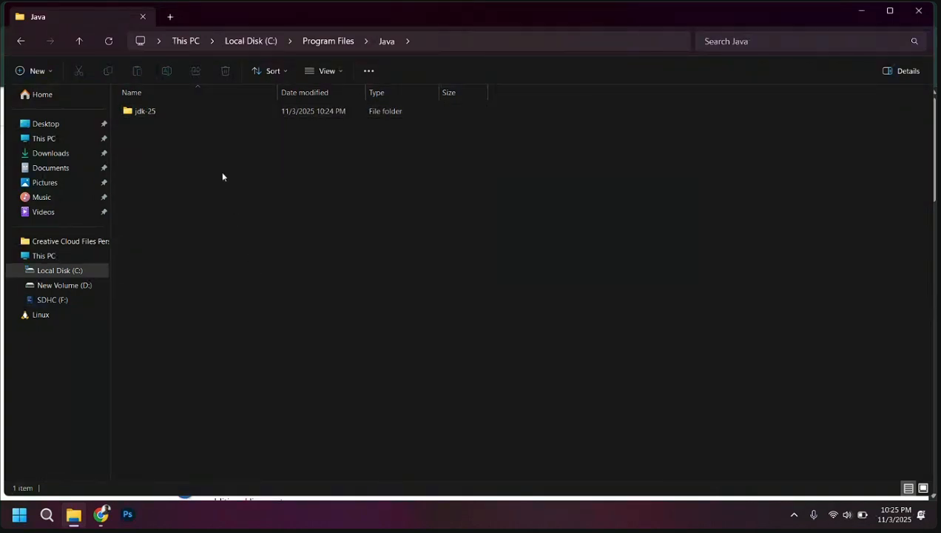
double_click(170, 112)
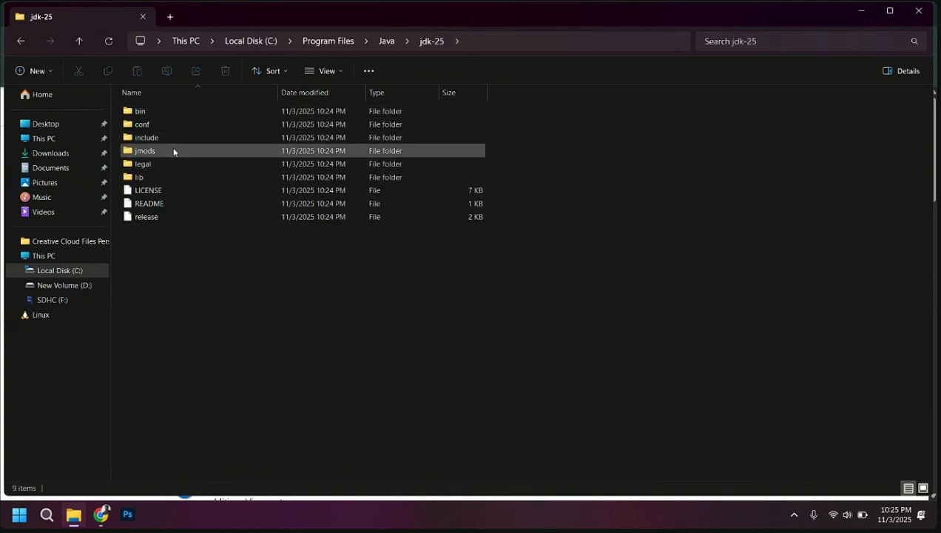
double_click(146, 112)
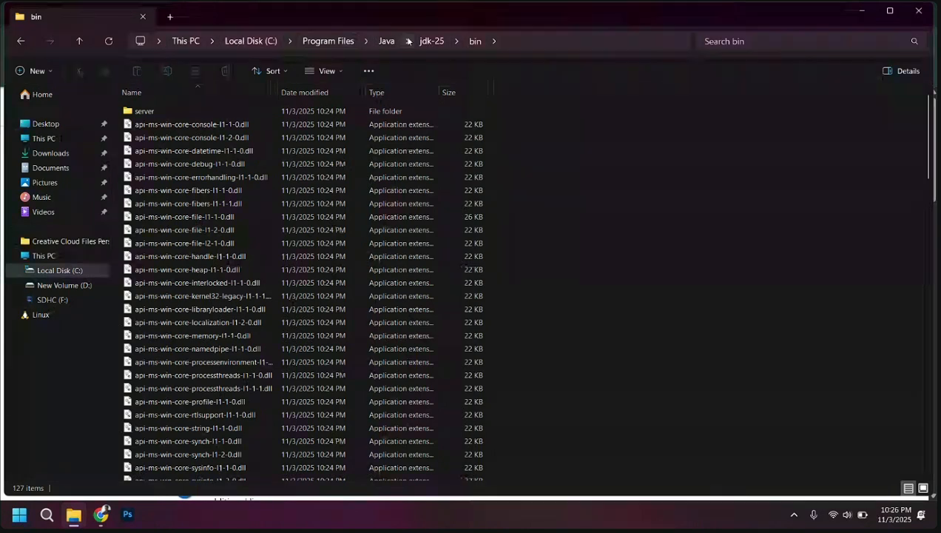
left_click(578, 43)
key("ctrl+c")
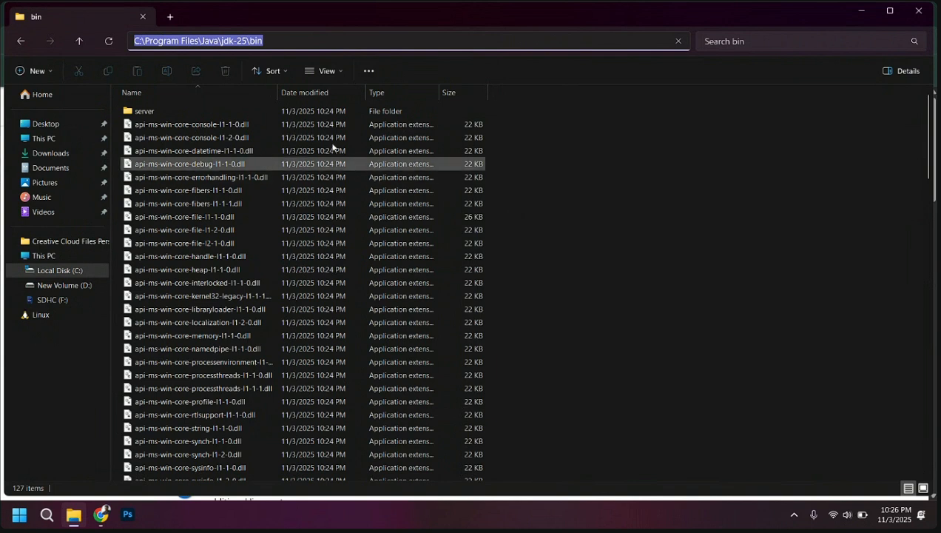
Open the system's Environment Variables settings and view the JAVA user variable without editing it
left_click(47, 515)
type("th")
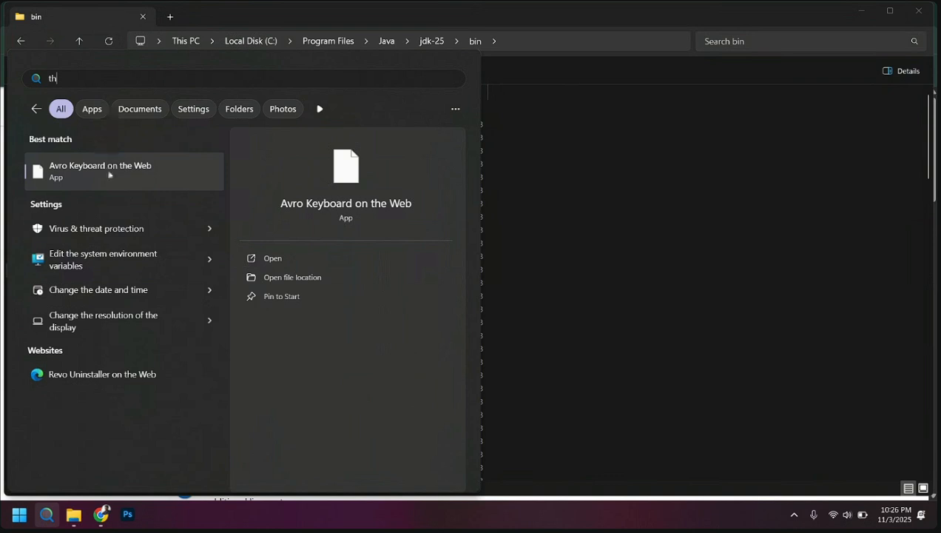
left_click(114, 266)
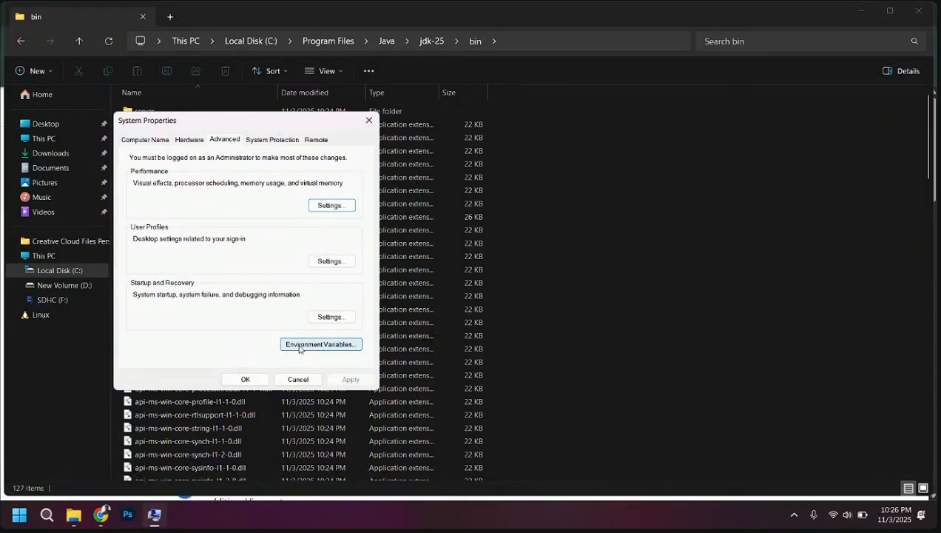
left_click(300, 347)
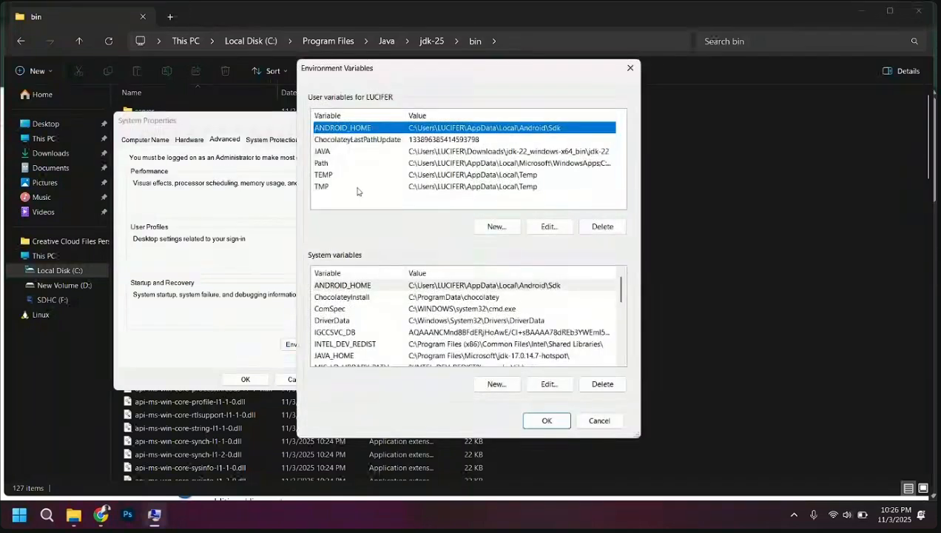
double_click(432, 151)
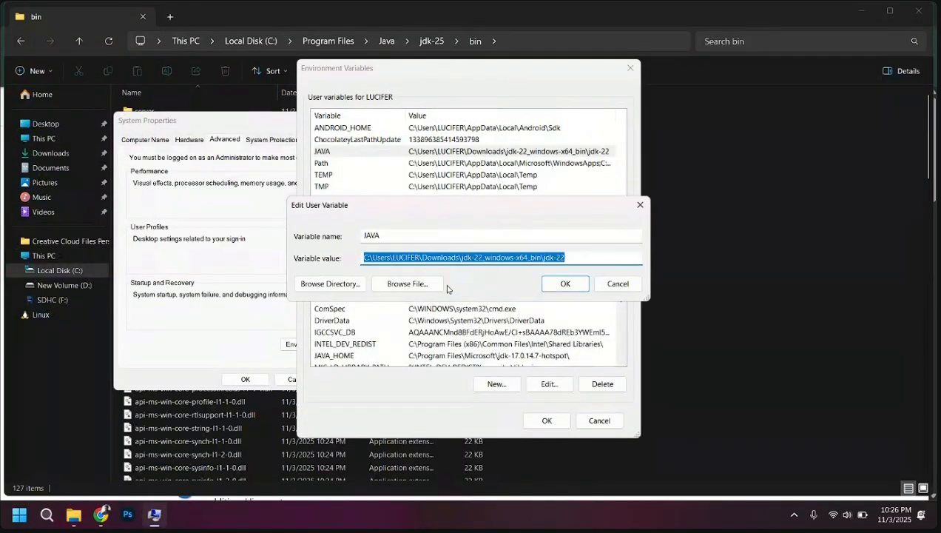
left_click(640, 205)
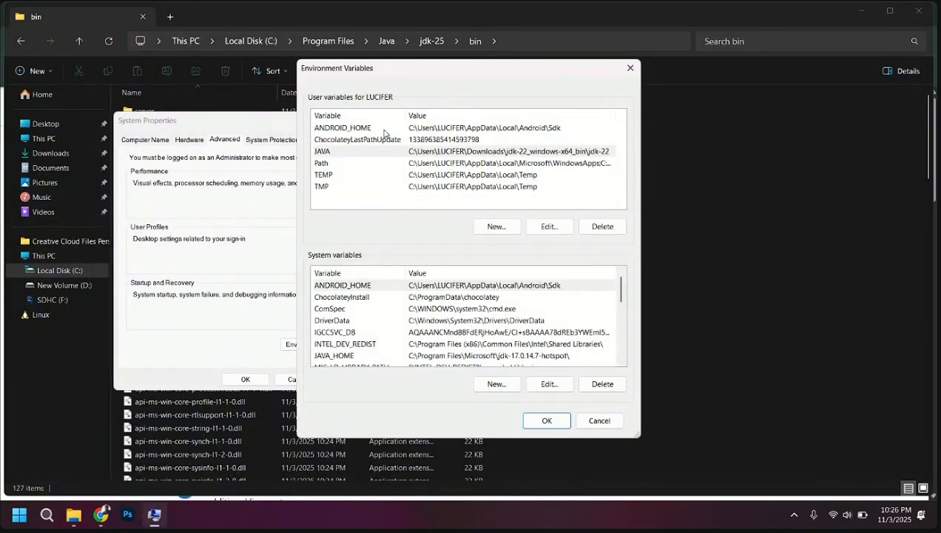
Try to add C:\Program Files\Java\jdk-25\bin as a new entry in the user Path variable
left_click(435, 164)
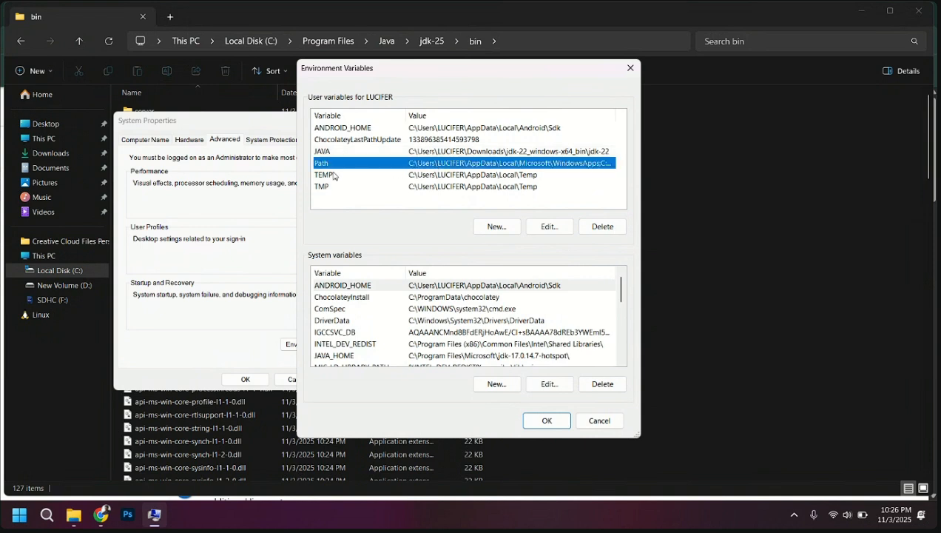
left_click(547, 226)
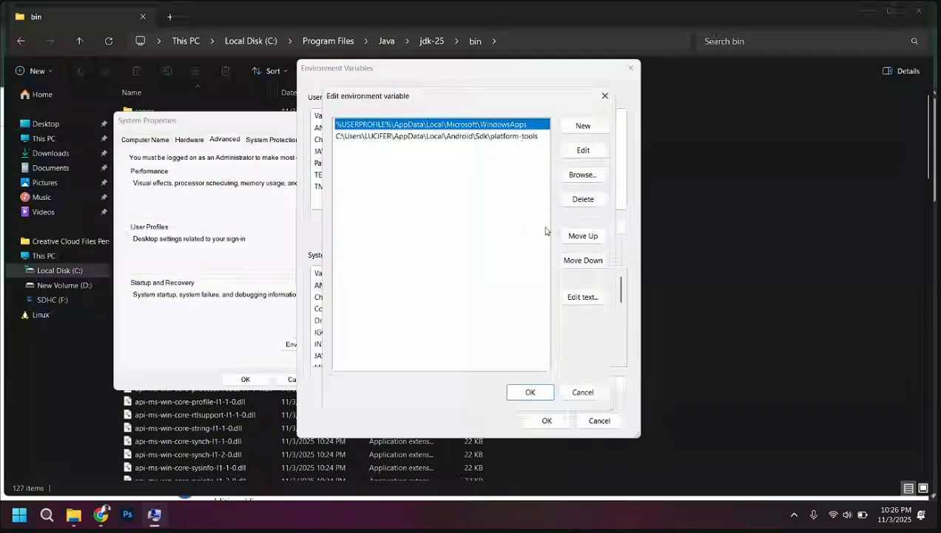
left_click(410, 156)
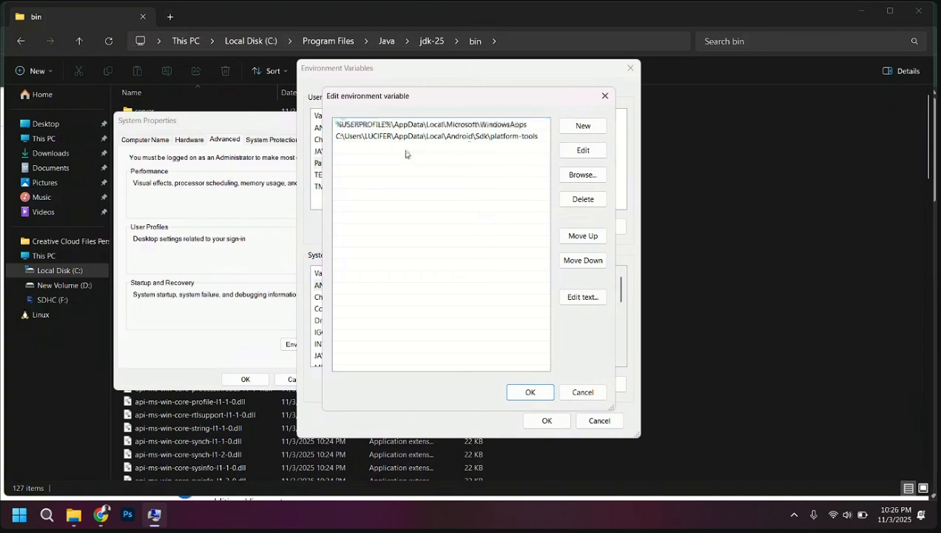
double_click(405, 154)
key("ctrl+v")
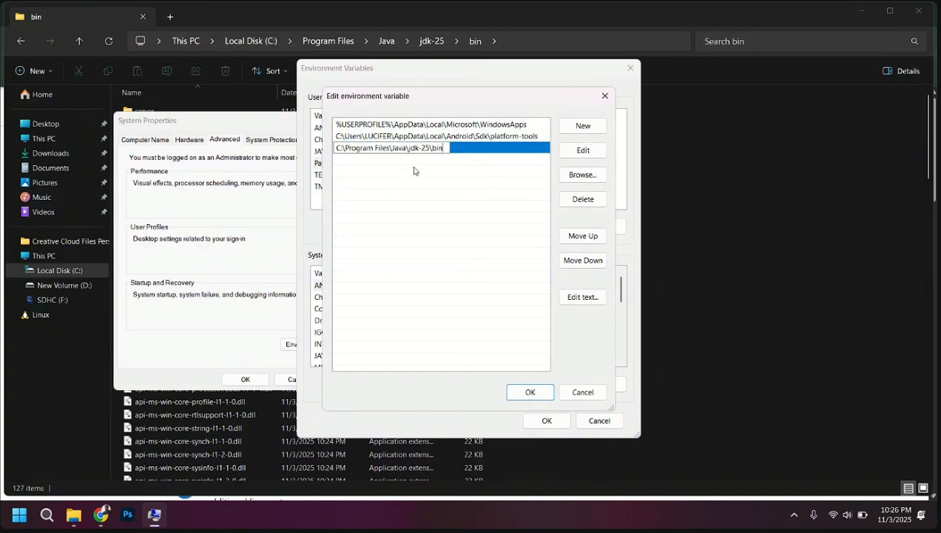
left_click(414, 171)
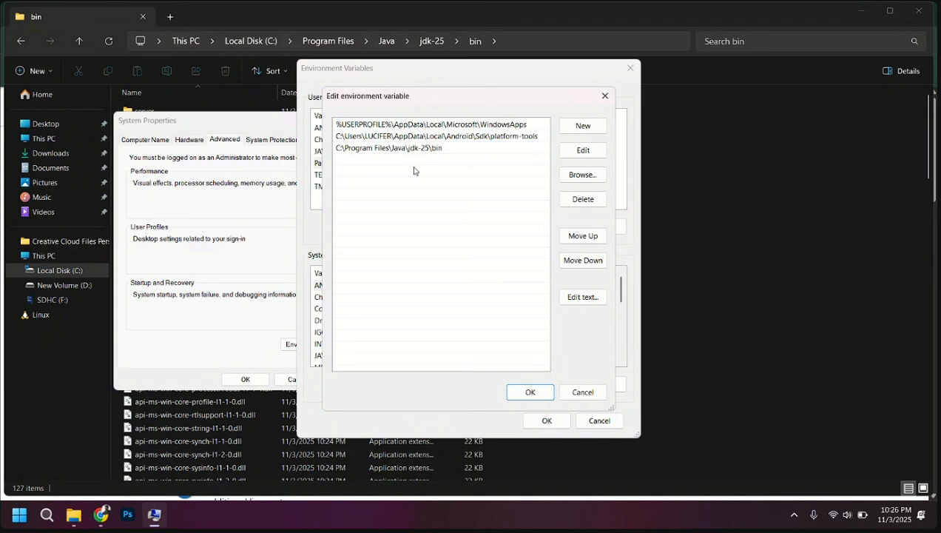
left_click(604, 95)
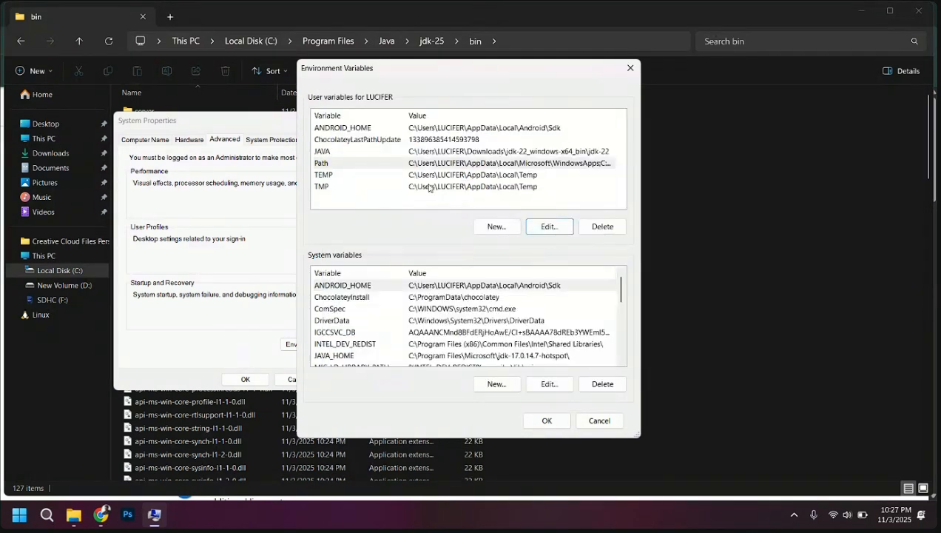
left_click(322, 154)
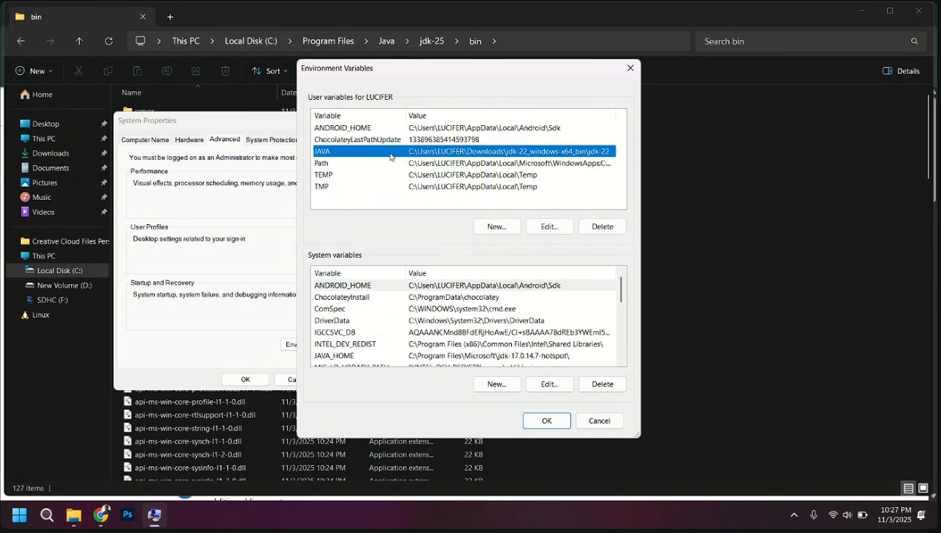
left_click(485, 164)
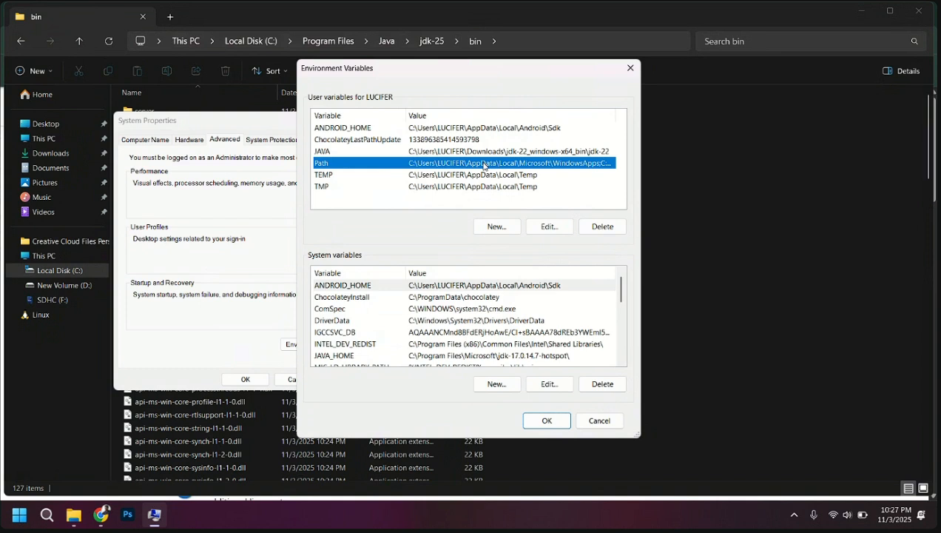
left_click(494, 229)
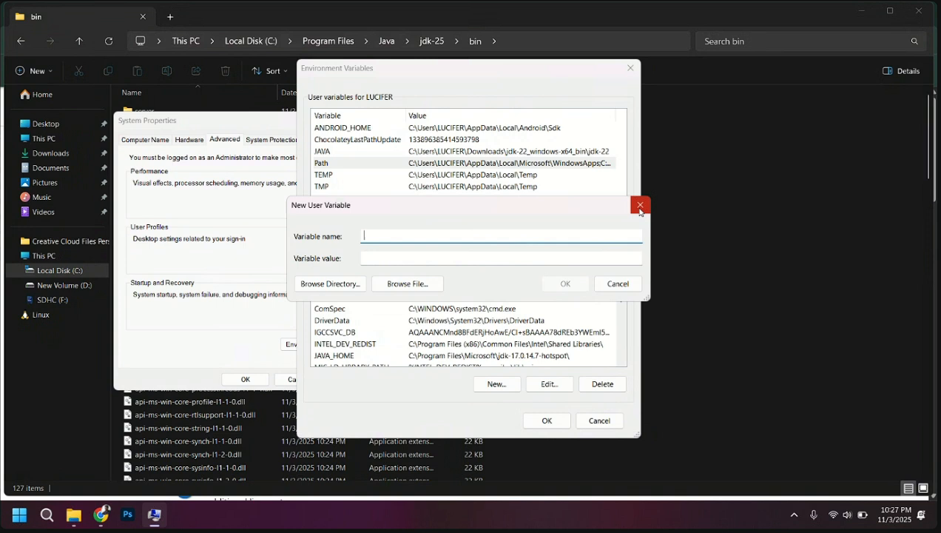
left_click(637, 197)
Enter C:\Program Files\Java\jdk-25\bin in the user Path list, but close the environment variable settings without saving
double_click(481, 163)
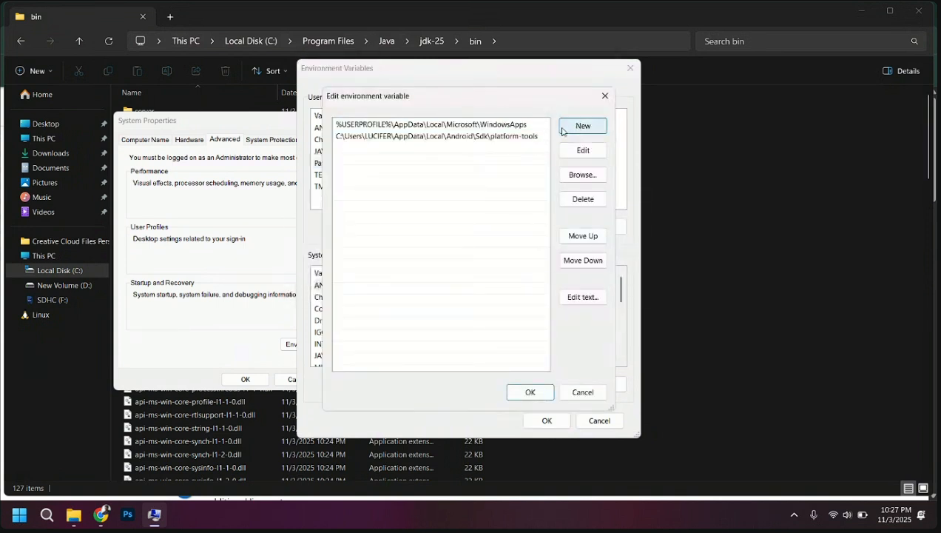
double_click(358, 151)
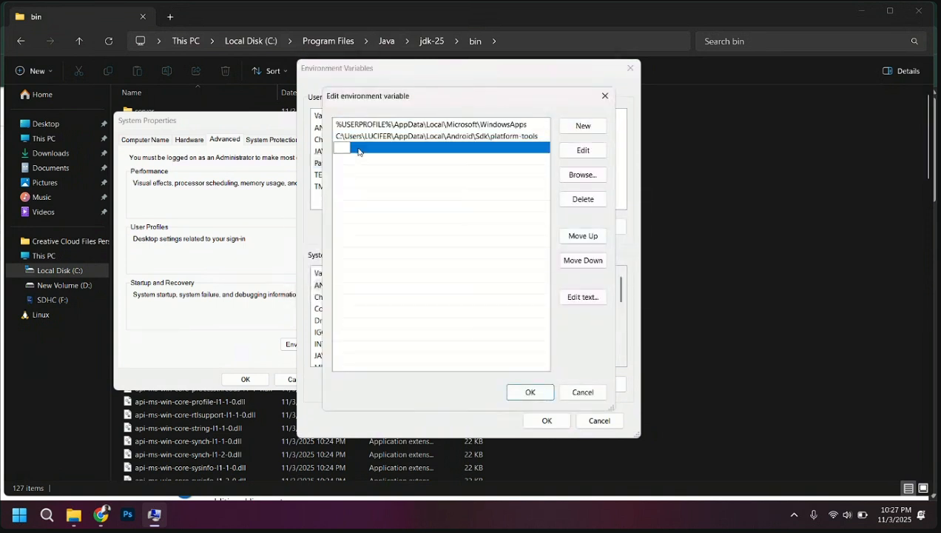
type("C:\\Program Files\\Java\\jdk-25\\bin")
left_click(384, 208)
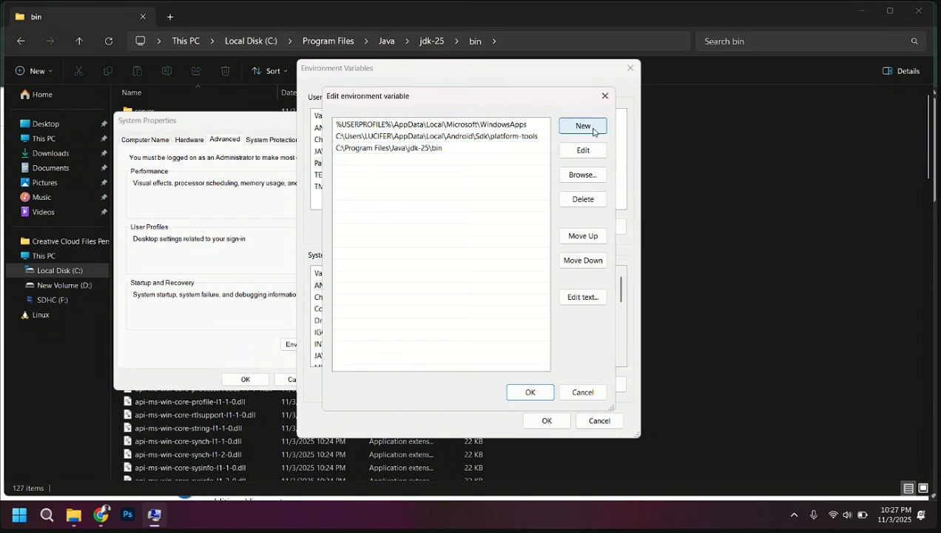
left_click(605, 96)
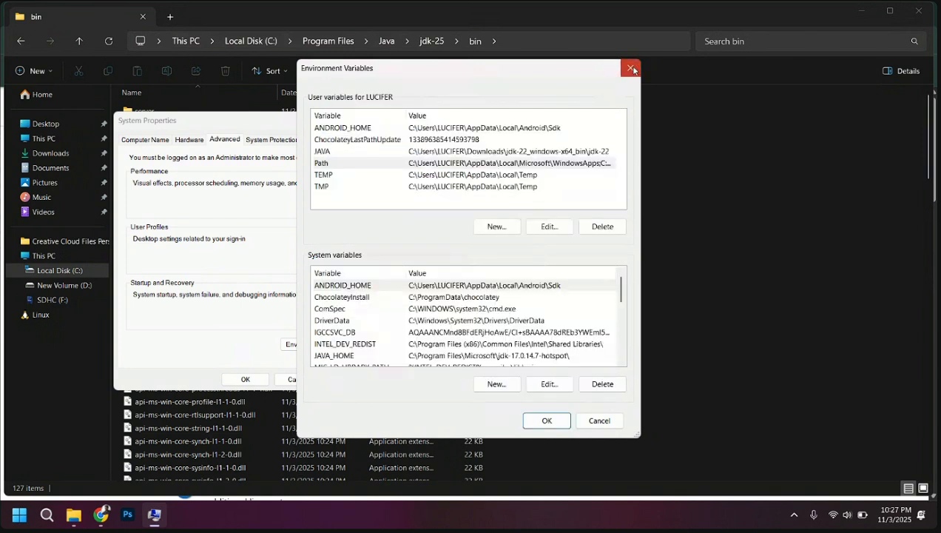
left_click(632, 69)
left_click(369, 120)
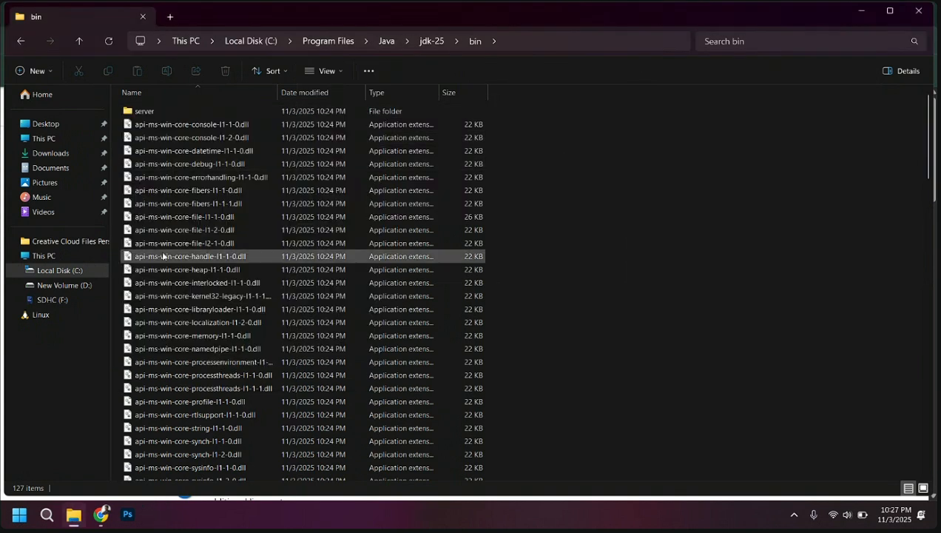
Browse from Local Disk (C:) through Program Files, Java and jdk-25 to open the JDK's bin folder
left_click(50, 272)
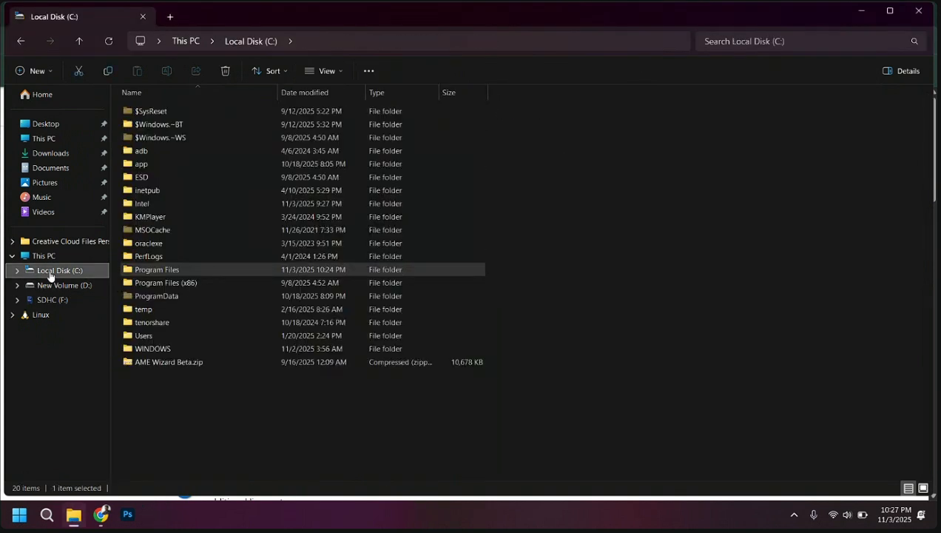
left_click(64, 271)
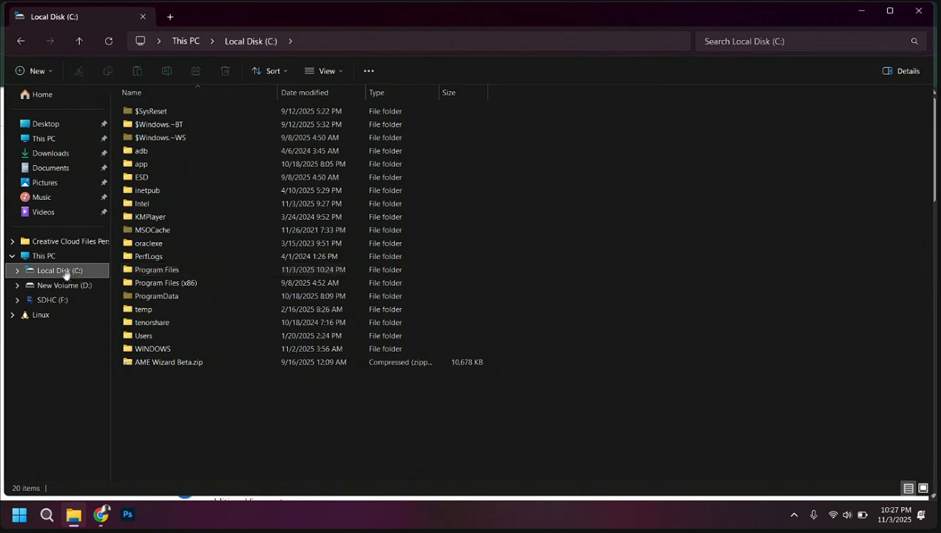
left_click(158, 272)
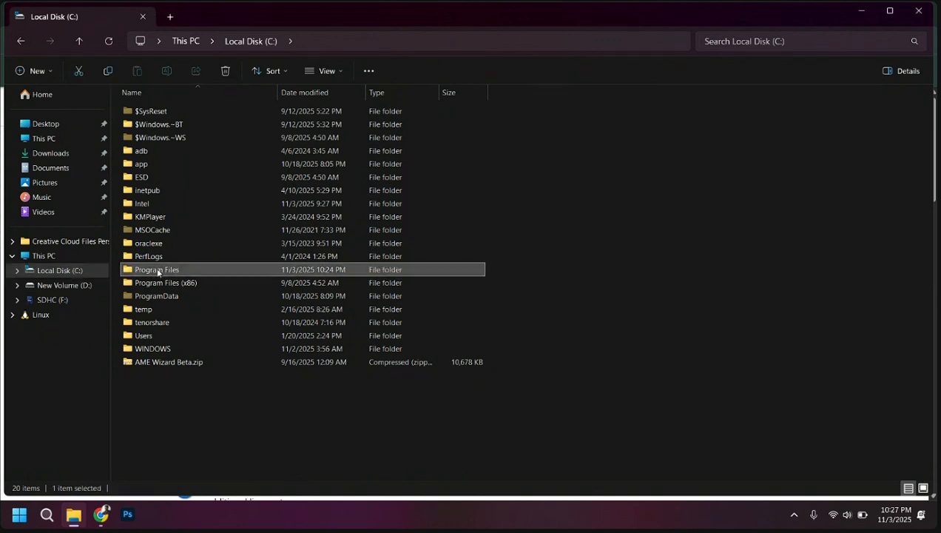
double_click(158, 271)
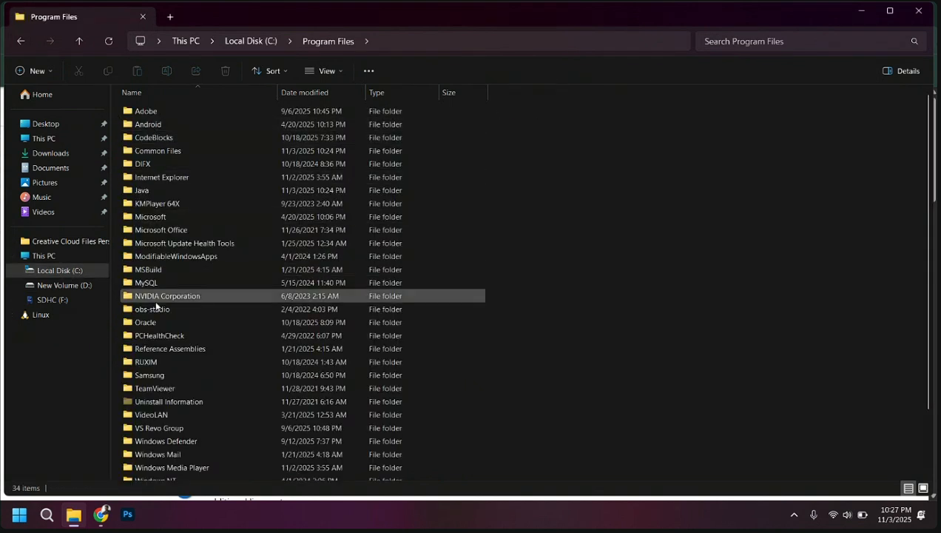
double_click(157, 192)
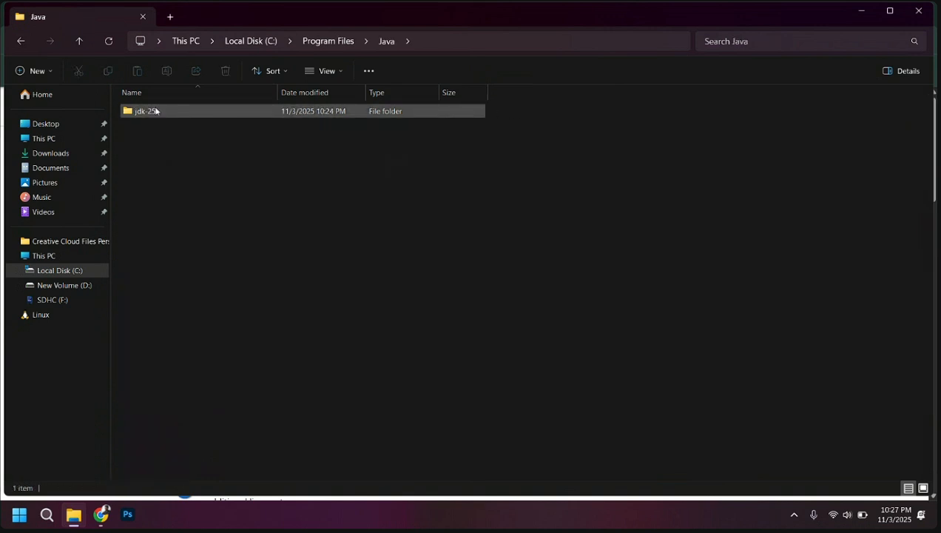
double_click(157, 115)
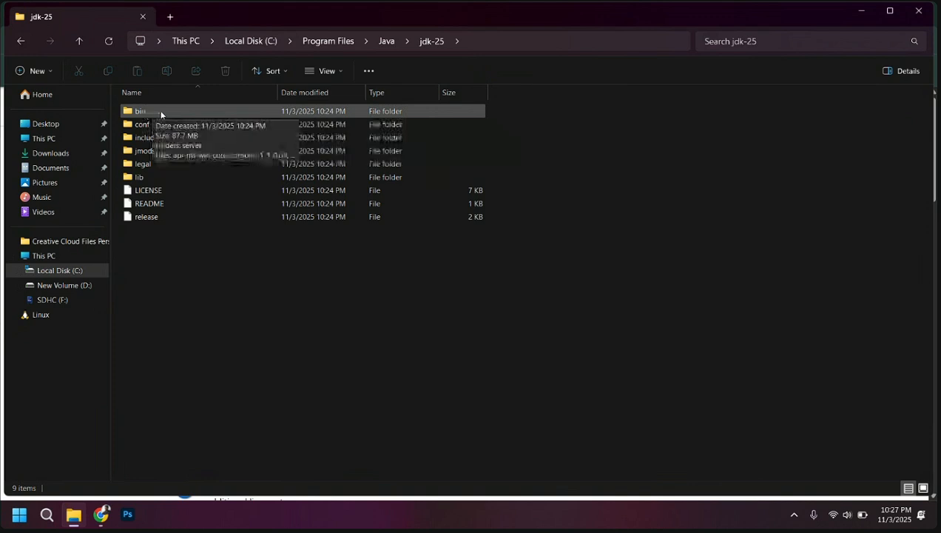
left_click(159, 114)
double_click(160, 113)
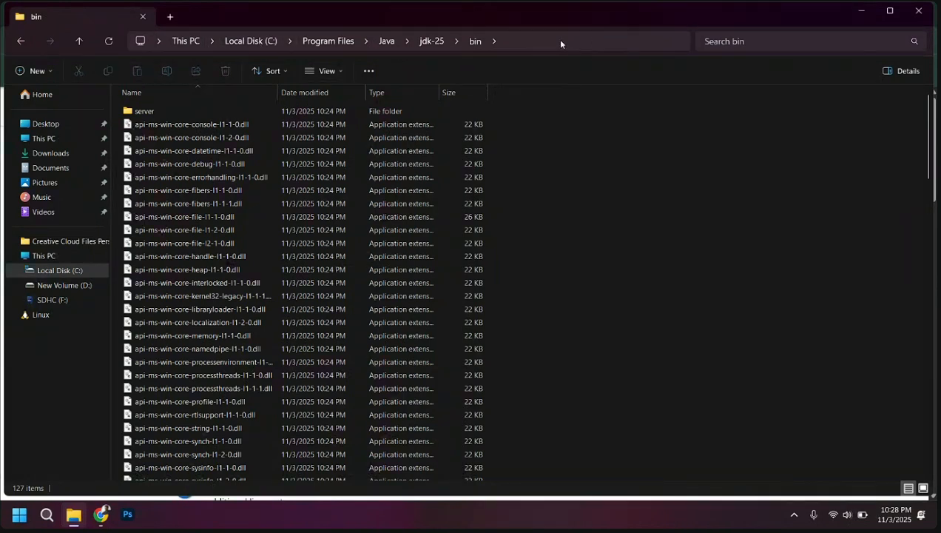
Go back to the Java folder, reopen jdk-25\bin and select its full folder path for copying
left_click(382, 41)
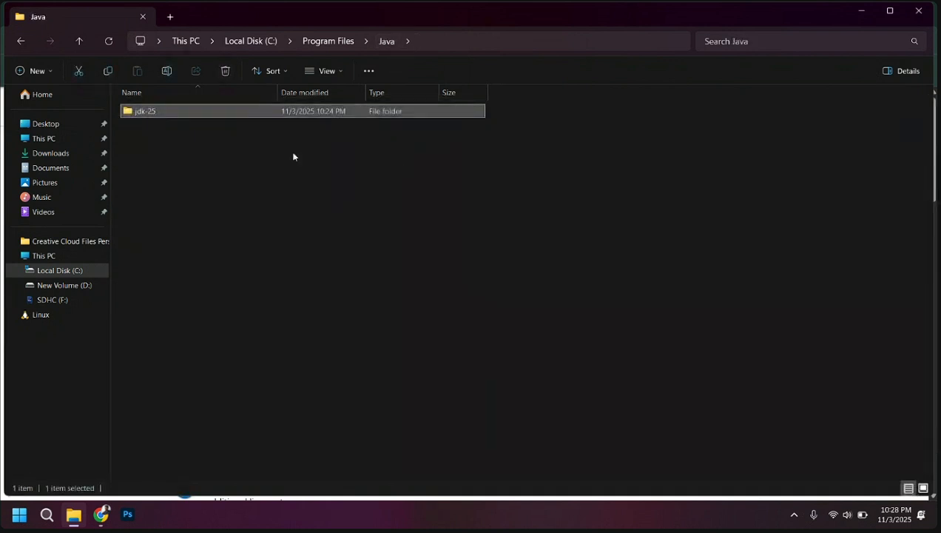
double_click(189, 113)
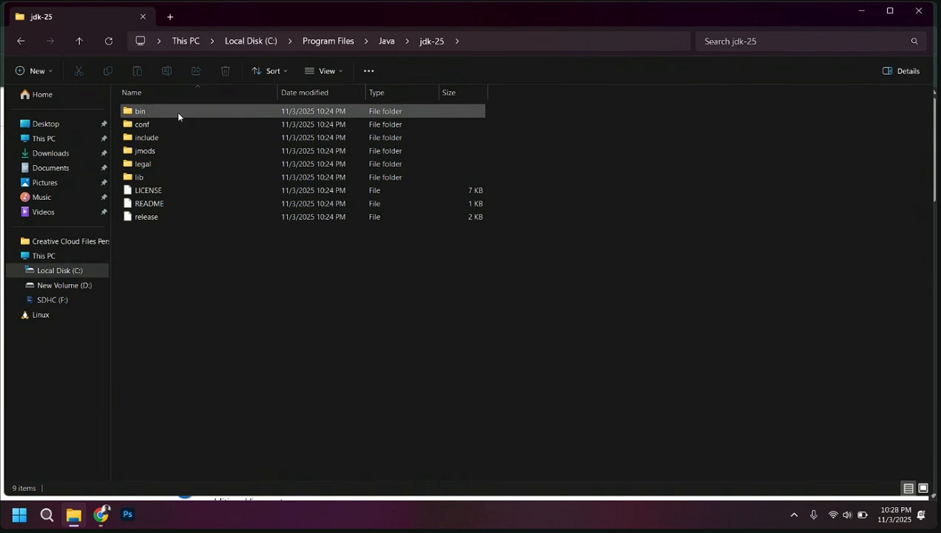
double_click(151, 113)
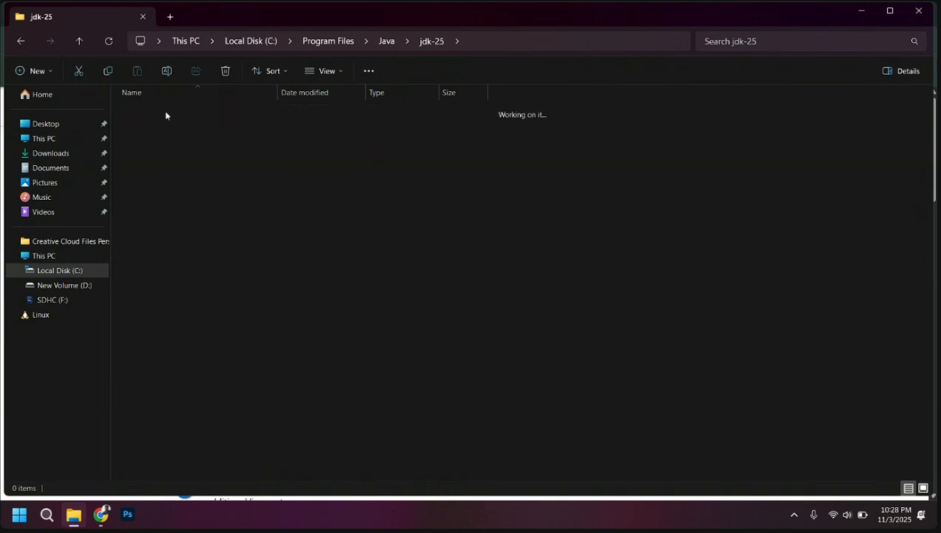
left_click(552, 38)
key("ctrl+c")
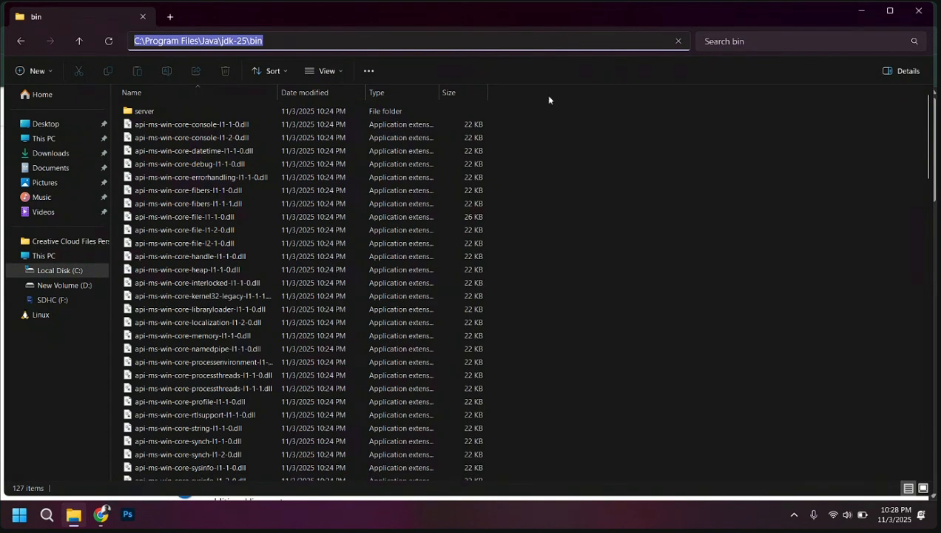
Search Windows for the system environment variables setting and open the Environment Variables dialog
left_click(44, 518)
type("th")
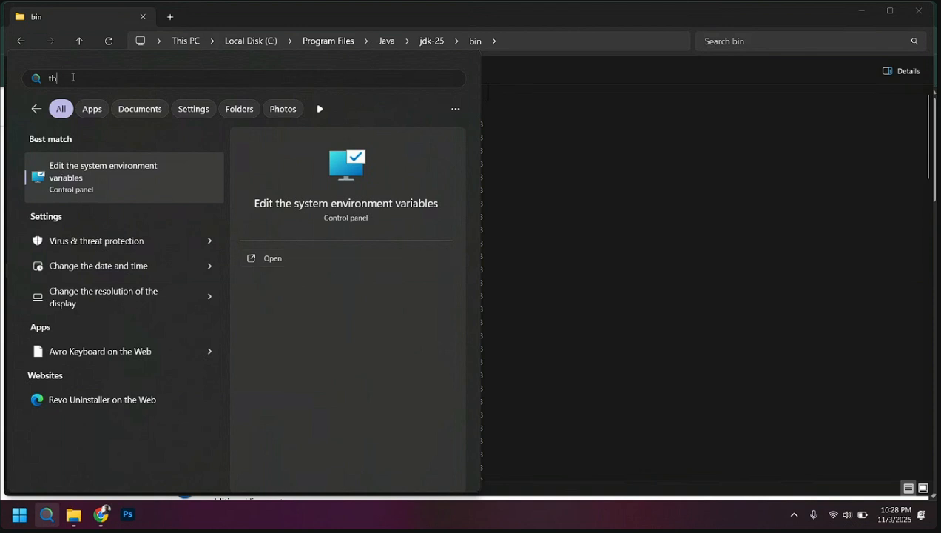
left_click(279, 261)
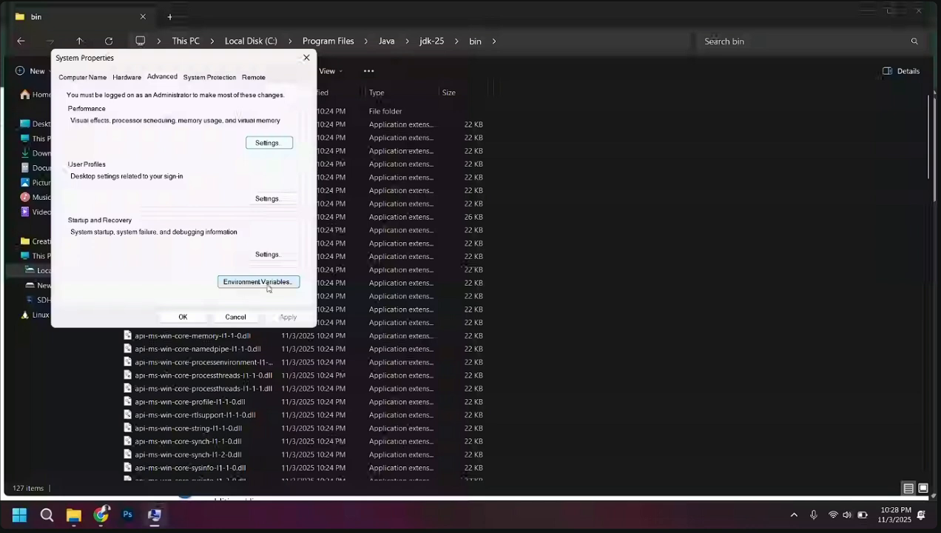
left_click(239, 286)
left_click(343, 164)
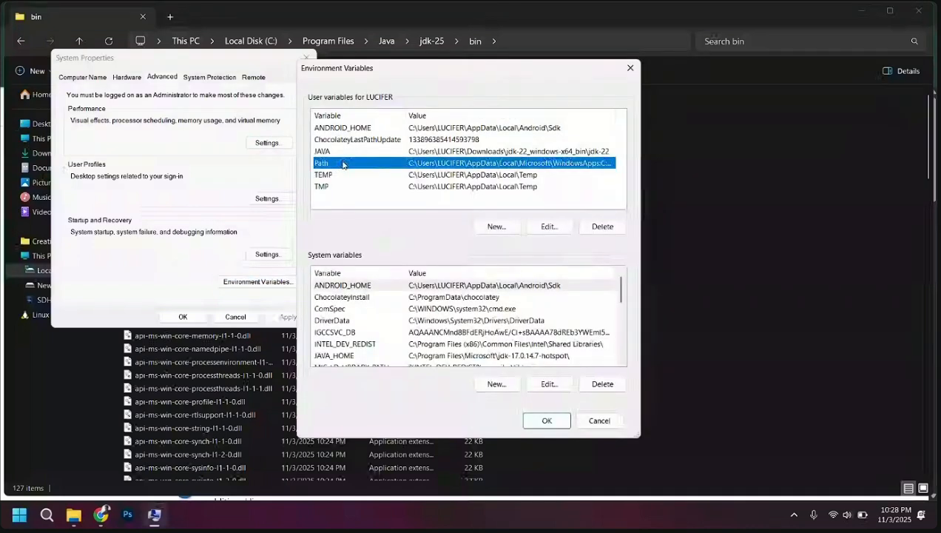
double_click(343, 163)
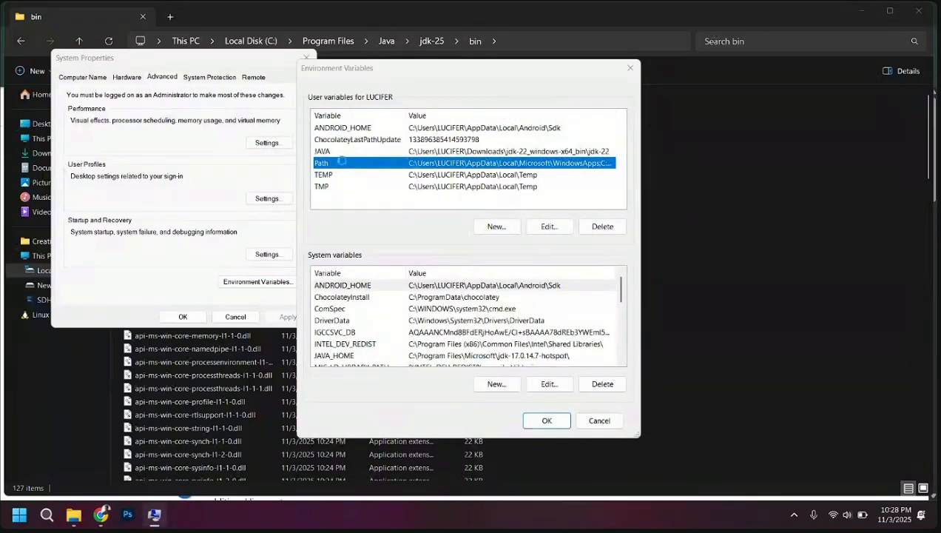
left_click(606, 95)
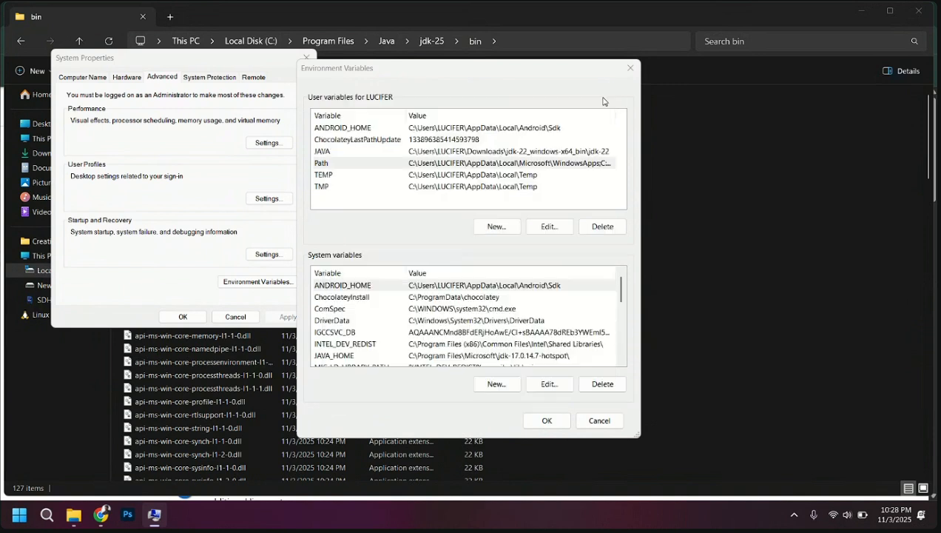
Add C:\Program Files\Java\jdk-25\bin as a new entry in the user Path variable and save all environment settings
double_click(382, 163)
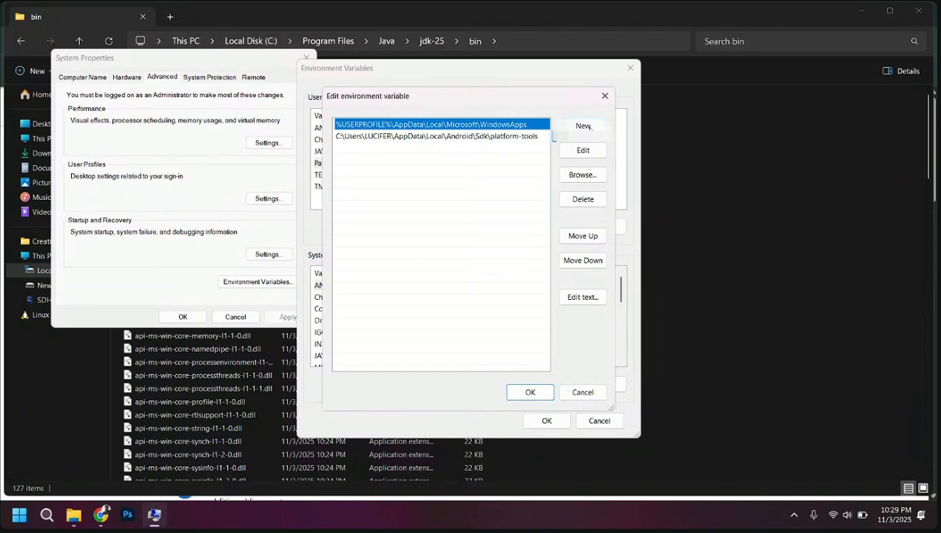
double_click(380, 152)
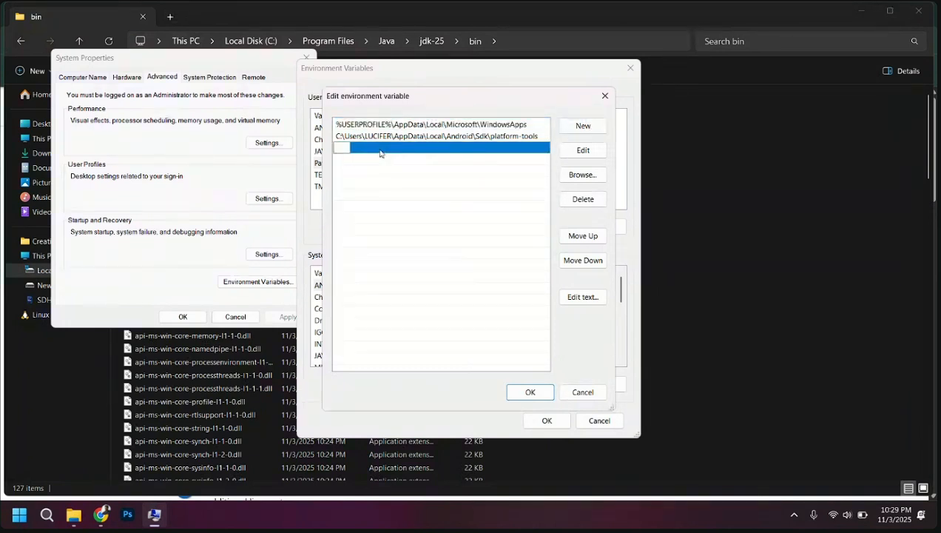
left_click(583, 125)
key("ctrl+v")
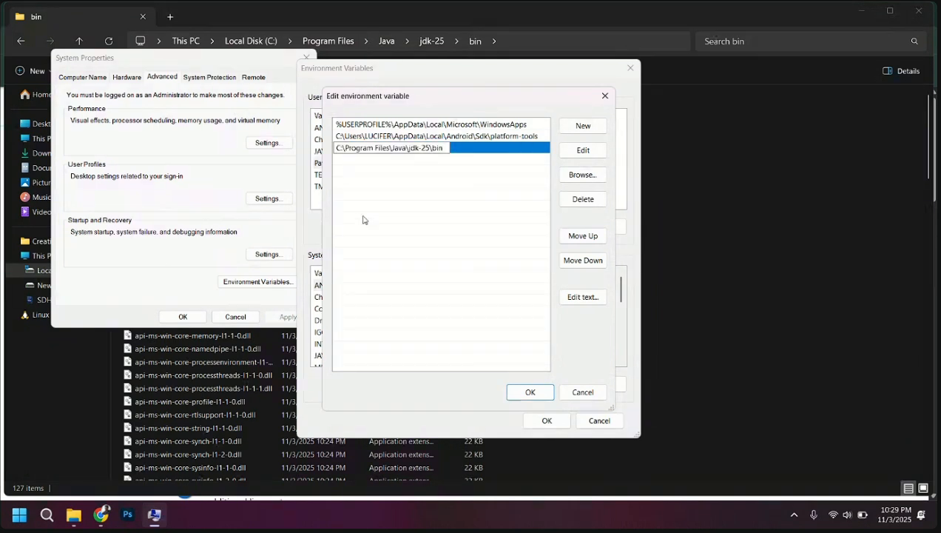
left_click(362, 219)
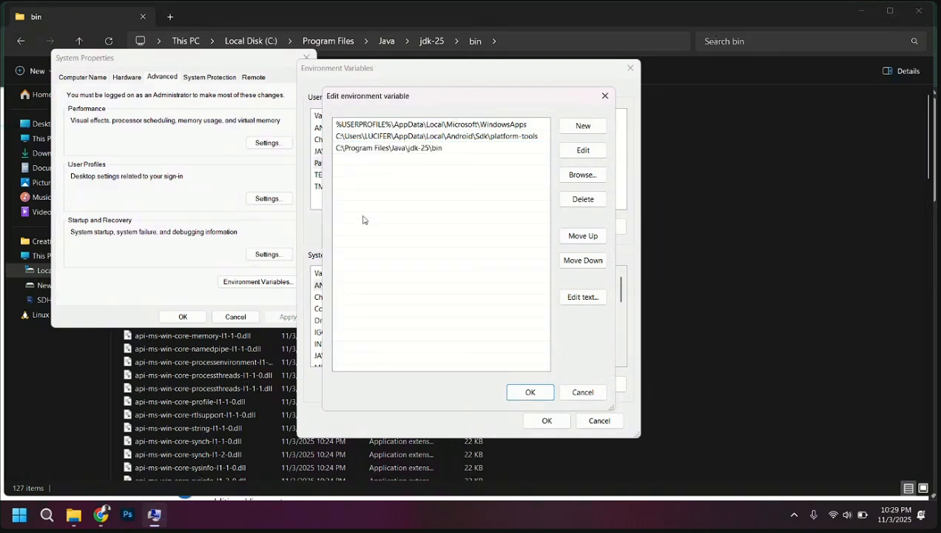
left_click(526, 392)
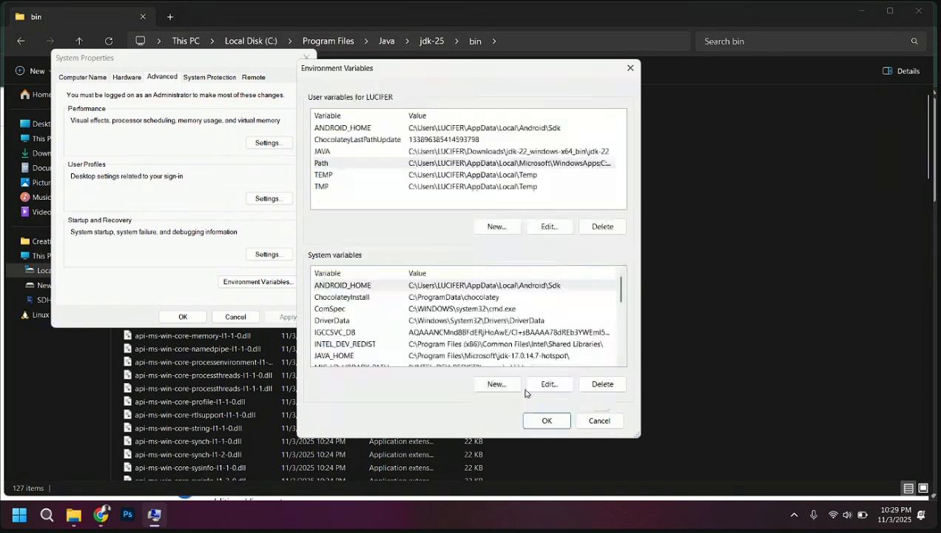
left_click(542, 420)
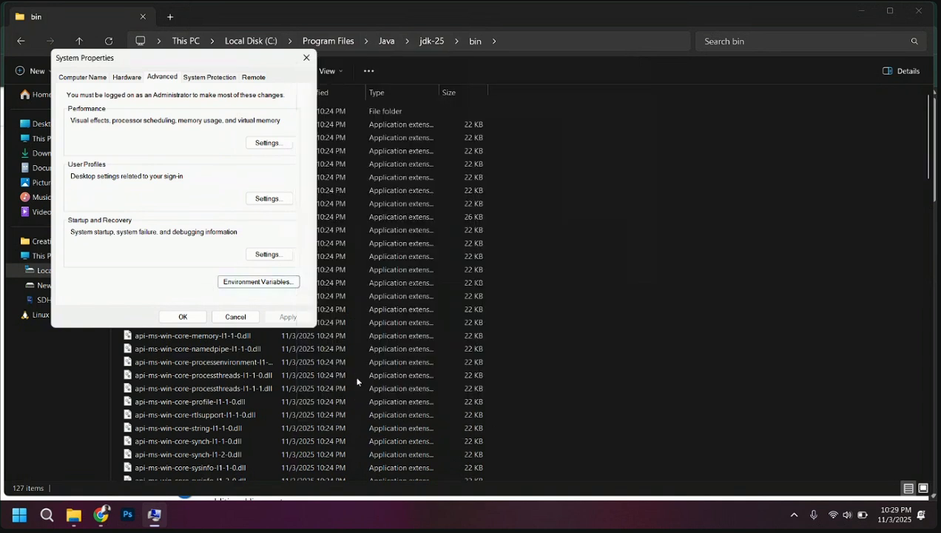
left_click(182, 317)
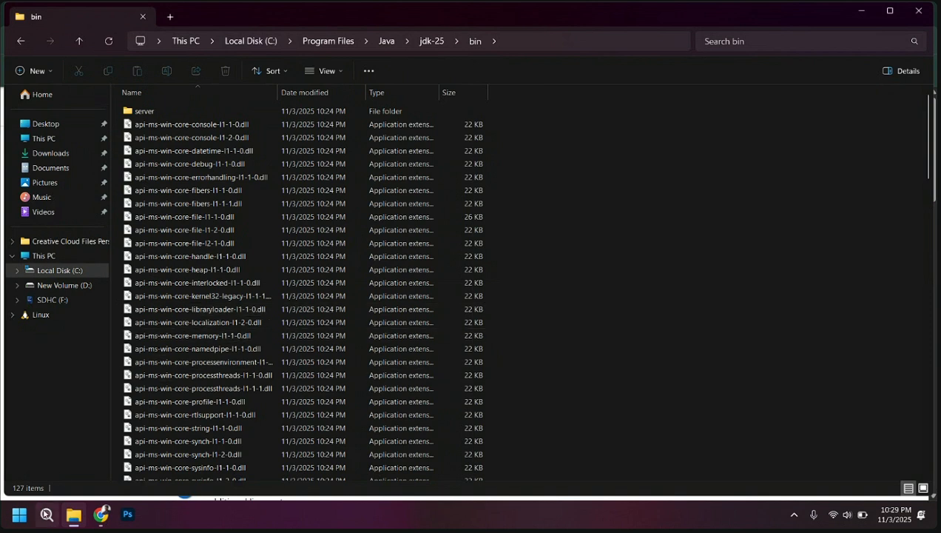
Search Windows for cmd and open Command Prompt
left_click(46, 513)
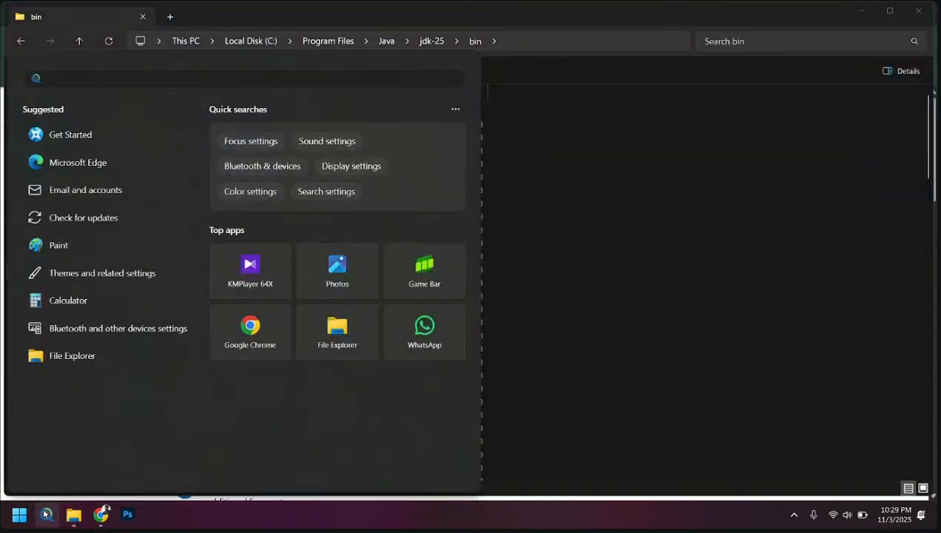
type("cmd")
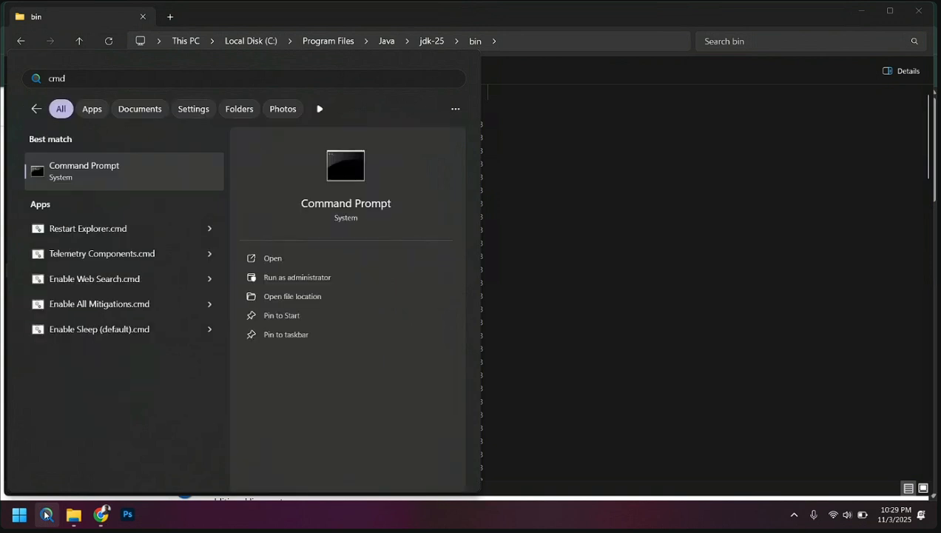
left_click(274, 258)
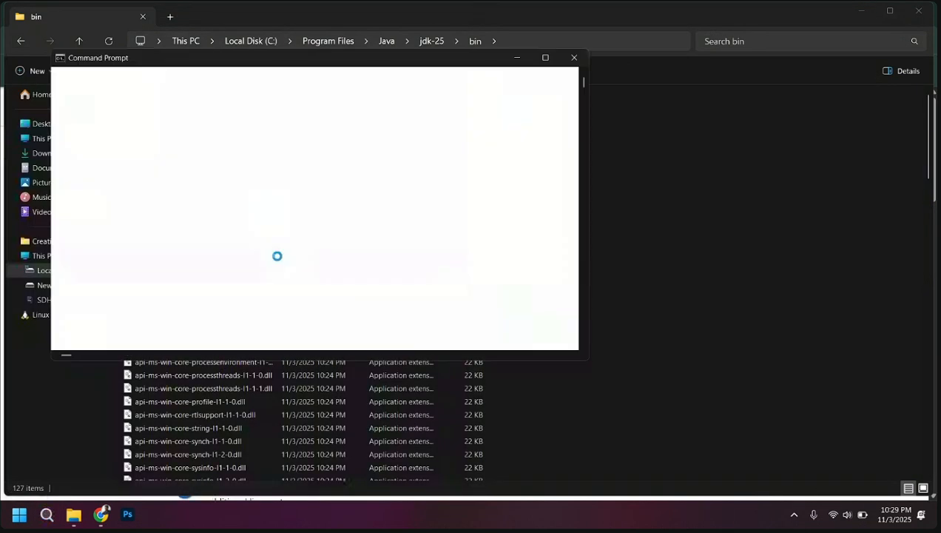
Run java --version in Command Prompt to check the installed Java version
type("j")
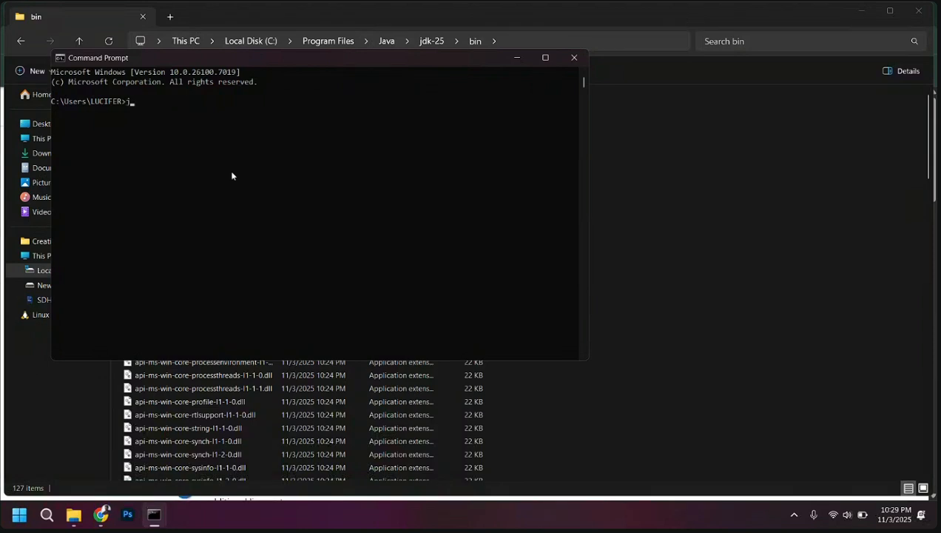
key("super+v")
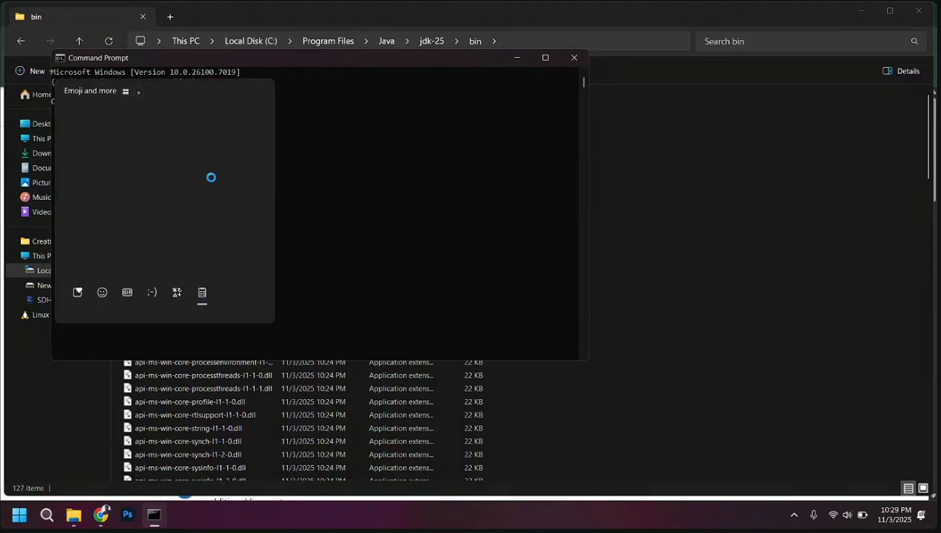
left_click(128, 242)
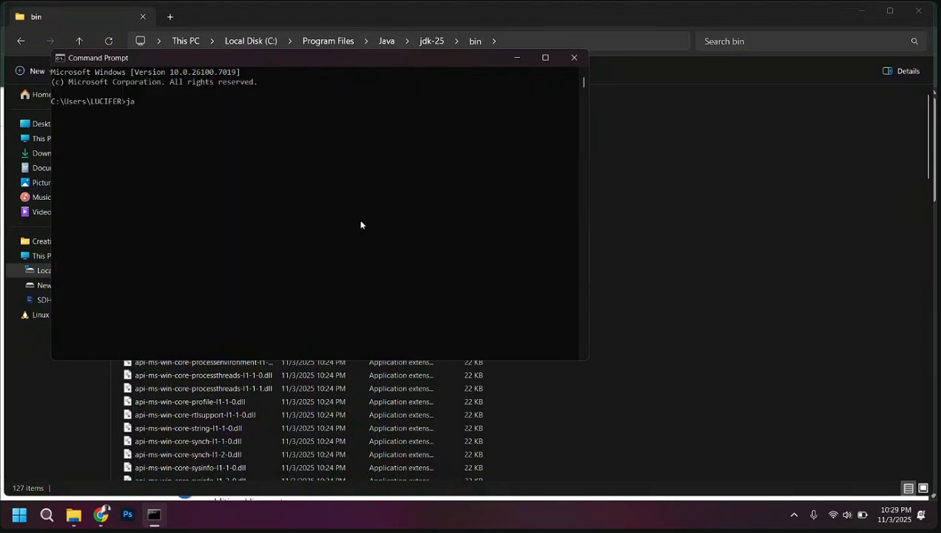
type("v")
key("super+v")
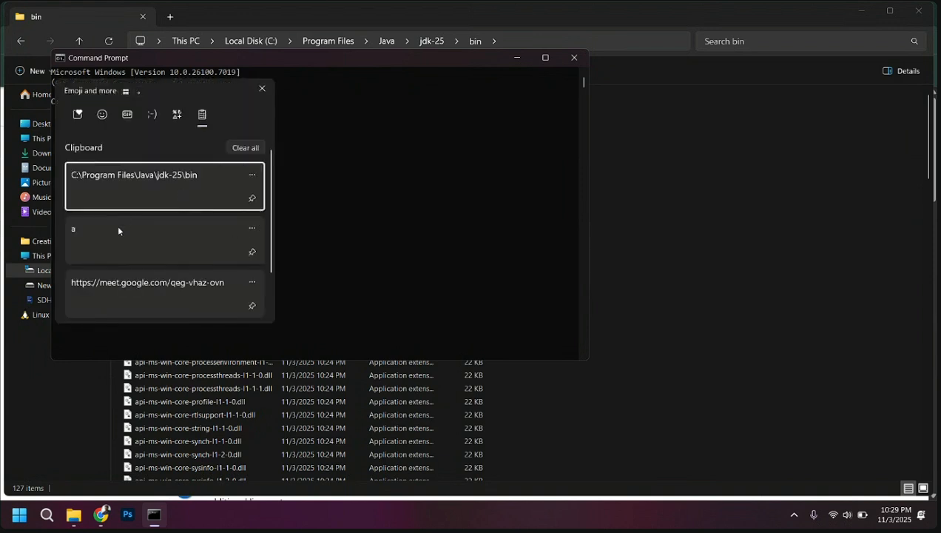
left_click(117, 226)
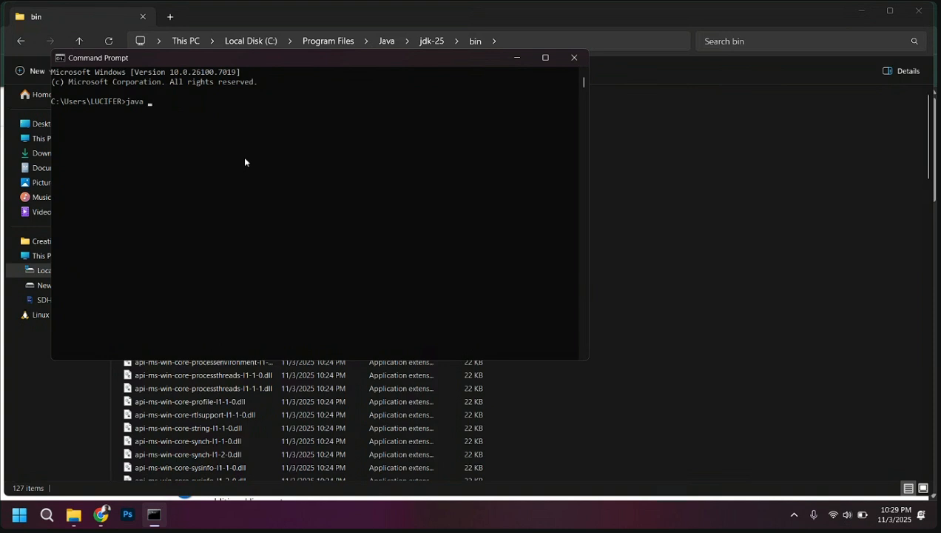
type("--version")
key("Return")
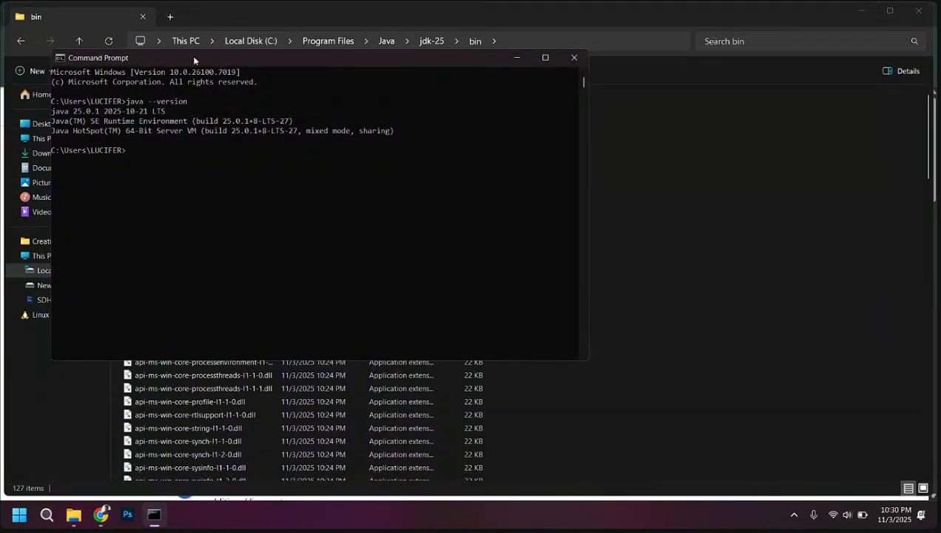
Move the Command Prompt window aside and point out the Java version line in the command output
left_click_drag(194, 59, 491, 111)
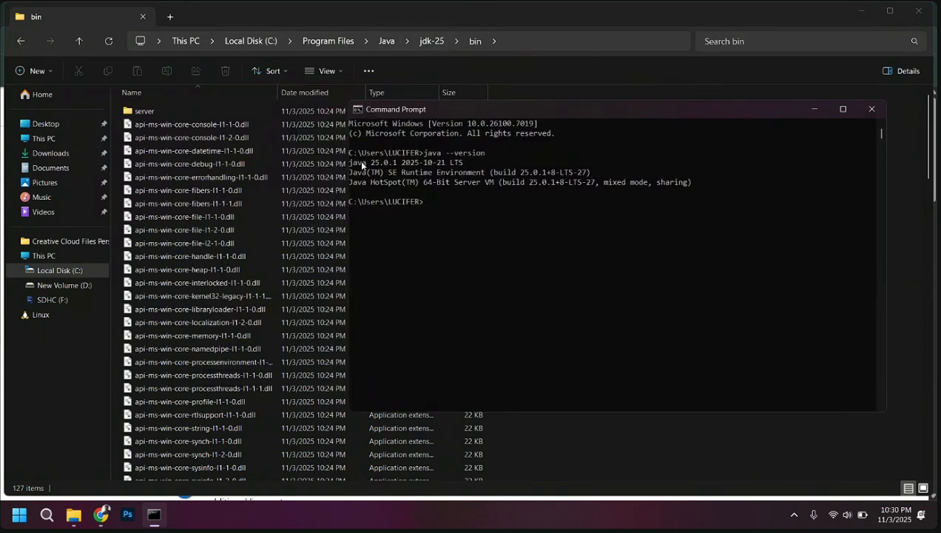
left_click_drag(361, 161, 396, 164)
left_click(405, 164)
left_click(396, 163)
left_click(430, 191)
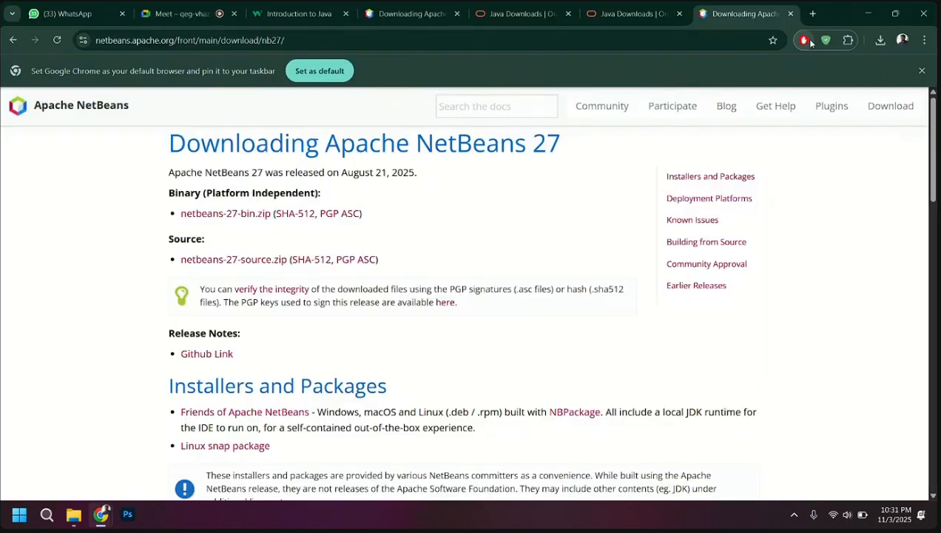
Check the browser's recent downloads and point out the Apache NetBeans site title on the download page
left_click(881, 39)
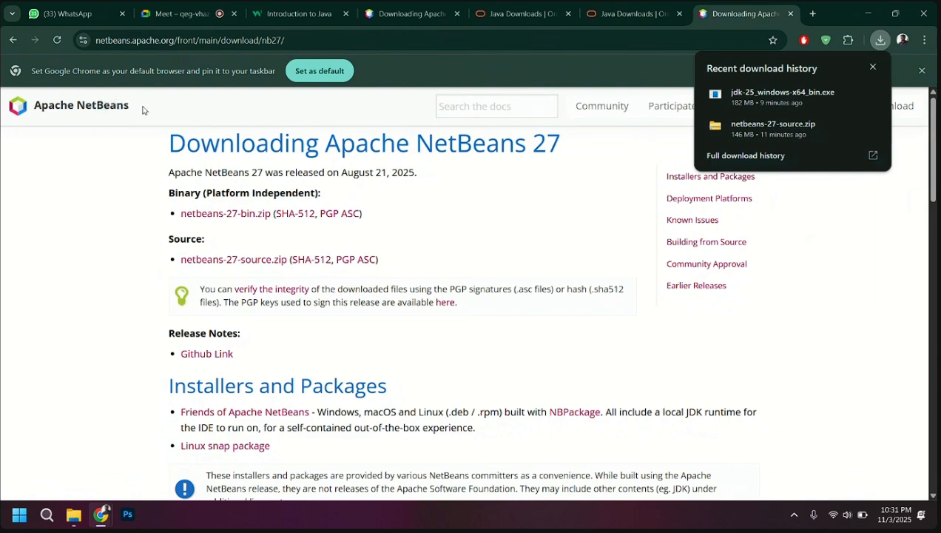
left_click_drag(143, 109, 34, 109)
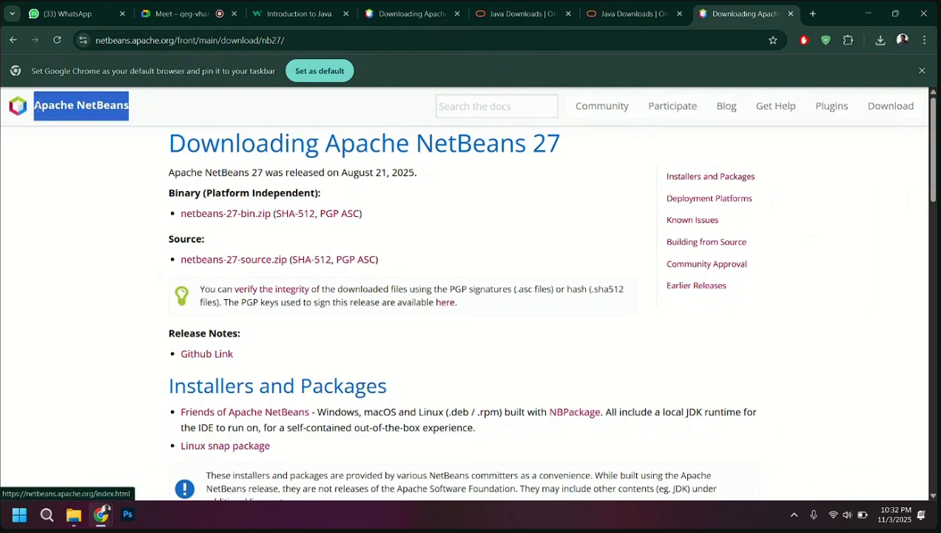
left_click(52, 226)
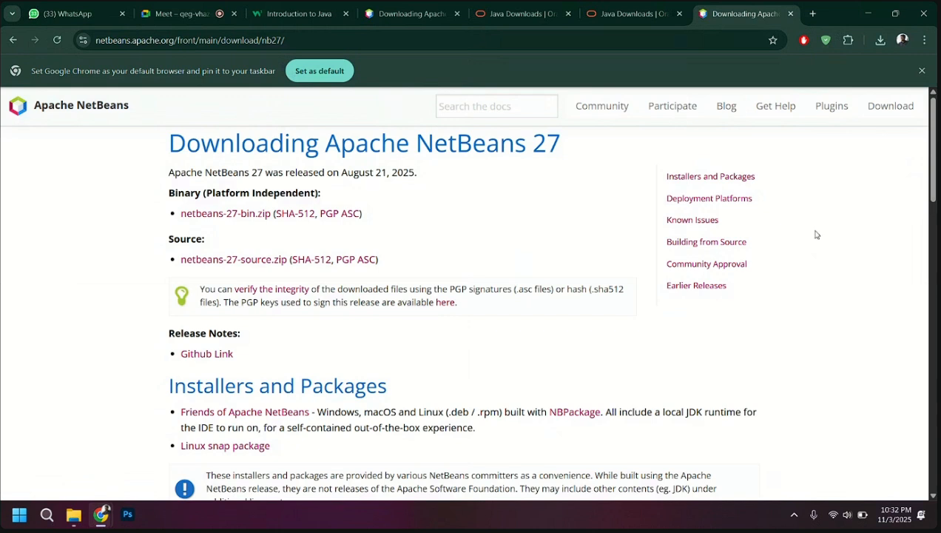
Show the downloaded netbeans-27-source.zip in its folder and extract it with NanaZip to a netbeans-27-source folder
left_click(879, 40)
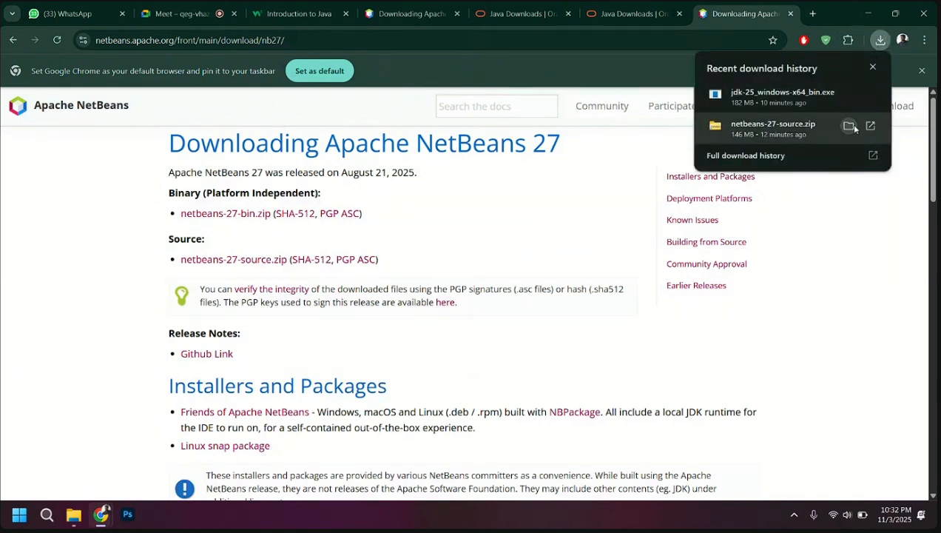
left_click(850, 126)
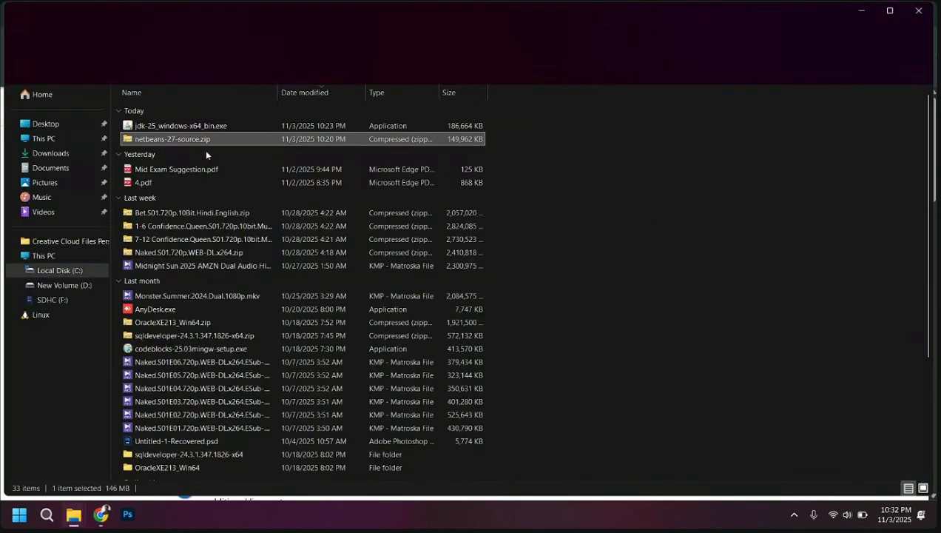
right_click(183, 141)
key("Escape")
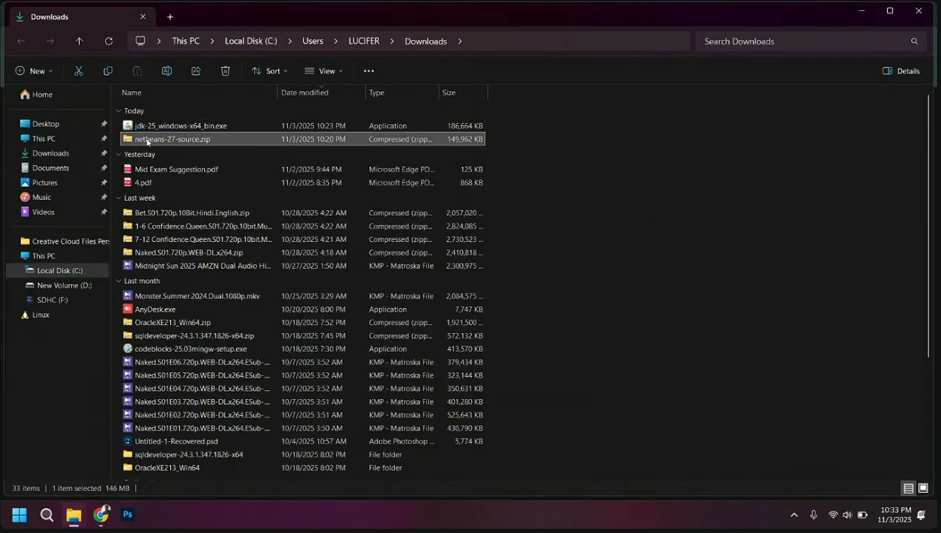
right_click(204, 143)
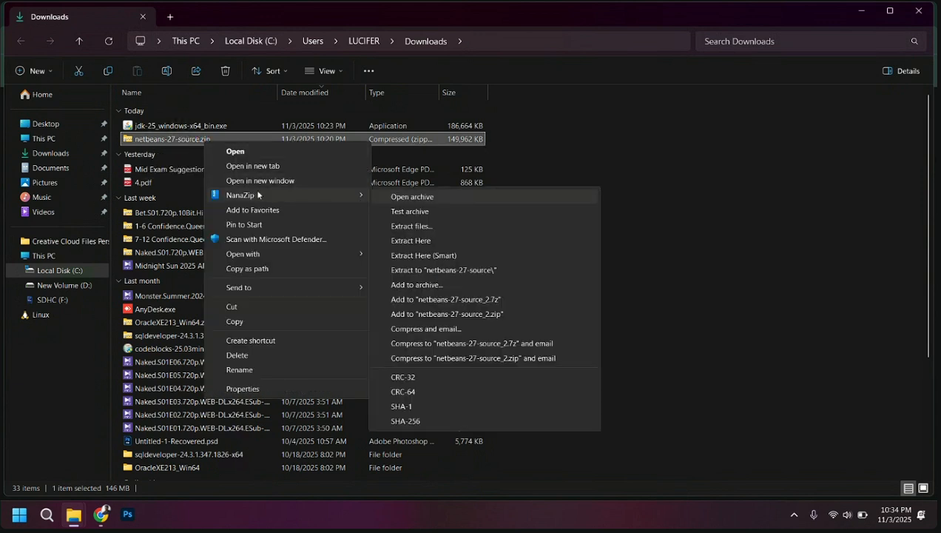
mouse_move(340, 196)
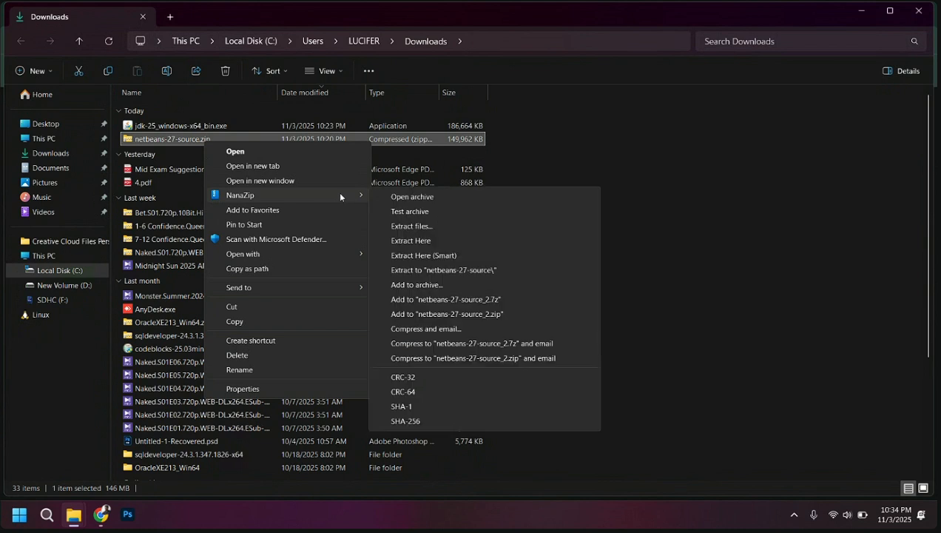
left_click(411, 271)
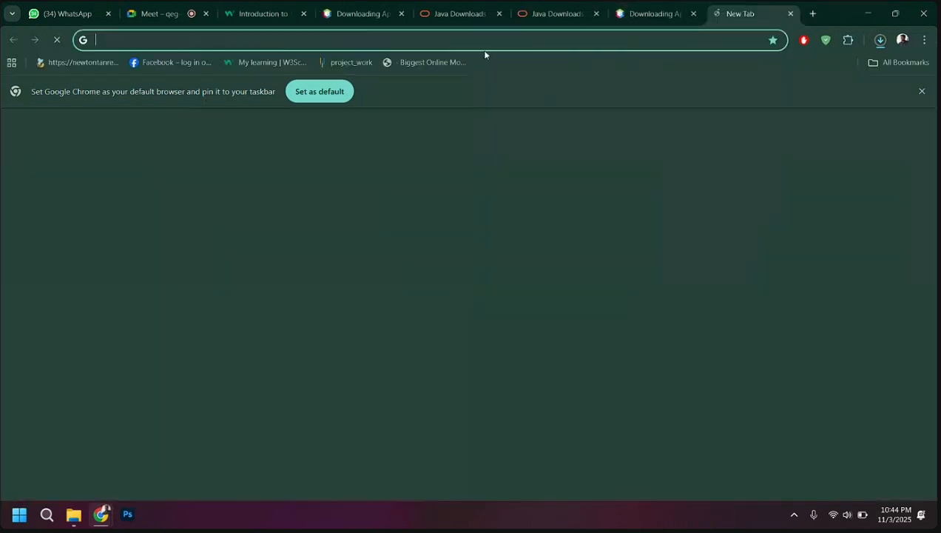
Search Google for netbeans download in a new browser tab and open the Apache NetBeans 27 download page
left_click(812, 13)
type("net")
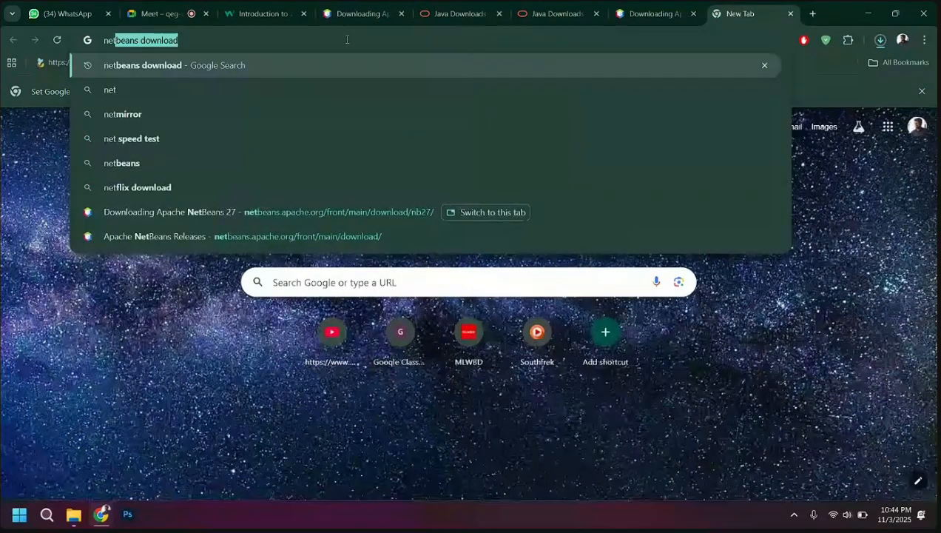
key("Right")
key("Return")
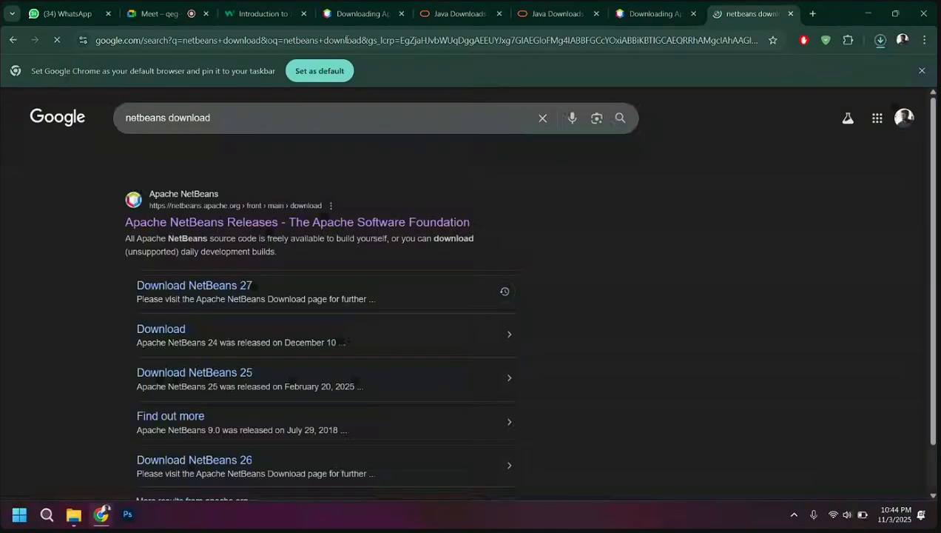
left_click(168, 220)
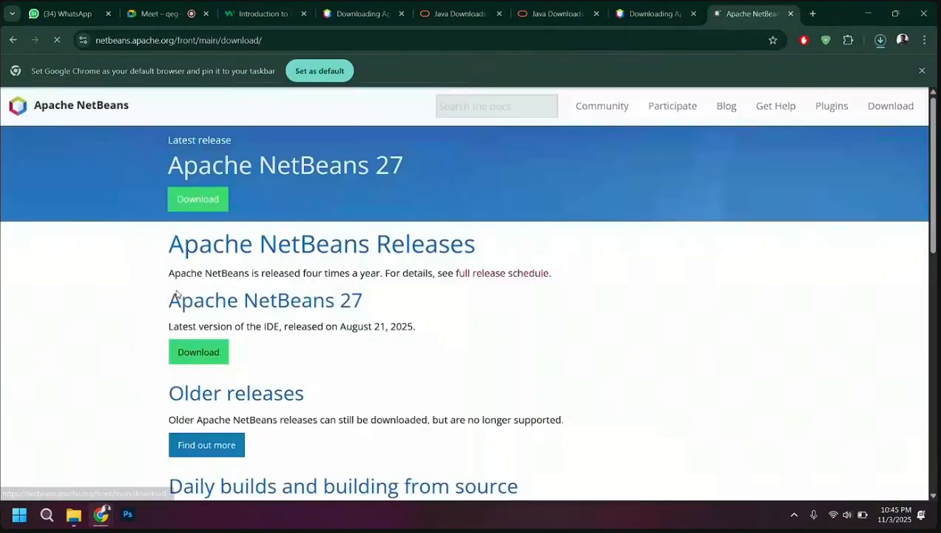
left_click(201, 205)
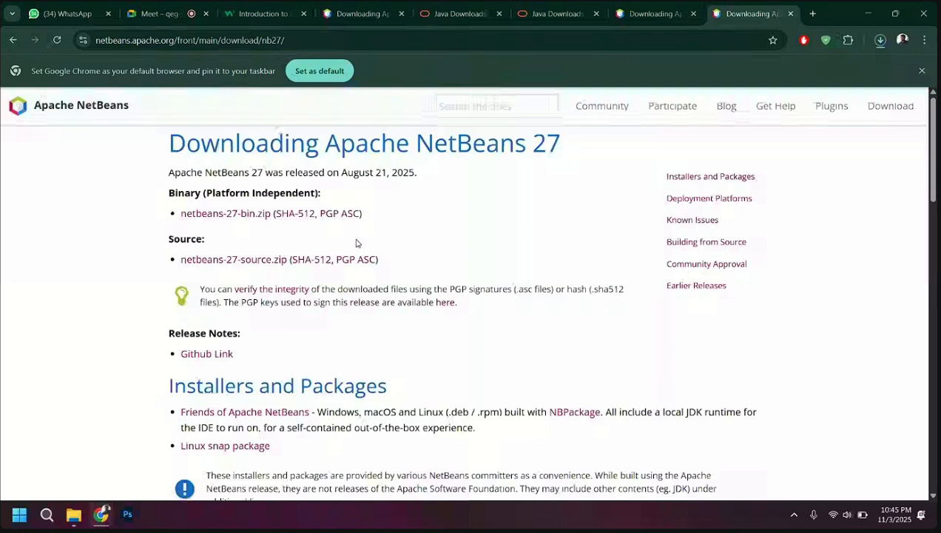
Examine the Installers and Packages and Deployment Platforms sections of the NetBeans 27 download page
scroll(384, 235, "down", 1)
left_click(704, 143)
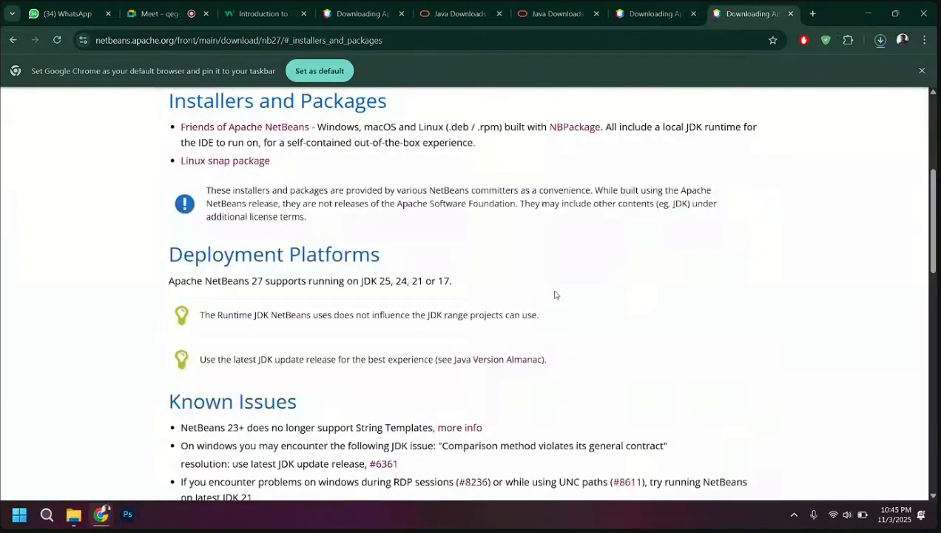
scroll(556, 295, "down", 2)
scroll(556, 294, "up", 3)
scroll(378, 311, "up", 3)
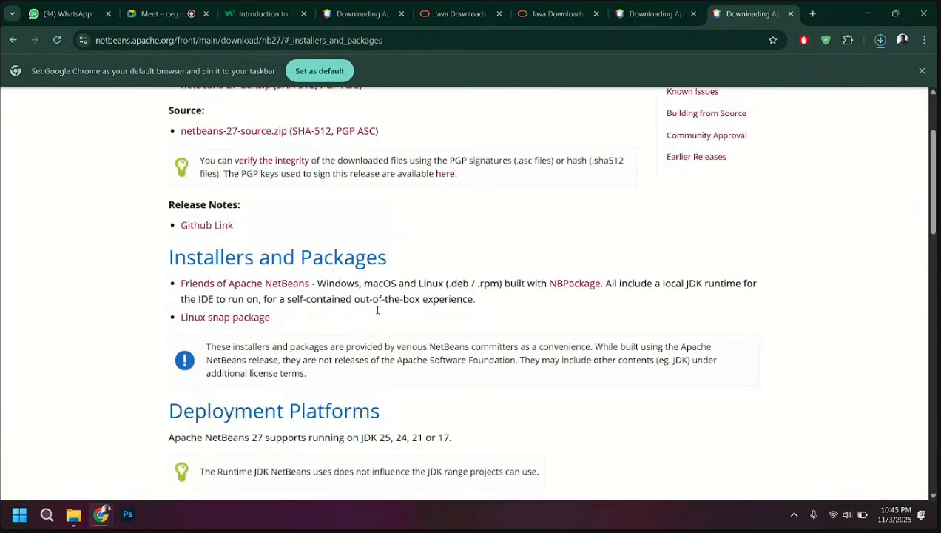
scroll(326, 336, "down", 1)
scroll(327, 335, "down", 4)
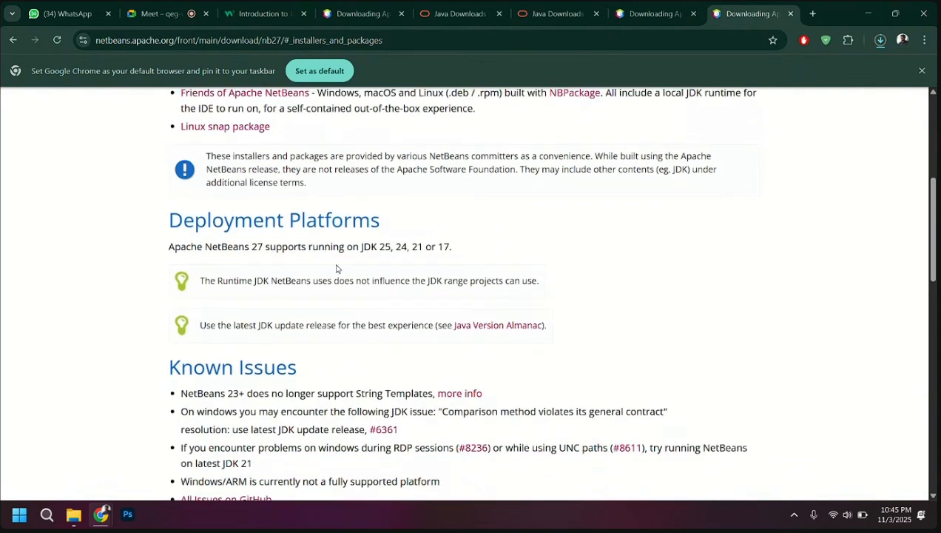
scroll(337, 269, "down", 3)
scroll(337, 266, "up", 5)
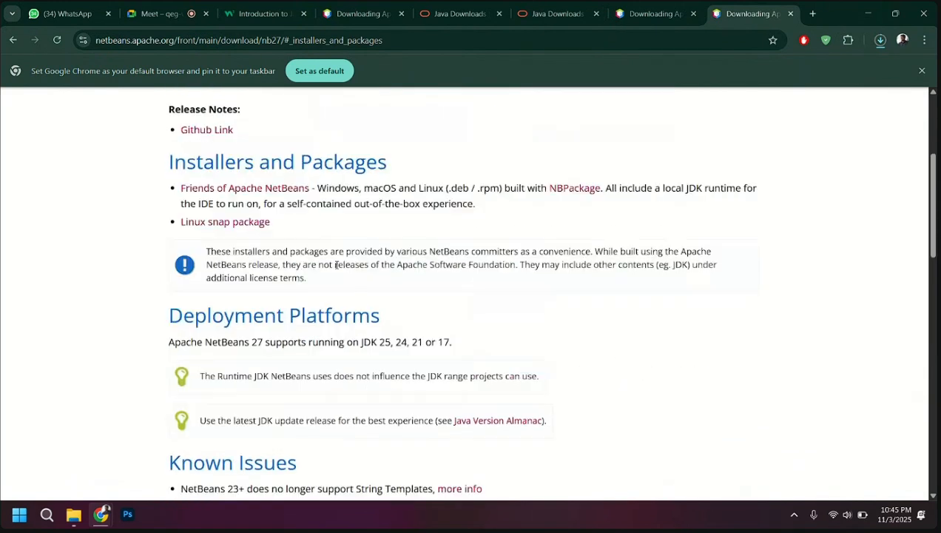
scroll(279, 318, "up", 2)
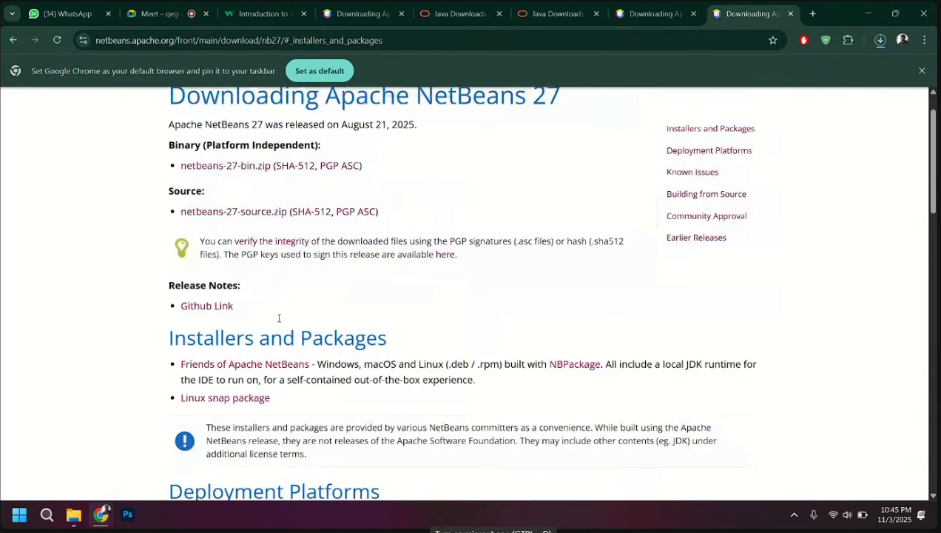
scroll(279, 318, "up", 1)
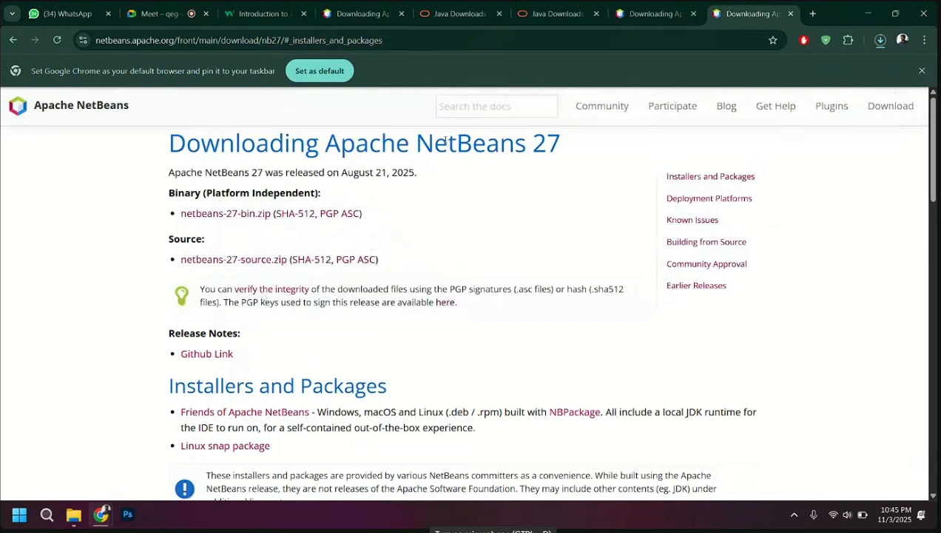
Check the recent downloads and review the binary, source and installer links offered for NetBeans 27
left_click(880, 39)
left_click(574, 205)
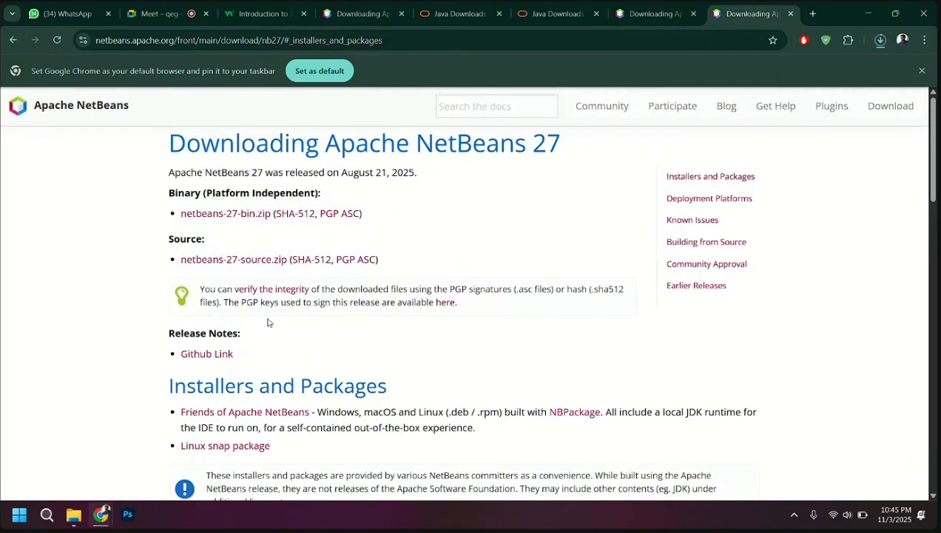
scroll(267, 323, "down", 1)
scroll(268, 323, "up", 1)
scroll(213, 293, "down", 1)
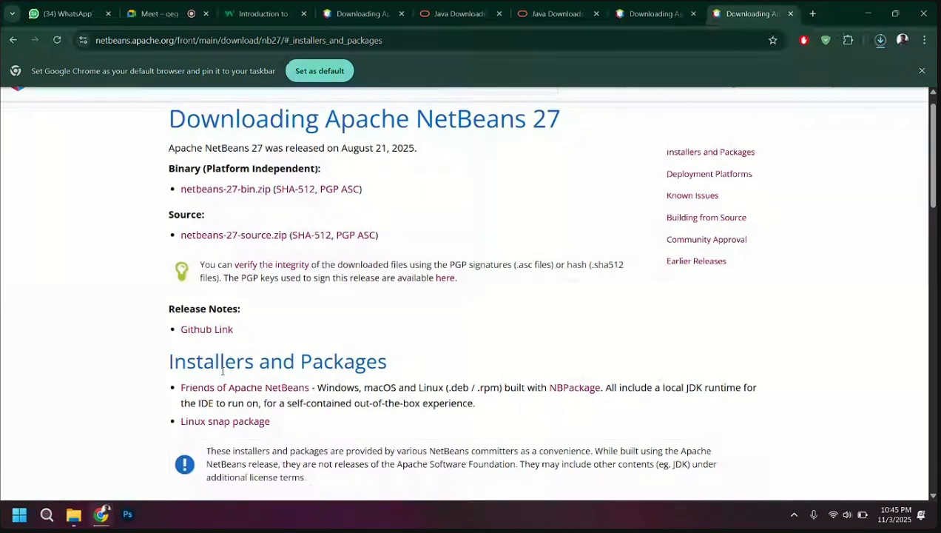
scroll(221, 381, "down", 1)
scroll(274, 339, "down", 1)
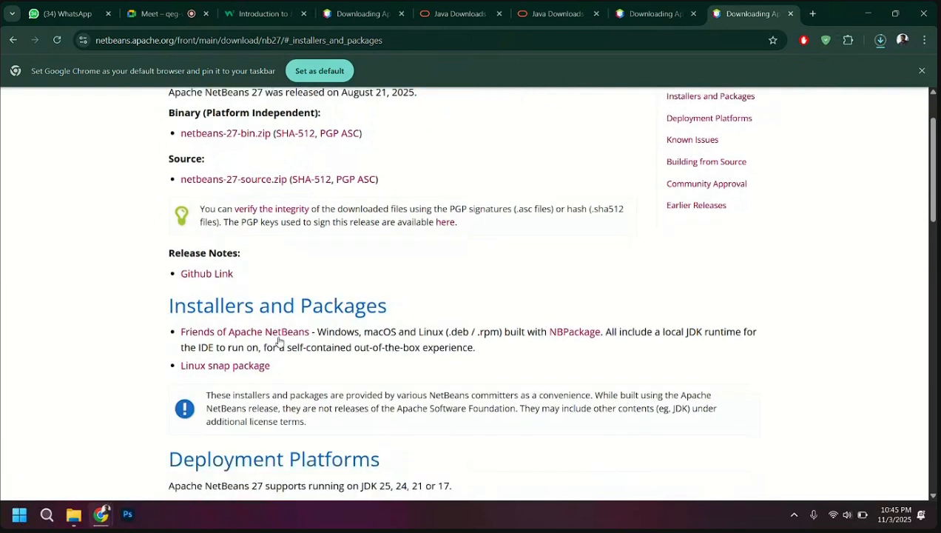
scroll(430, 326, "down", 1)
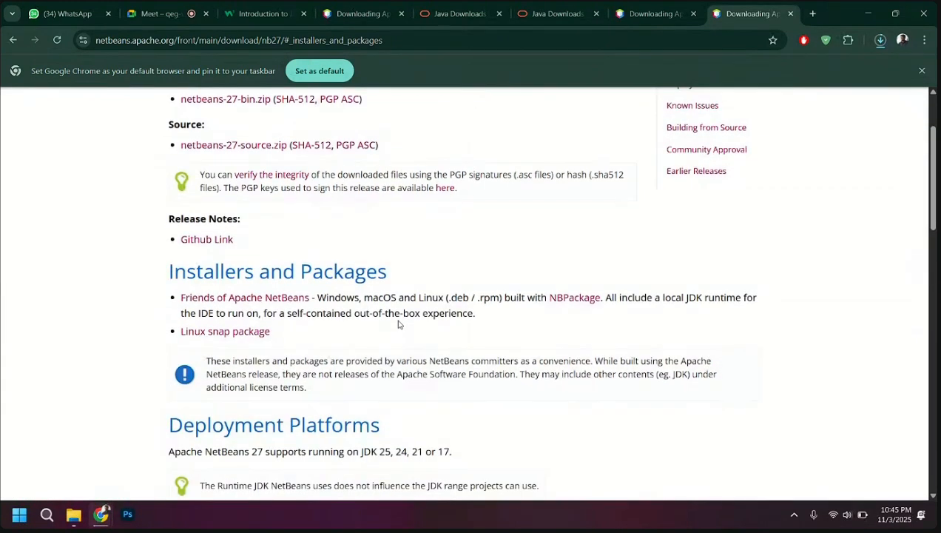
left_click(66, 517)
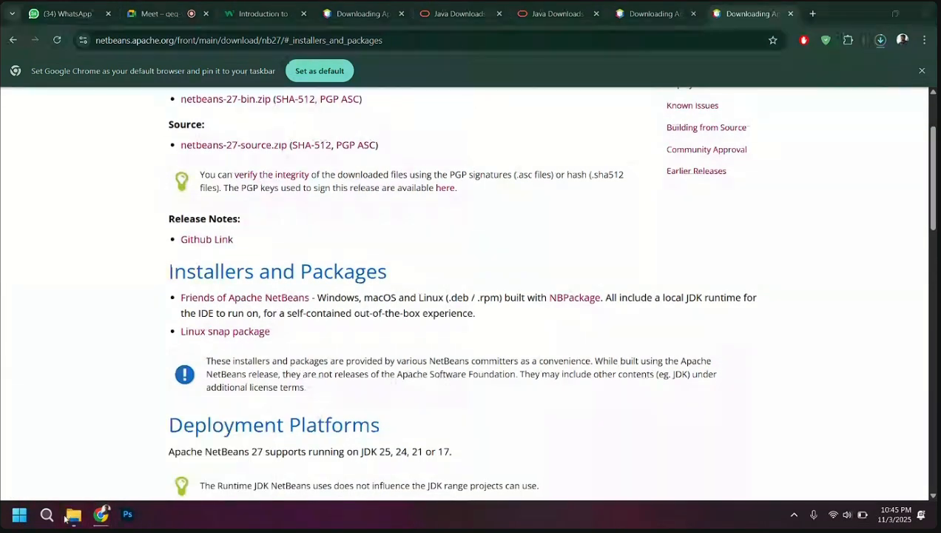
scroll(330, 371, "up", 1)
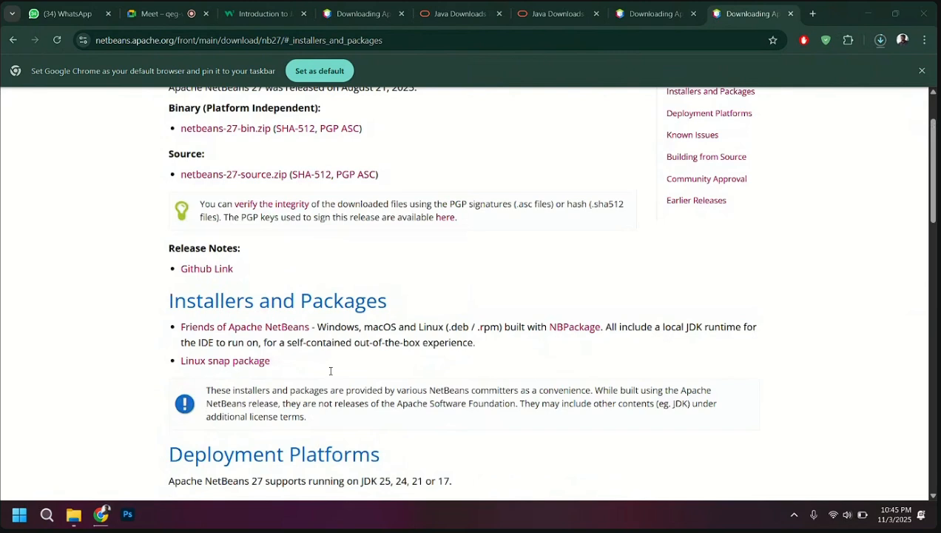
Open the Friends of Apache NetBeans installer page from the Installers and Packages section
left_click_drag(170, 302, 435, 304)
left_click(435, 304)
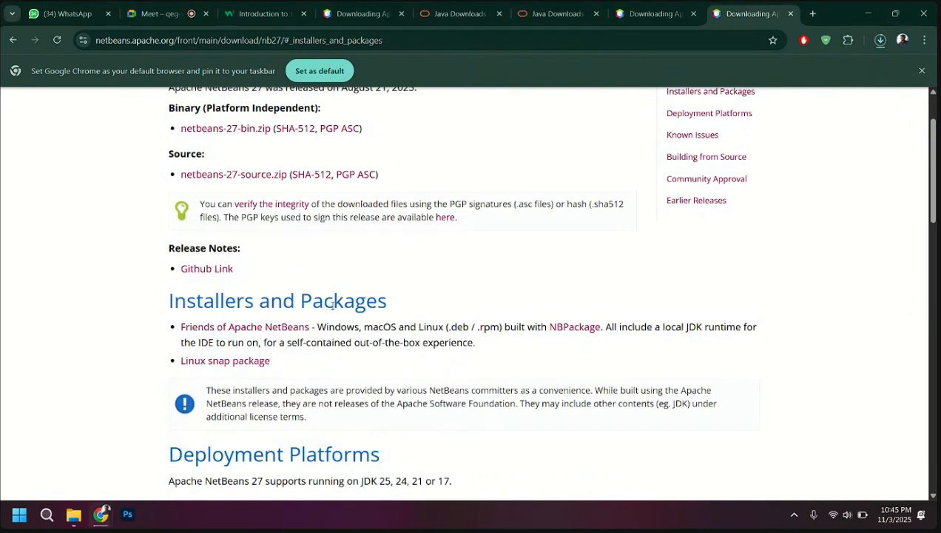
scroll(311, 307, "up", 3)
scroll(259, 311, "down", 3)
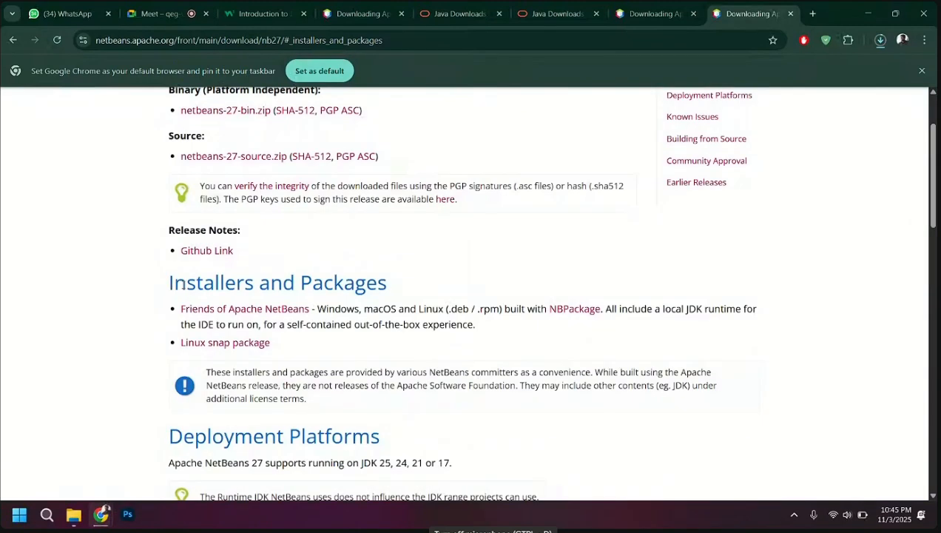
left_click(267, 310)
scroll(267, 312, "down", 2)
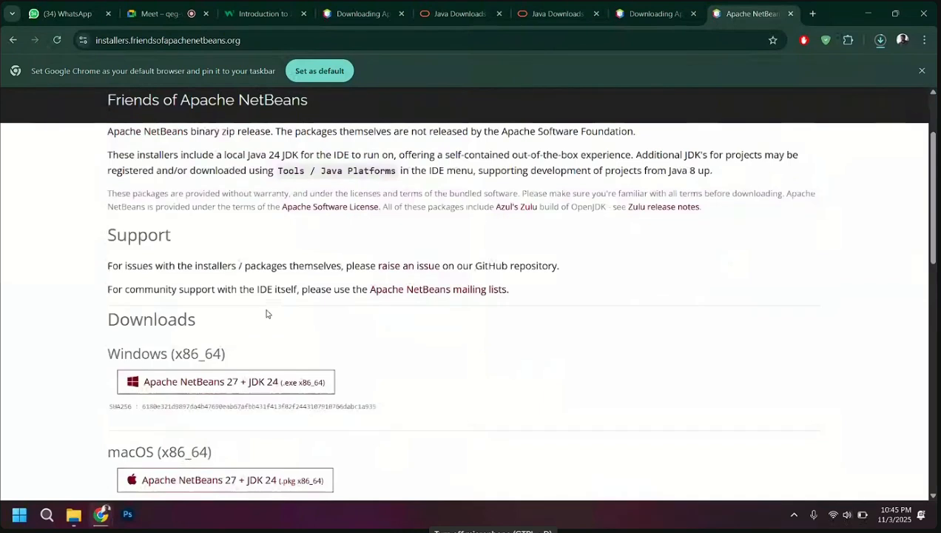
Examine the Windows, macOS and Linux installers for Apache NetBeans 27 + JDK 24 under Downloads
left_click_drag(105, 304, 252, 305)
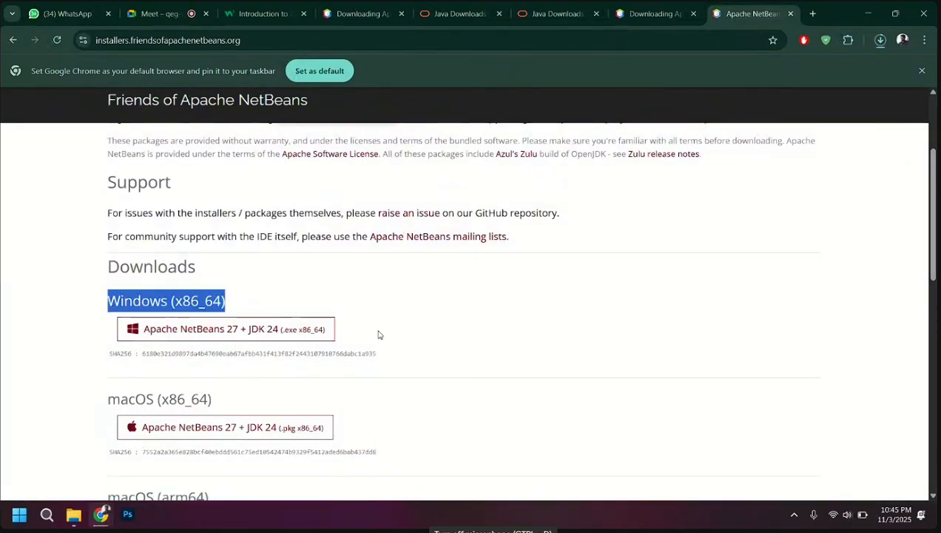
scroll(380, 335, "down", 1)
scroll(379, 335, "up", 1)
left_click(407, 317)
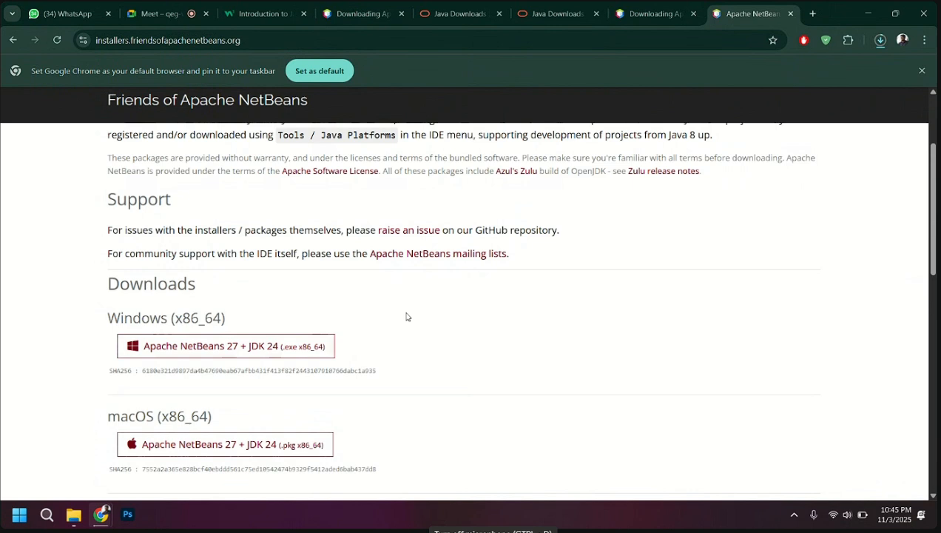
scroll(406, 317, "up", 1)
scroll(392, 304, "down", 2)
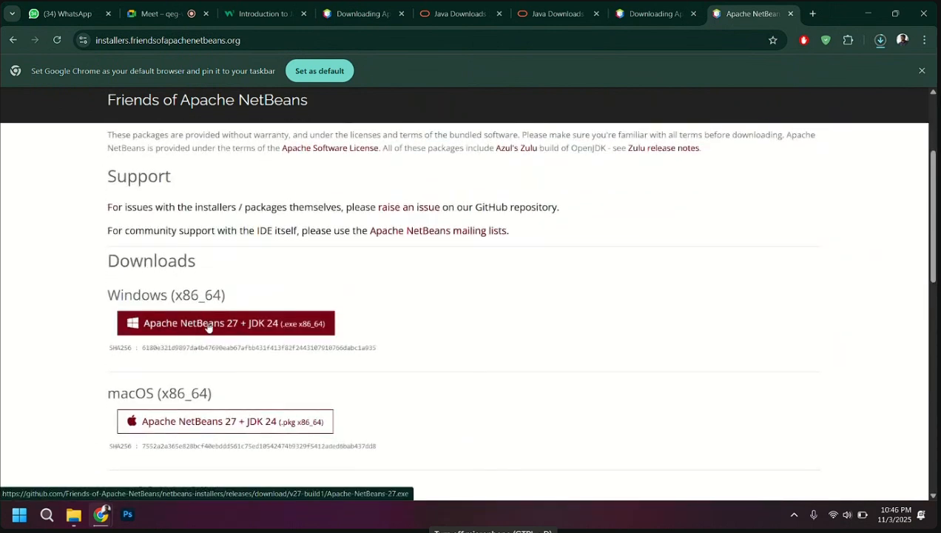
scroll(208, 327, "down", 1)
scroll(208, 327, "down", 3)
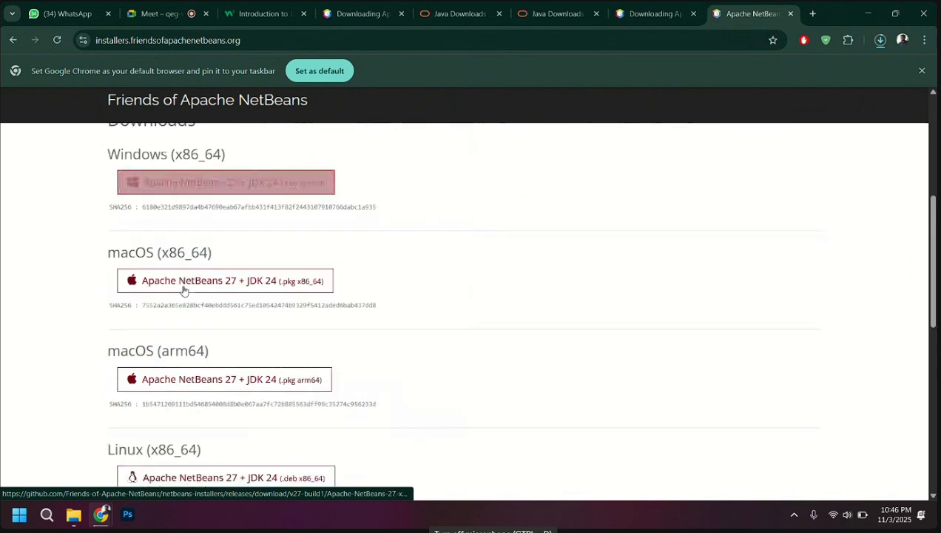
scroll(181, 304, "down", 1)
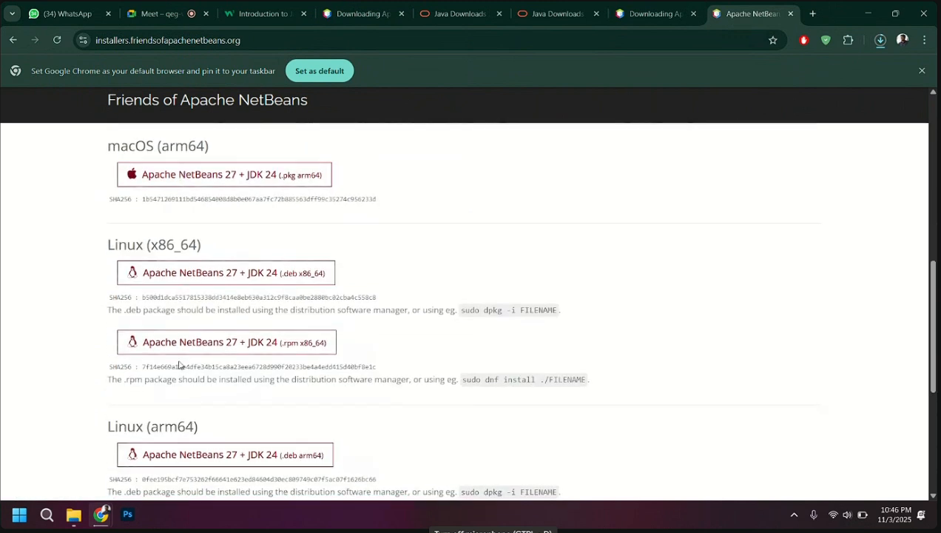
scroll(175, 442, "up", 5)
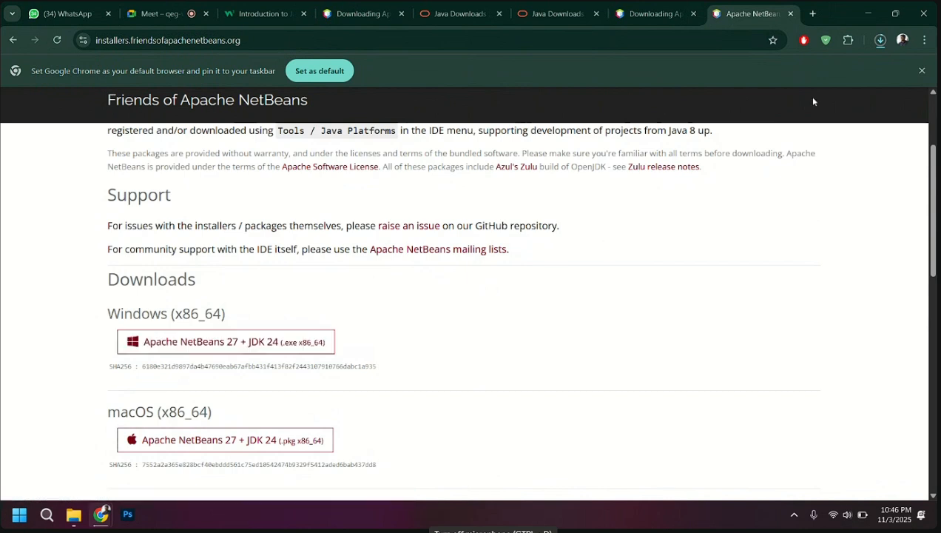
Check the download progress of Apache-NetBeans-27.exe in the recent download history
left_click(880, 40)
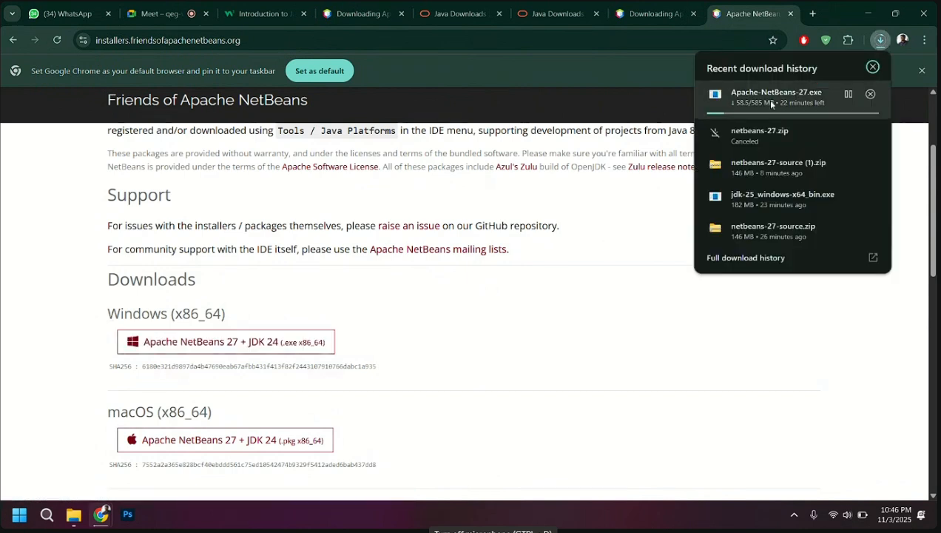
left_click(622, 265)
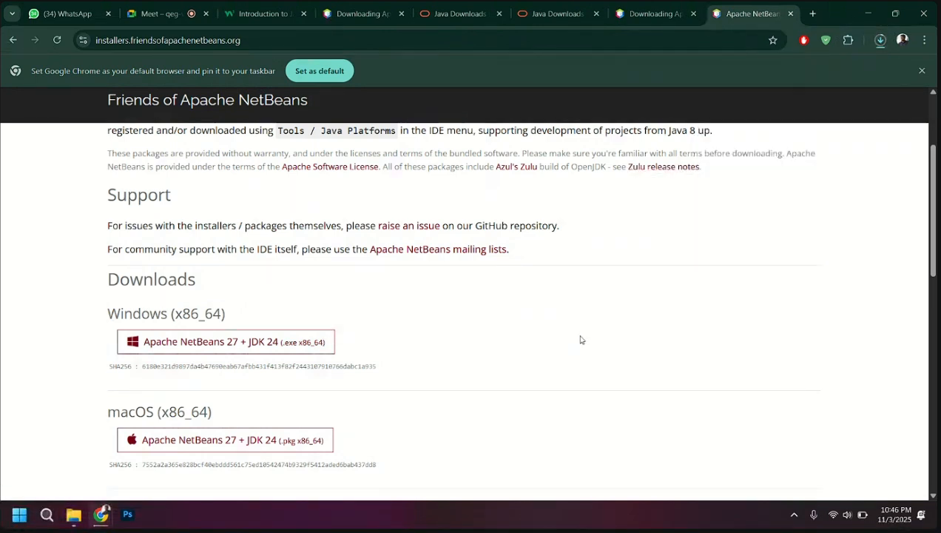
left_click(882, 42)
left_click(572, 236)
Search Google for online java compiler in a new browser tab and open the Programiz Online Java Compiler
left_click(813, 13)
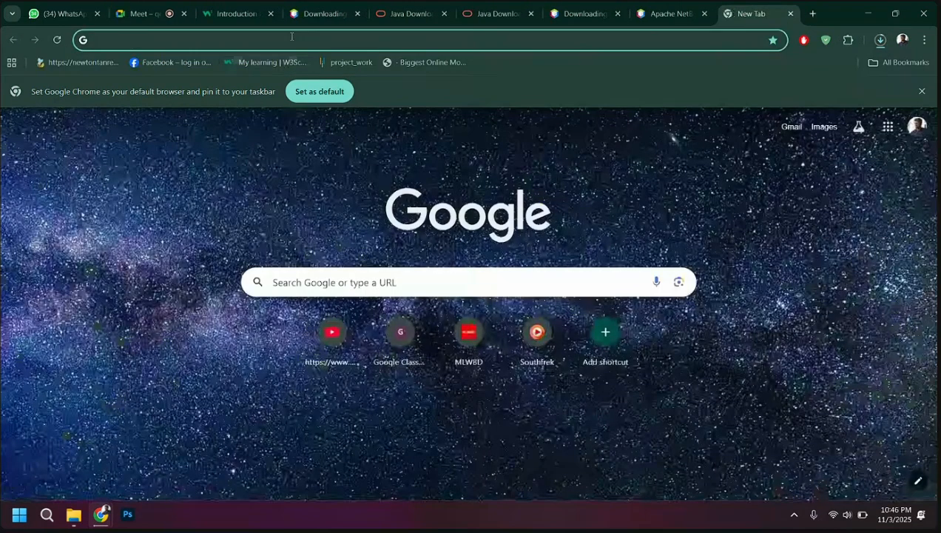
type("online")
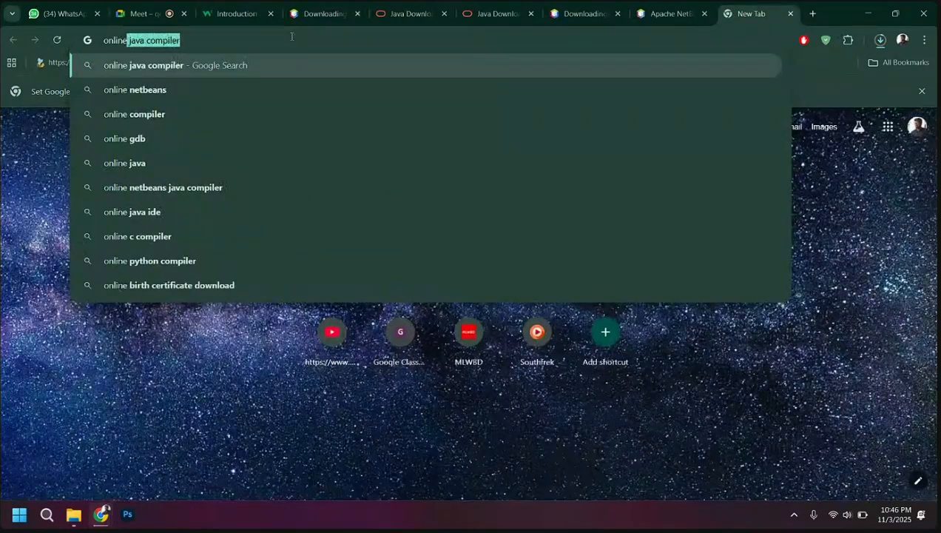
key("Right")
key("Return")
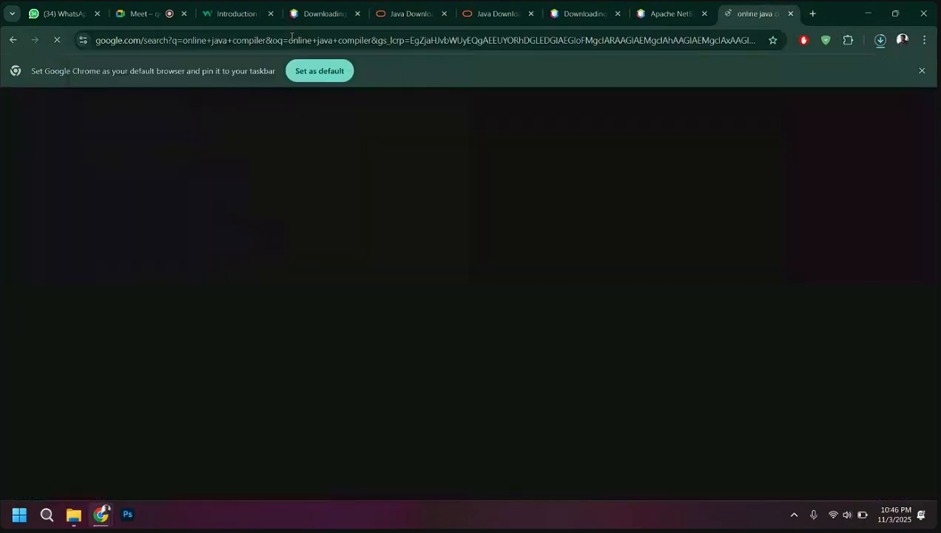
left_click(180, 222)
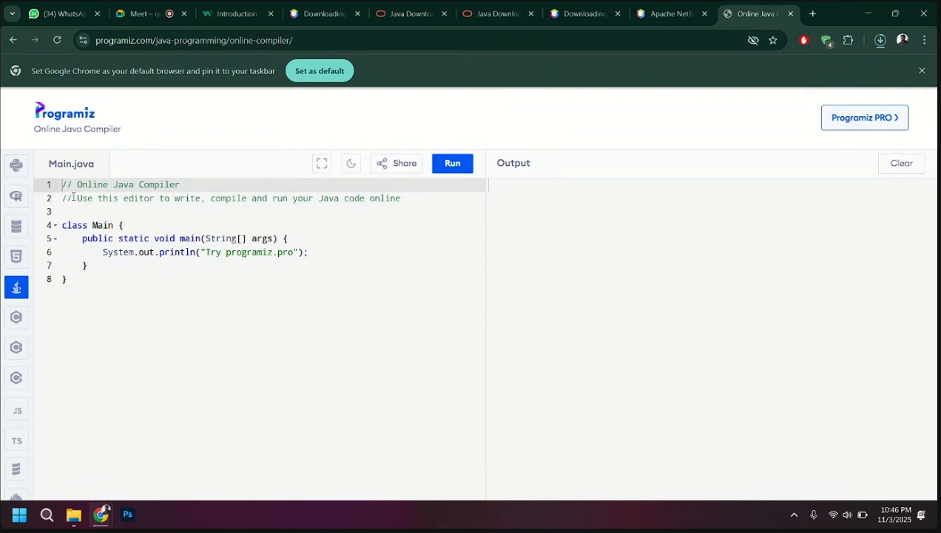
Delete the two comment lines and the blank line above class Main in Main.java, and run the program
left_click_drag(62, 212, 55, 176)
key("BackSpace")
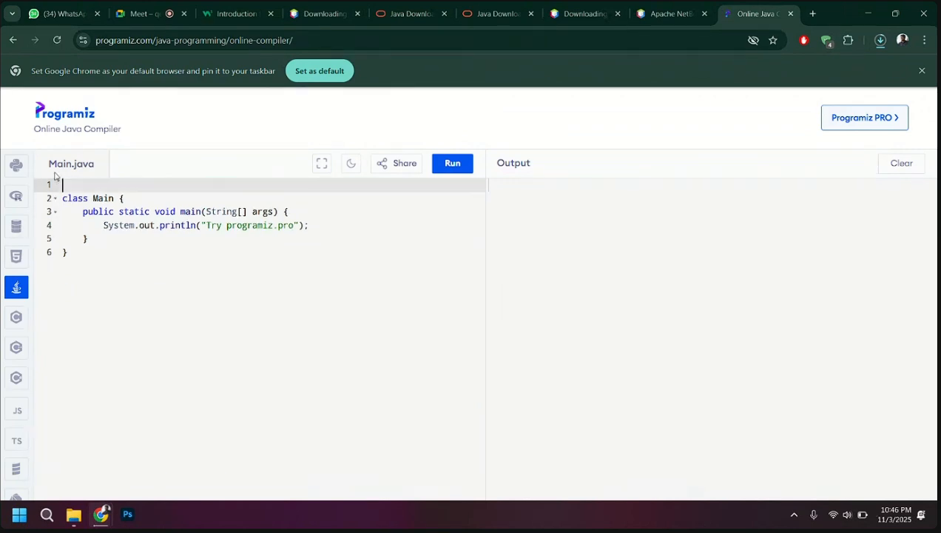
left_click(63, 198)
key("BackSpace")
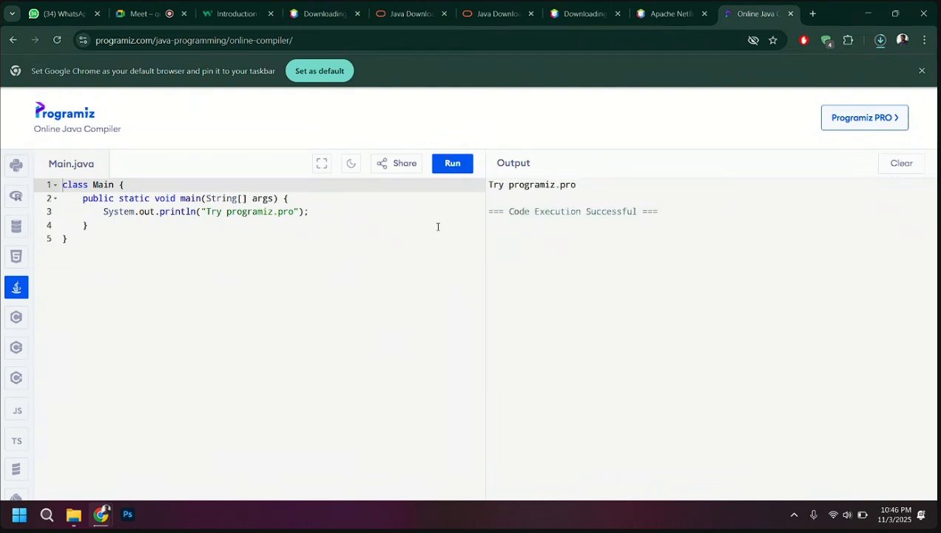
Show the downloaded Apache-NetBeans-27.exe in its folder, launch it and allow it to make changes to the device
left_click(880, 41)
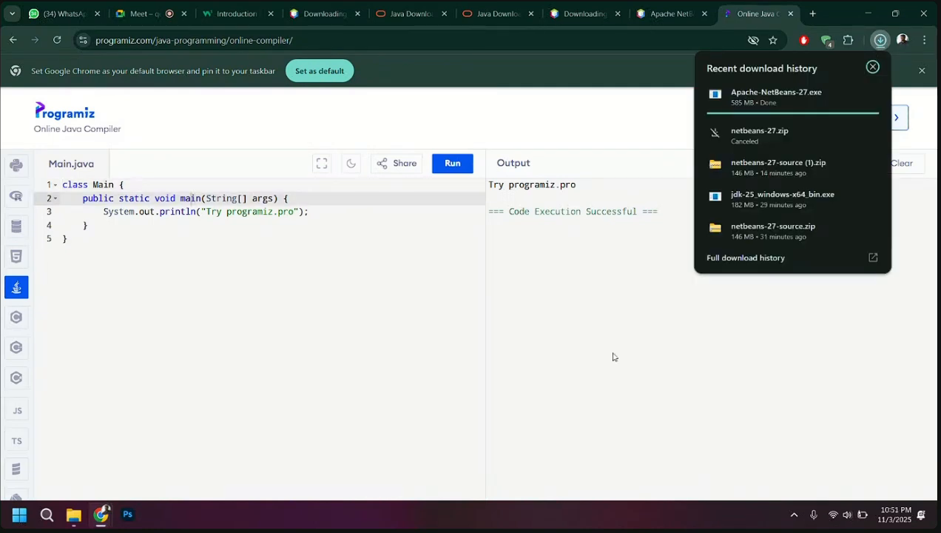
left_click(848, 95)
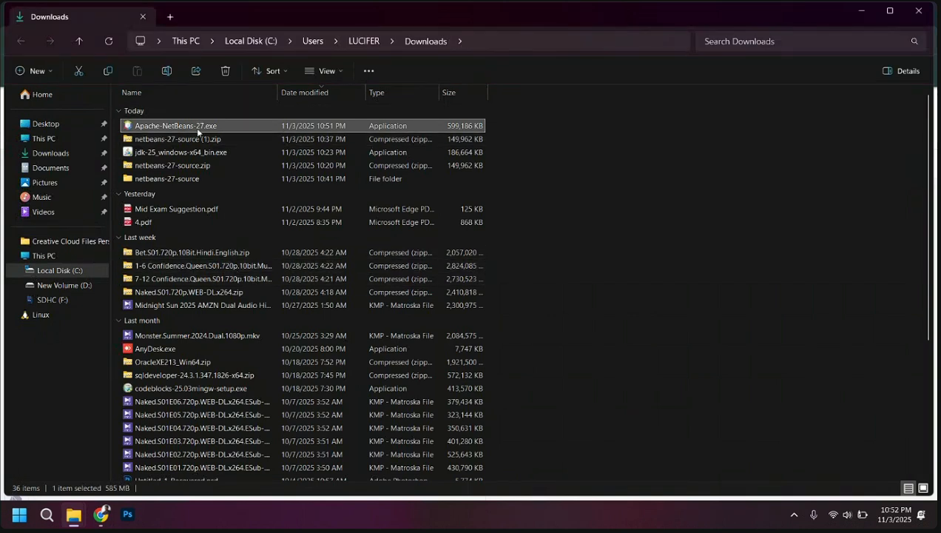
double_click(198, 129)
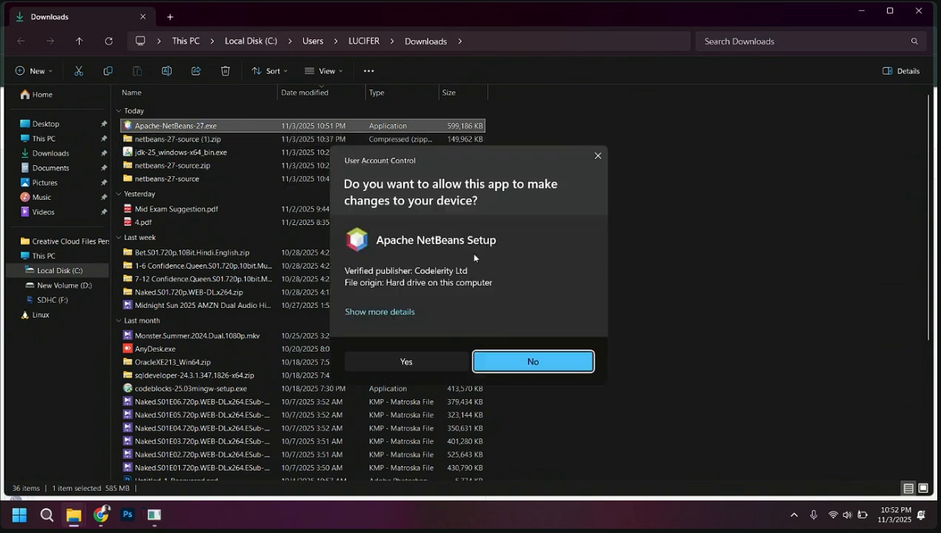
left_click(404, 361)
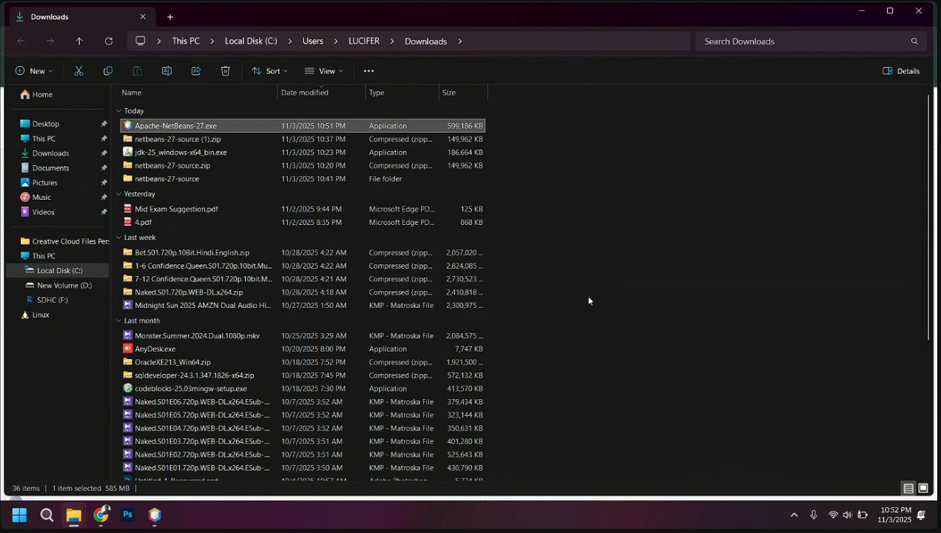
Start installing Apache NetBeans 27 into C:\Program Files\Apache NetBeans with a desktop shortcut
mouse_move(159, 518)
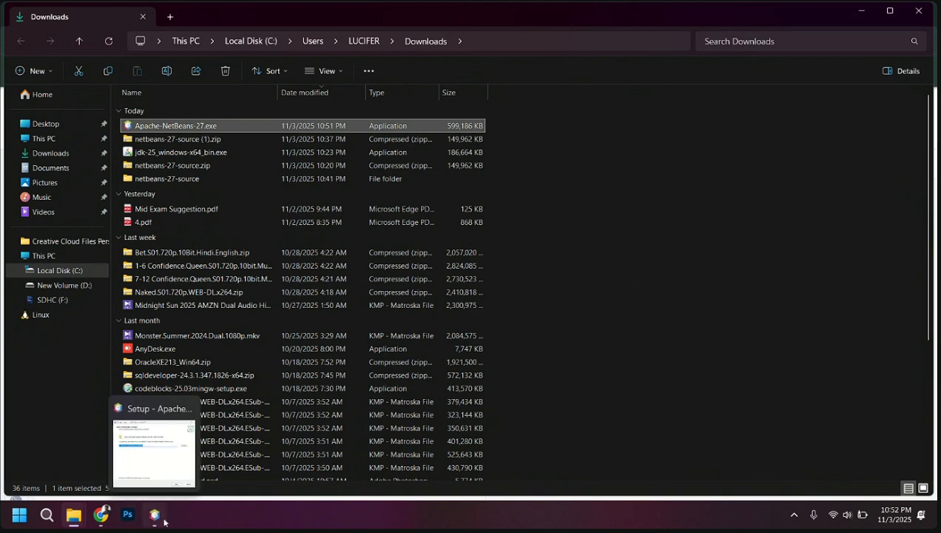
left_click(163, 522)
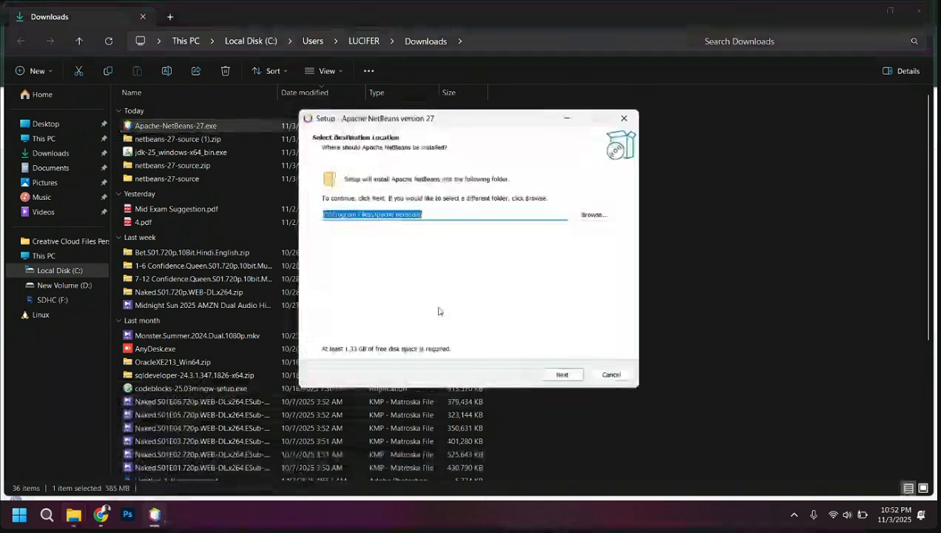
left_click(562, 375)
left_click(561, 374)
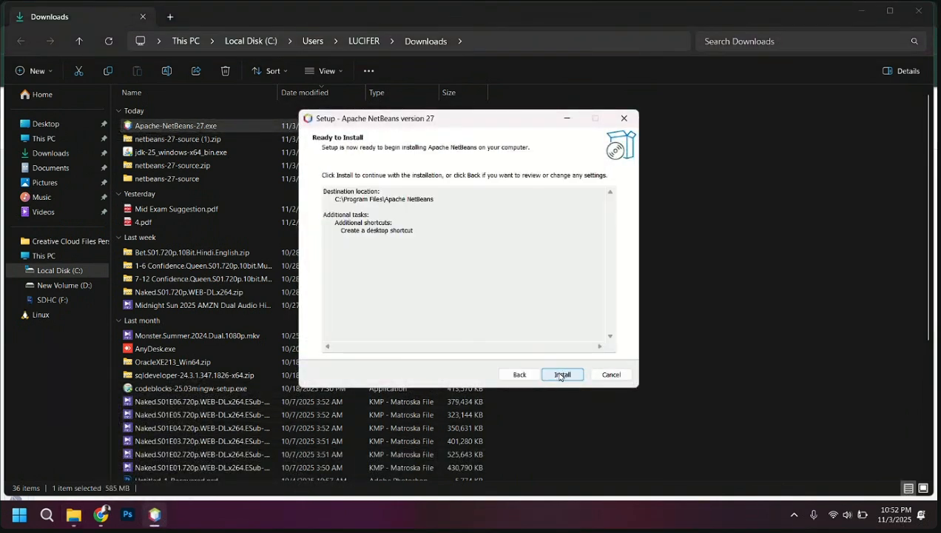
left_click(561, 374)
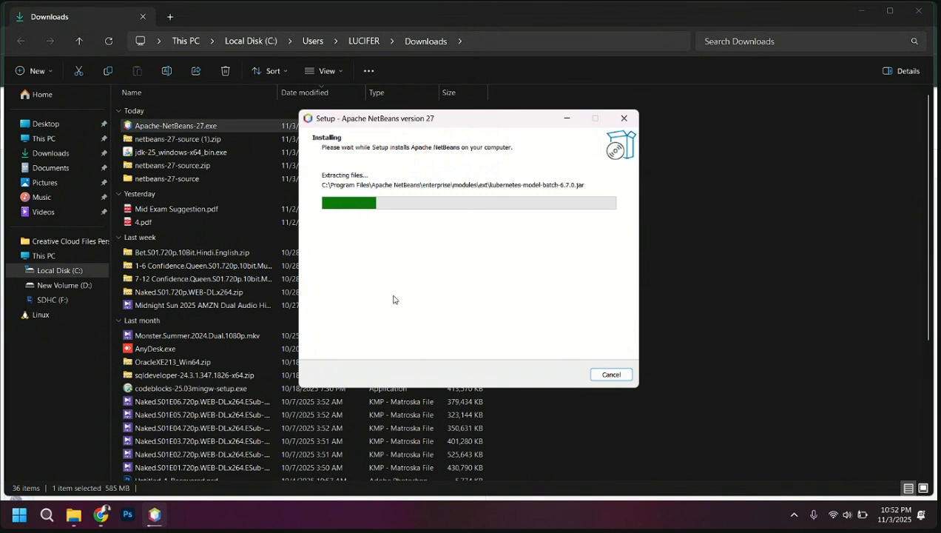
Switch to Chrome and show the already open W3Schools Java Introduction page
left_click(100, 514)
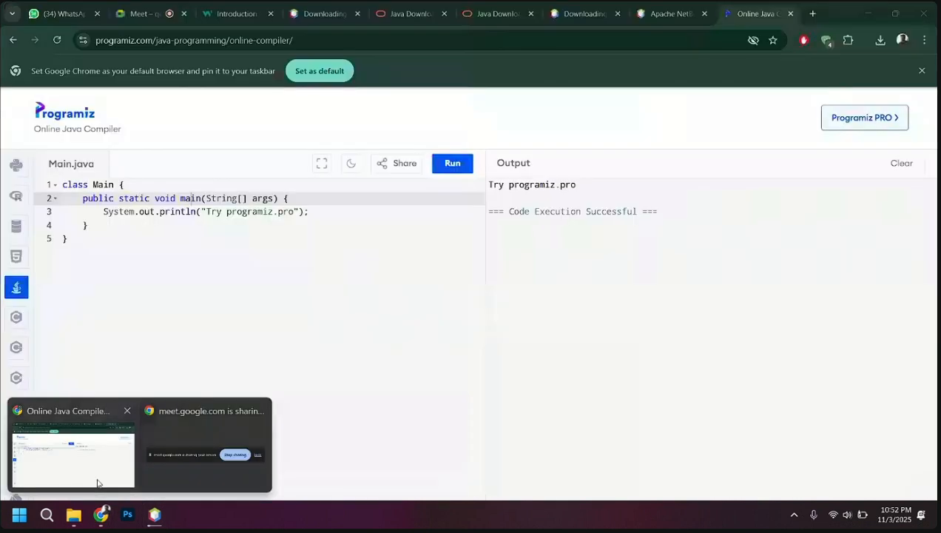
left_click(96, 483)
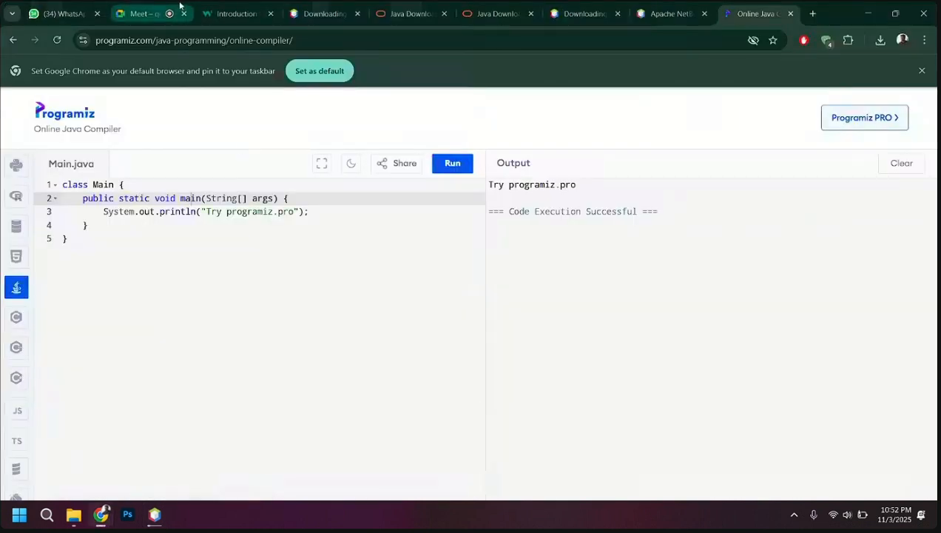
left_click(202, 7)
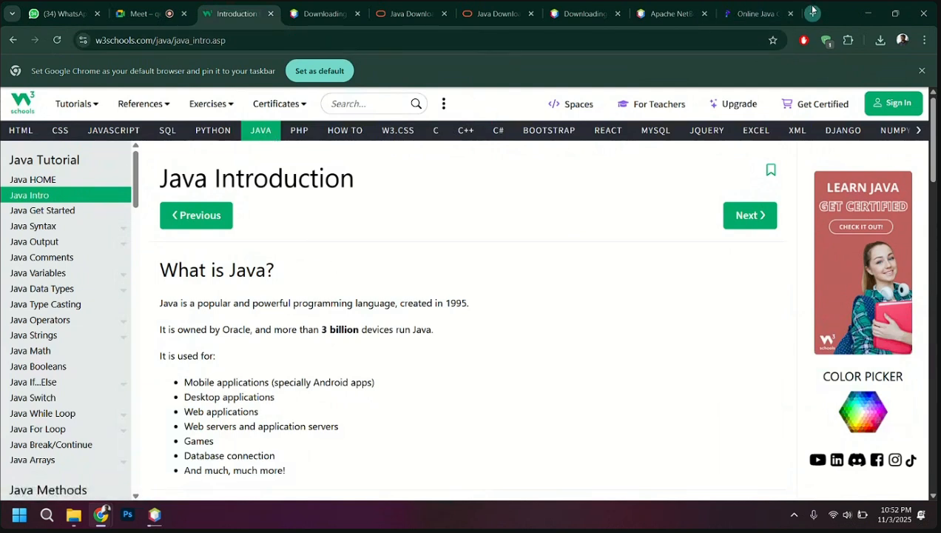
Search Google for w3 java in a new browser tab and open the W3Schools Java Tutorial
key("ctrl+t")
left_click(263, 40)
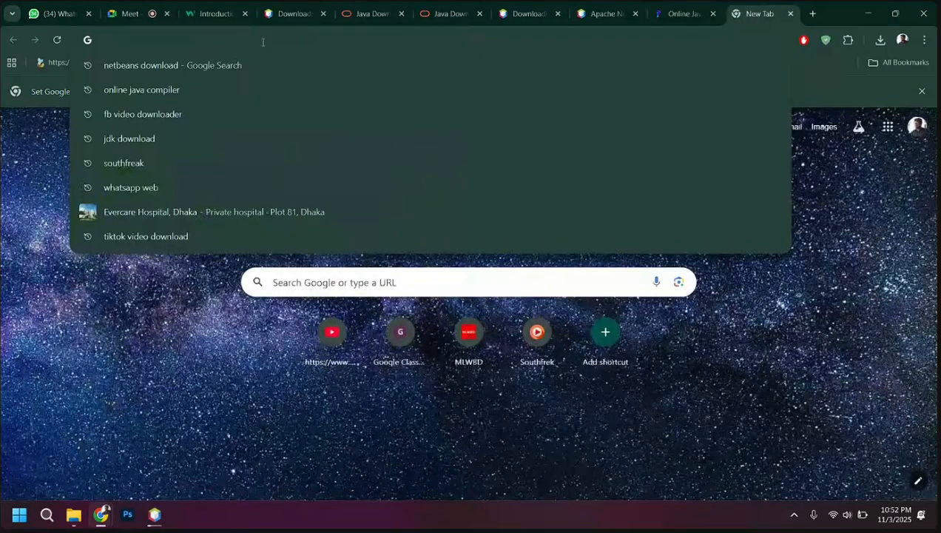
type("w3")
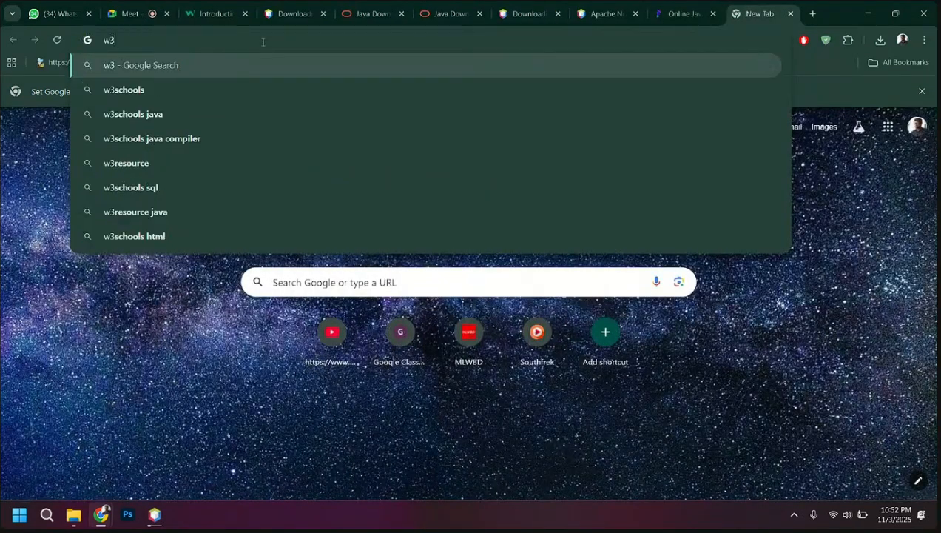
key("Down")
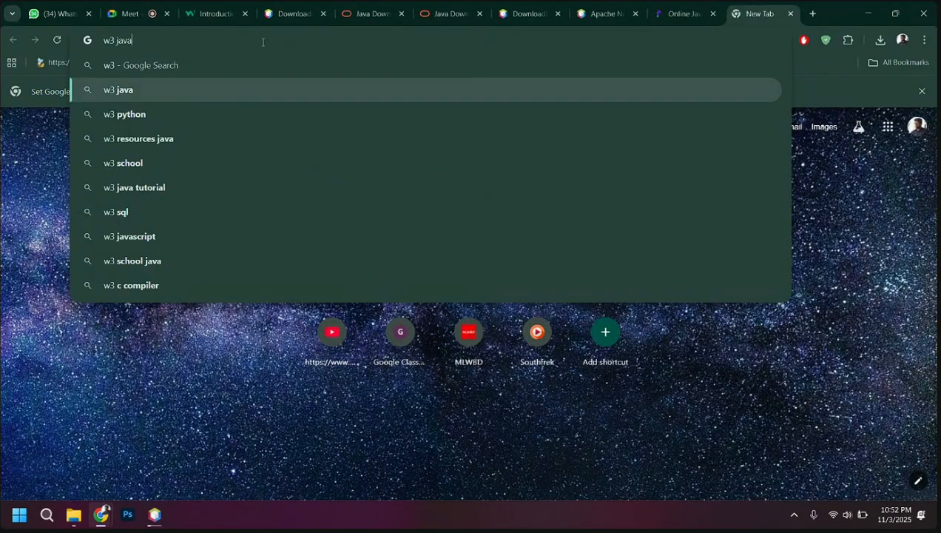
key("Return")
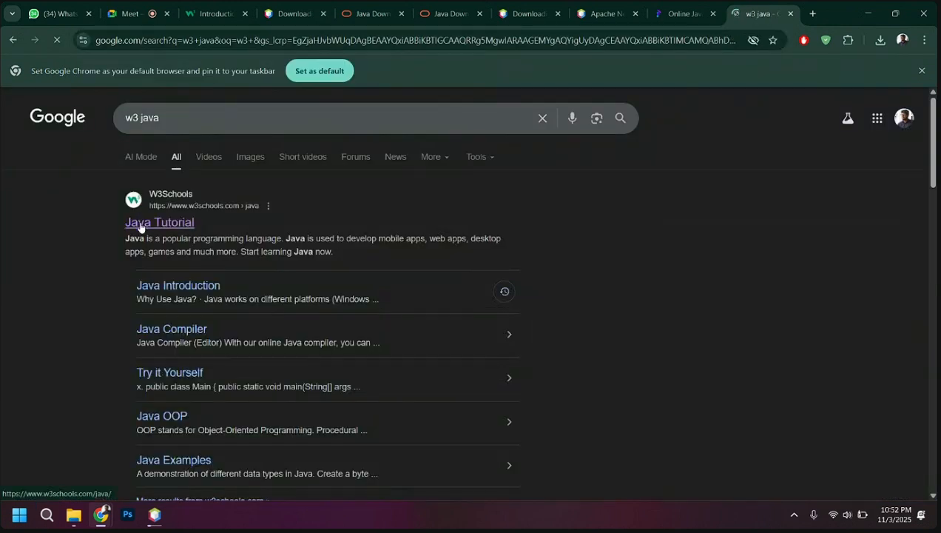
left_click(141, 226)
Look over the Java Tutorial example, open the Java Output chapter, and return to the Apache NetBeans setup window
scroll(261, 294, "down", 3)
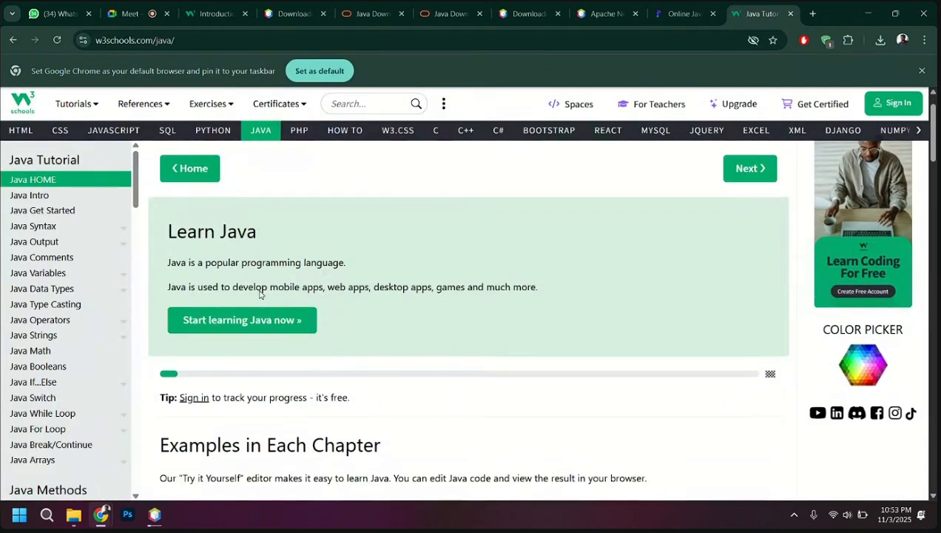
scroll(216, 273, "down", 1)
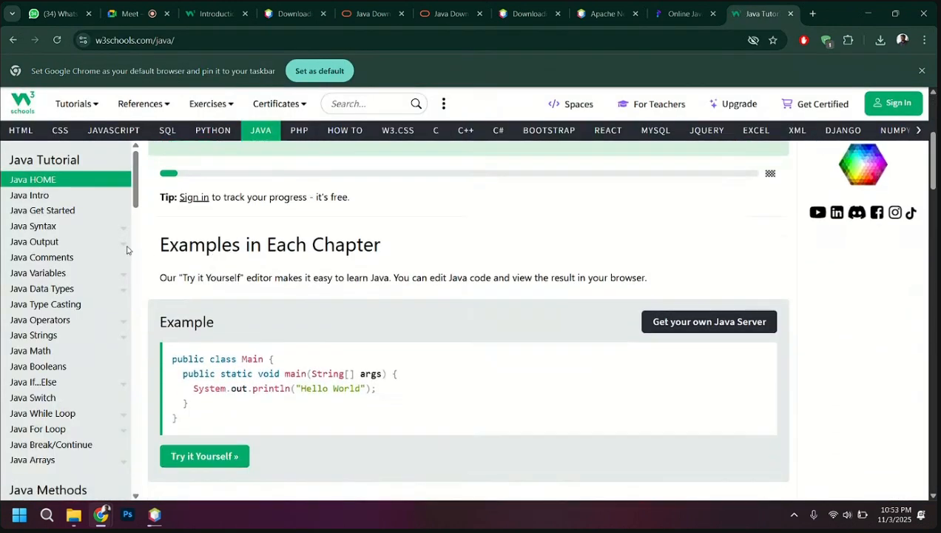
left_click(45, 246)
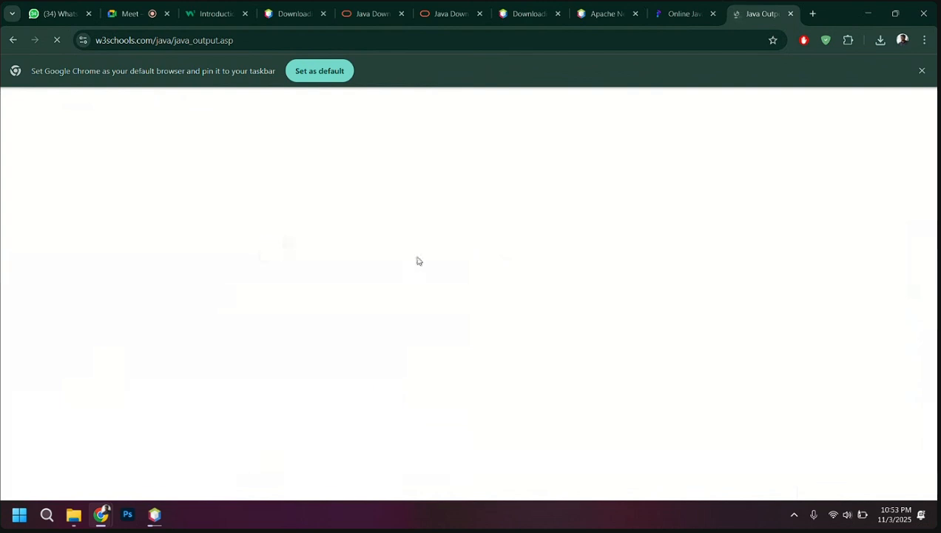
left_click(158, 516)
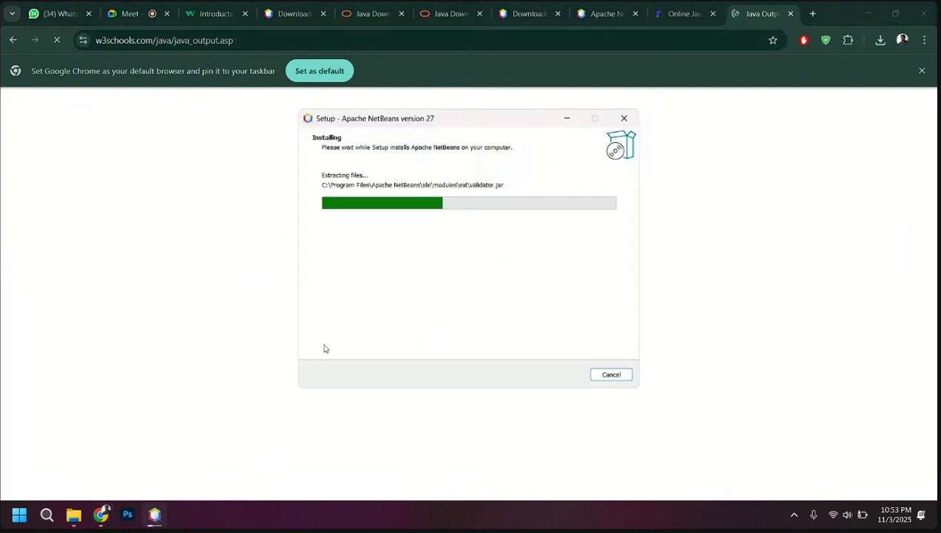
Bring Chrome forward, go back from the Java Output chapter to the W3Schools Java Tutorial page, and show its introduction
left_click(202, 326)
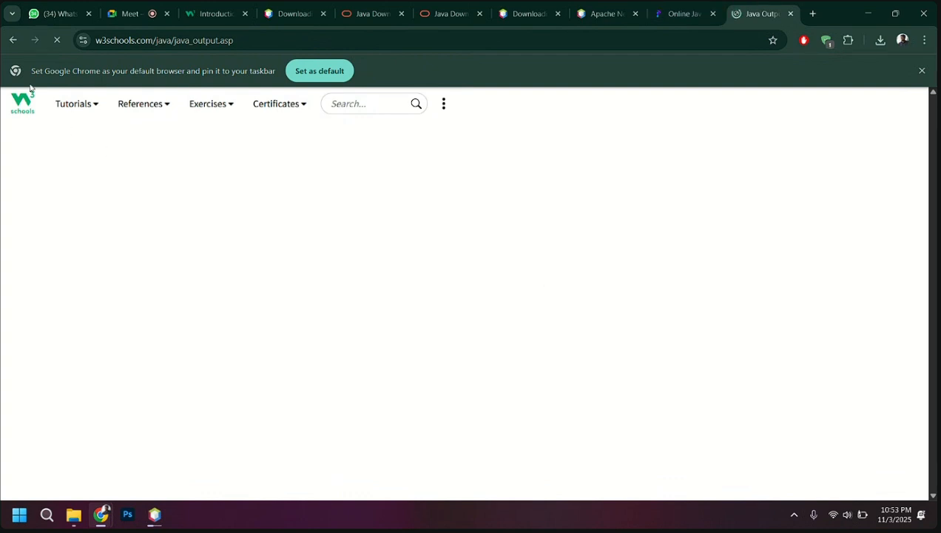
left_click(12, 41)
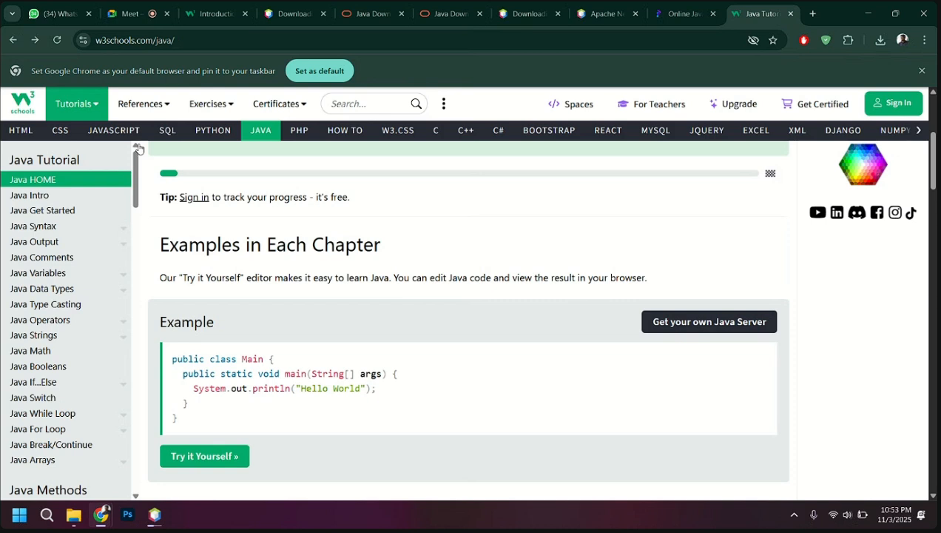
scroll(304, 295, "up", 4)
scroll(305, 296, "down", 2)
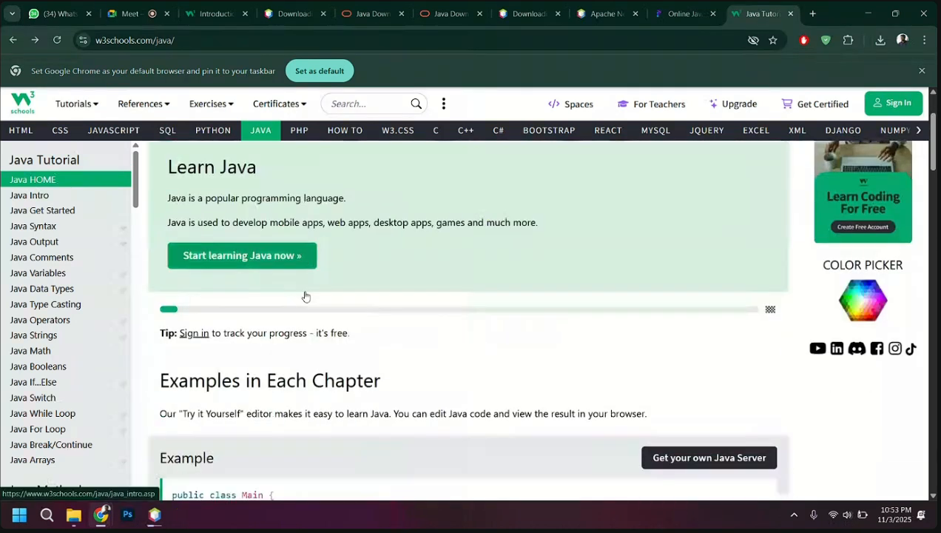
scroll(305, 296, "up", 2)
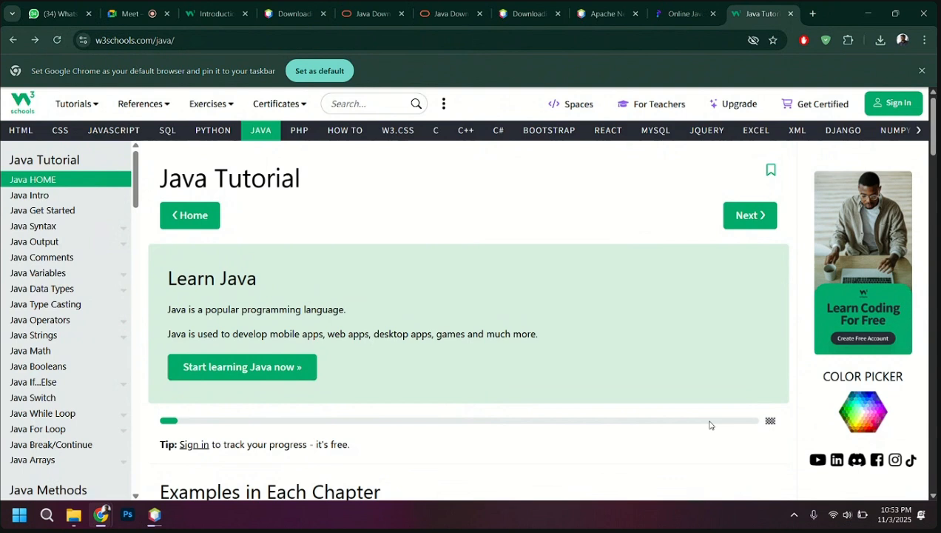
Examine the Hello World example, the reading recommendation and the Java Exercises section of the Java Tutorial page
scroll(708, 425, "down", 2)
scroll(488, 401, "down", 3)
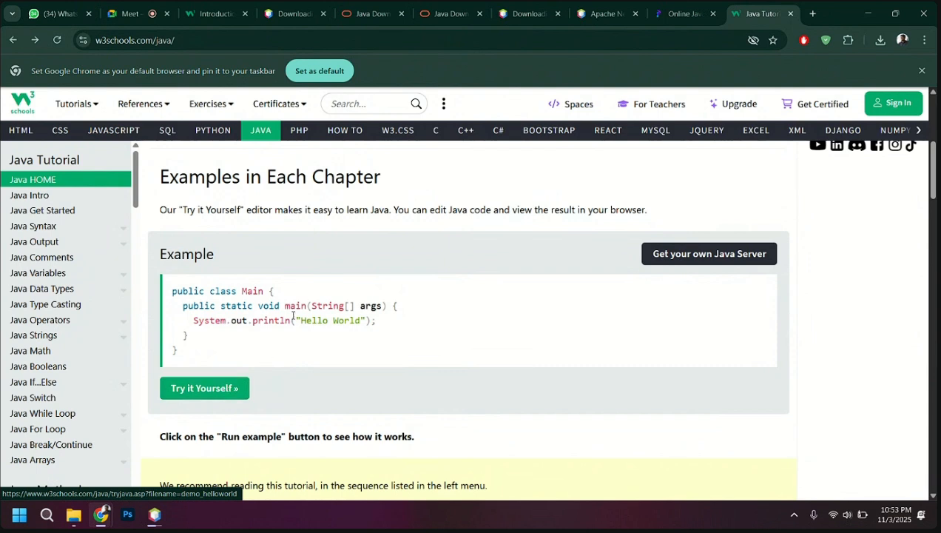
scroll(292, 314, "up", 5)
scroll(293, 315, "down", 3)
scroll(293, 315, "down", 3)
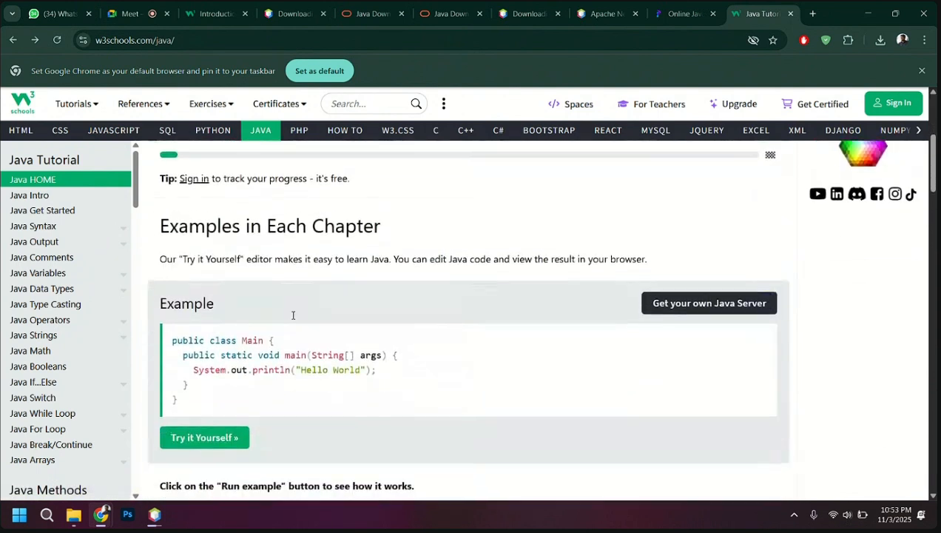
scroll(290, 315, "down", 1)
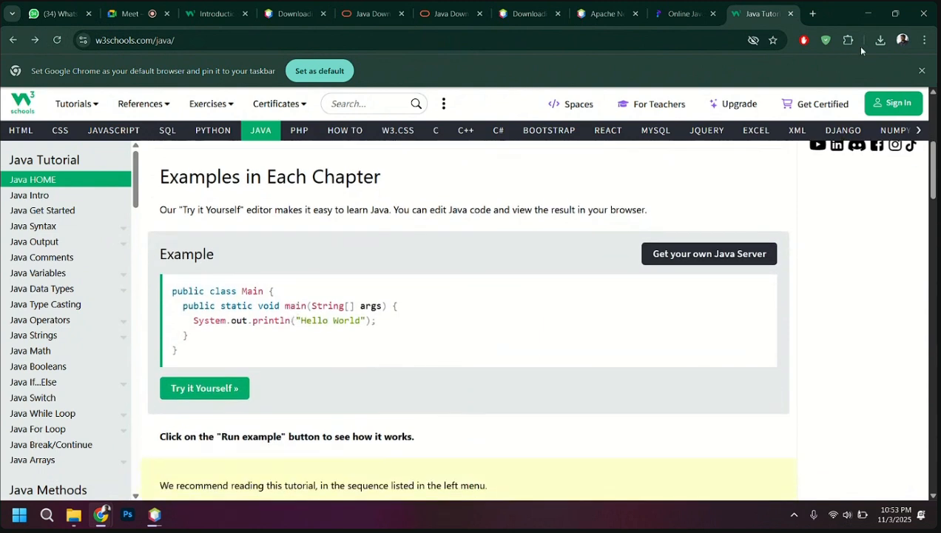
scroll(379, 330, "up", 1)
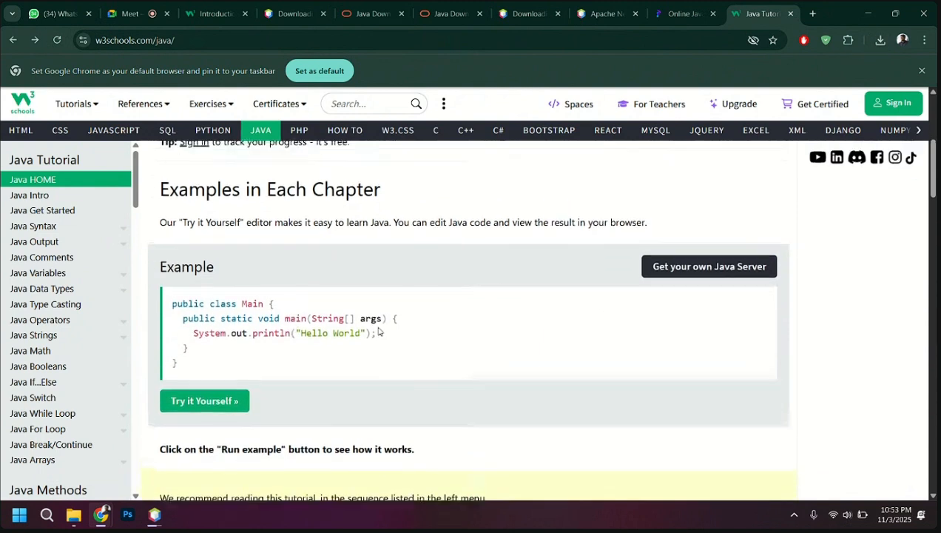
scroll(378, 331, "down", 6)
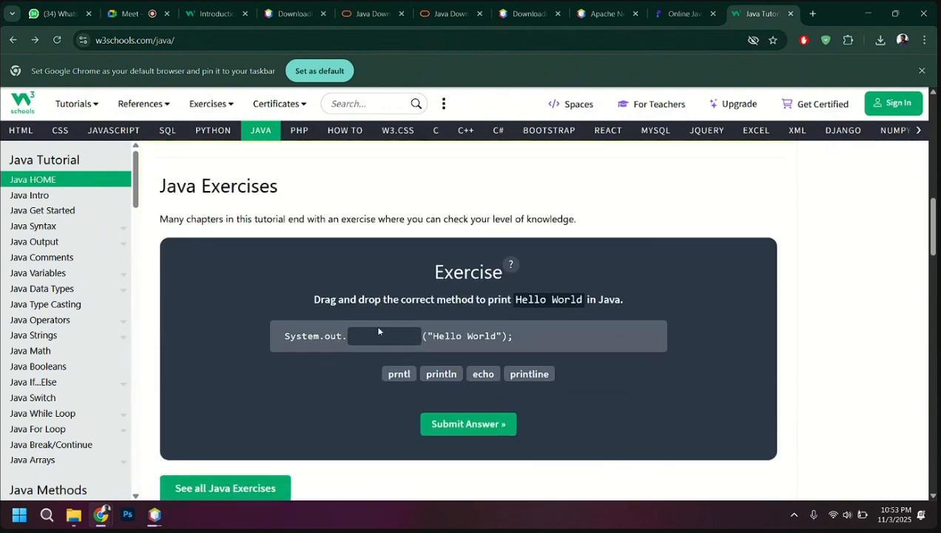
scroll(358, 331, "up", 8)
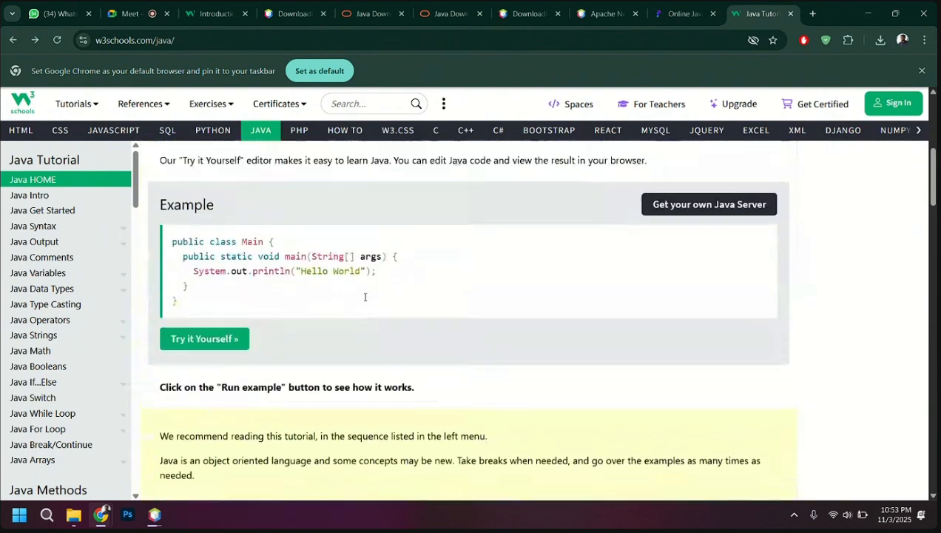
scroll(365, 299, "down", 6)
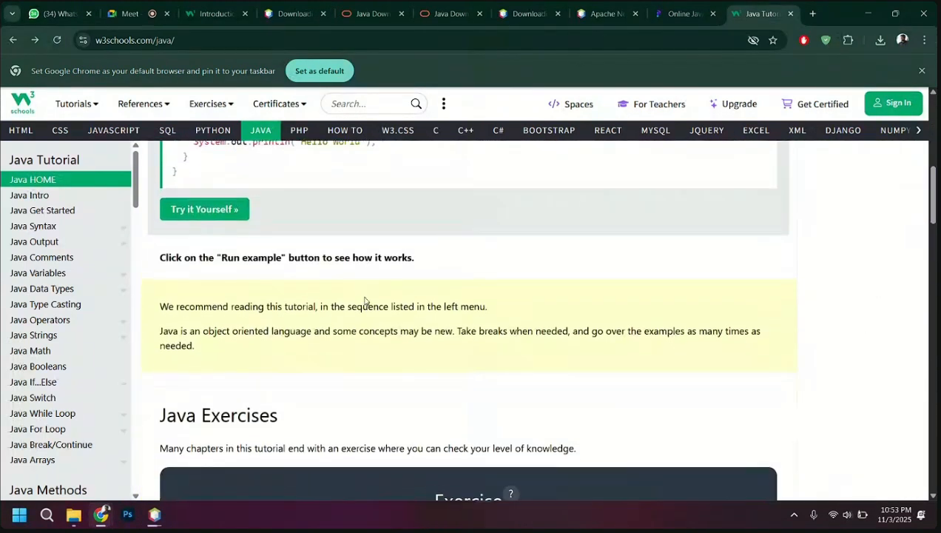
scroll(364, 300, "down", 3)
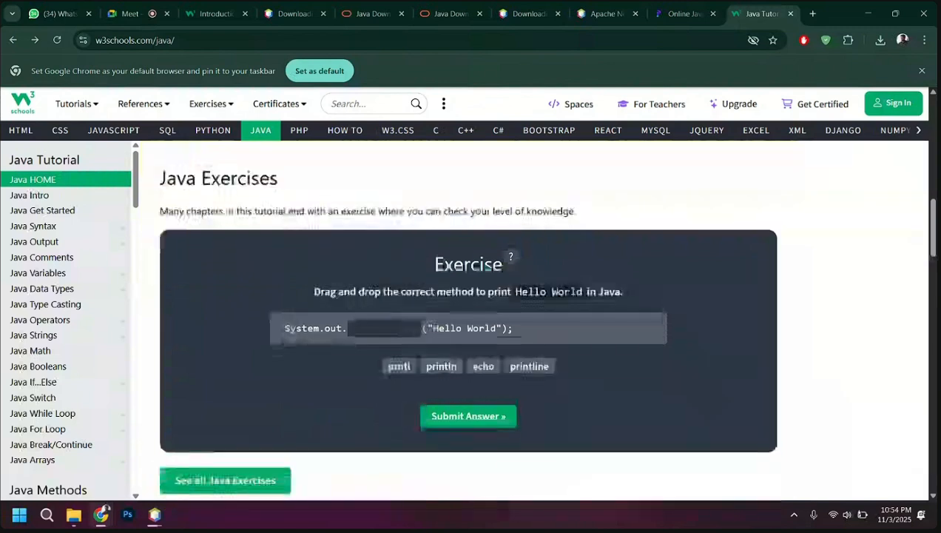
Submit echo as the answer to the Hello World exercise and return to the Java Tutorial tab
left_click_drag(423, 264, 511, 260)
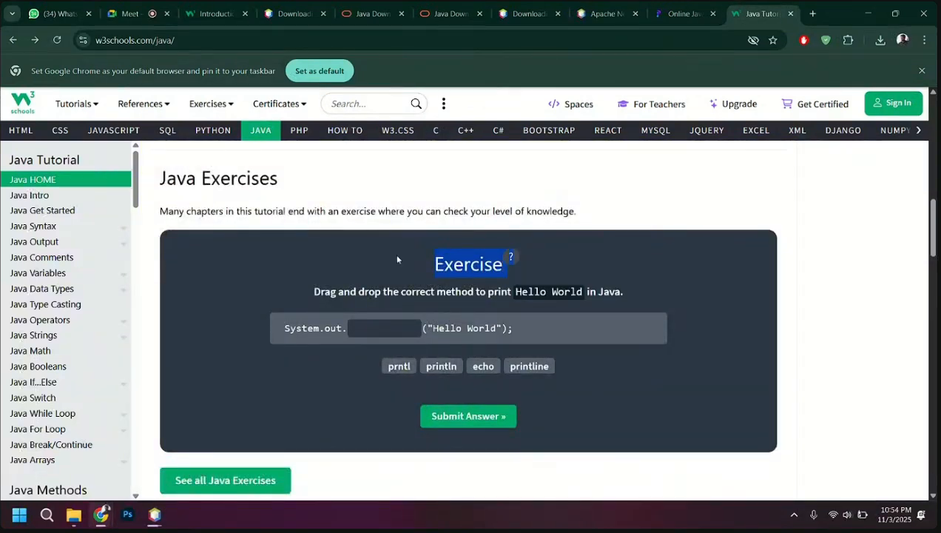
scroll(394, 253, "up", 1)
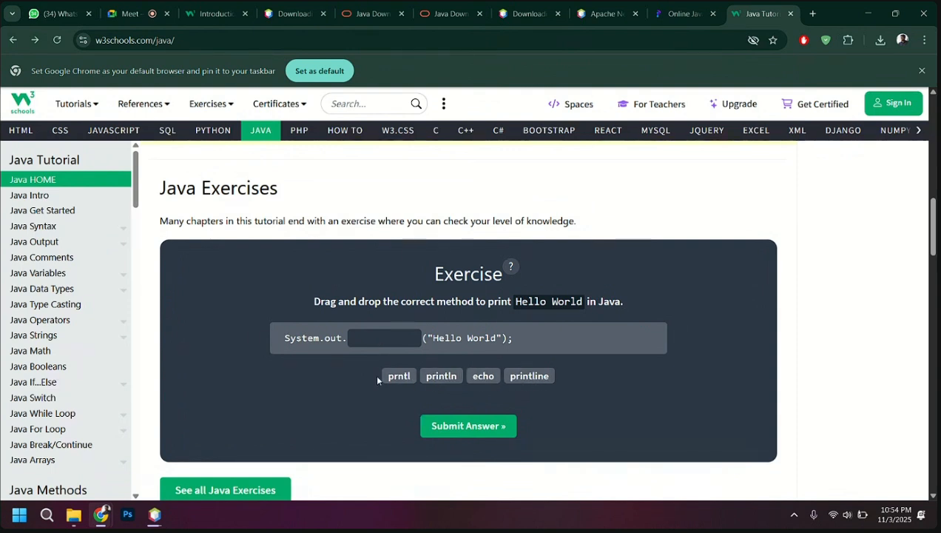
left_click(483, 376)
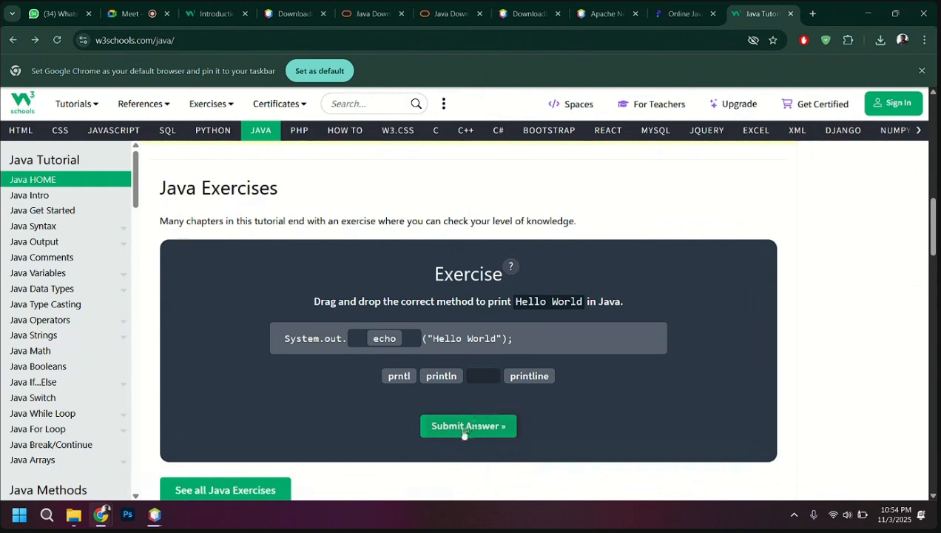
left_click(464, 427)
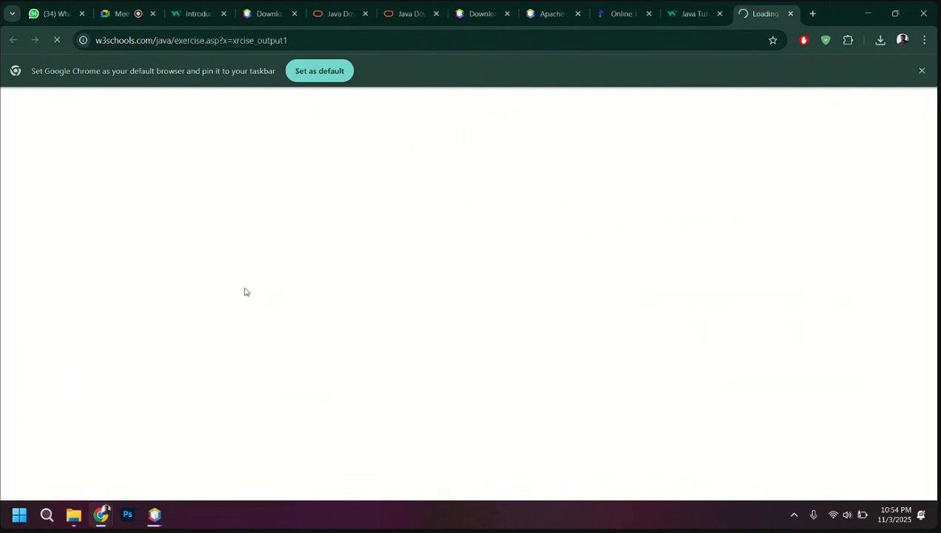
left_click(695, 10)
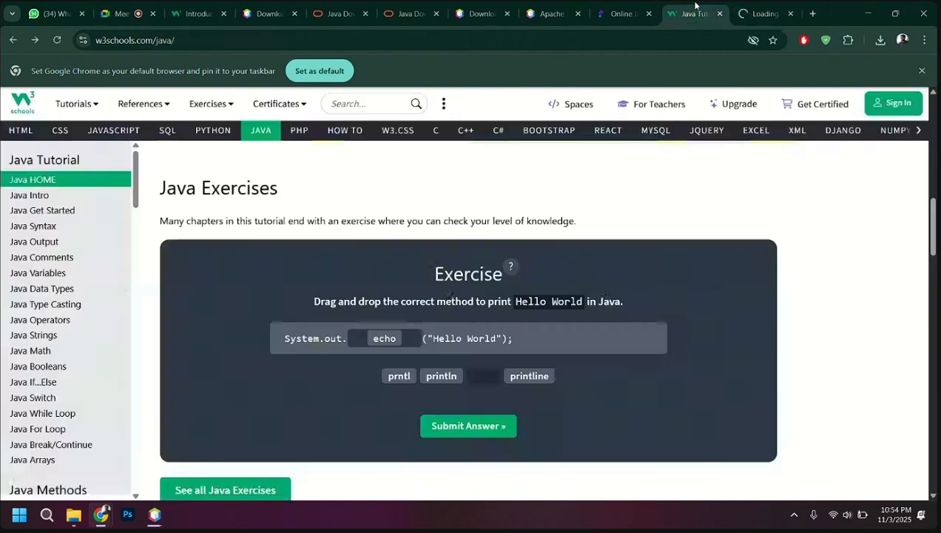
Look through the full list of Java chapters, from the basics to Java Examples, and revisit the example and exercise sections
scroll(382, 301, "down", 1)
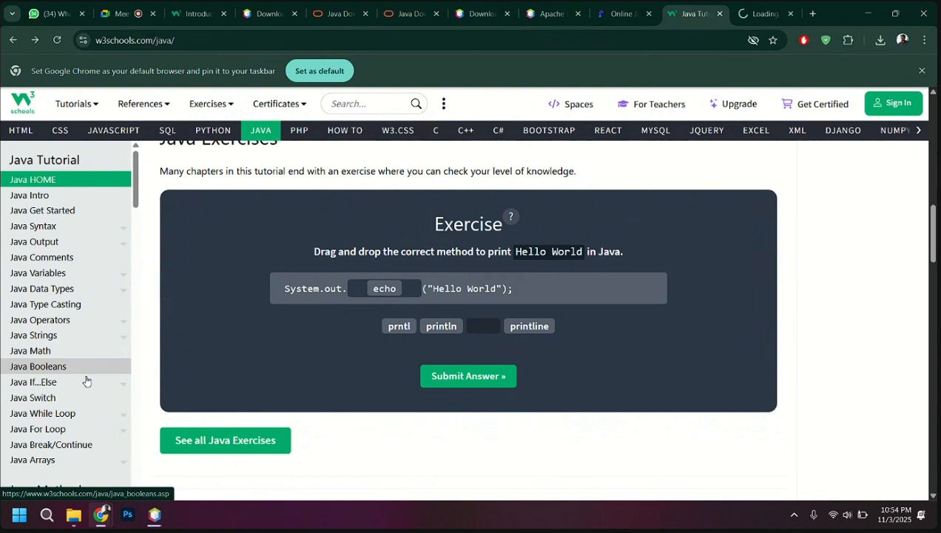
scroll(71, 435, "down", 1)
scroll(70, 435, "down", 10)
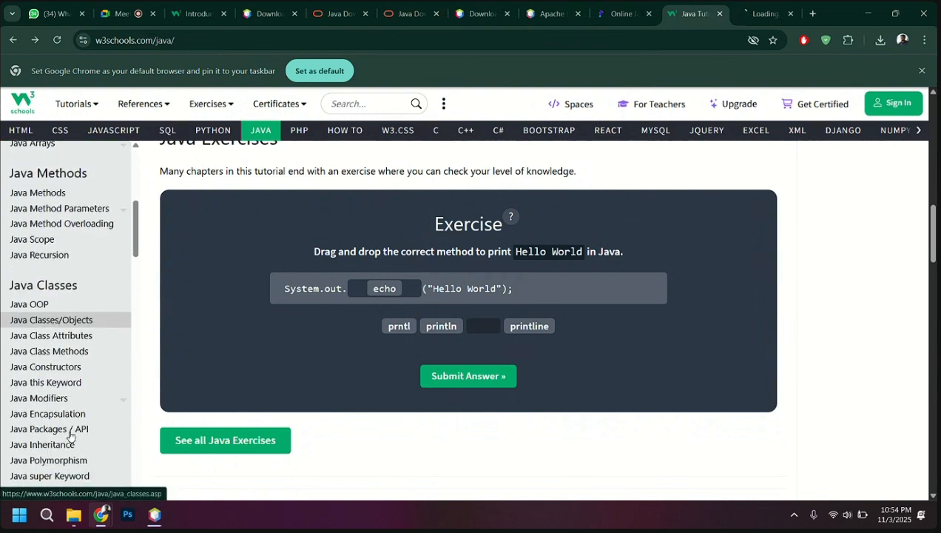
scroll(70, 435, "down", 10)
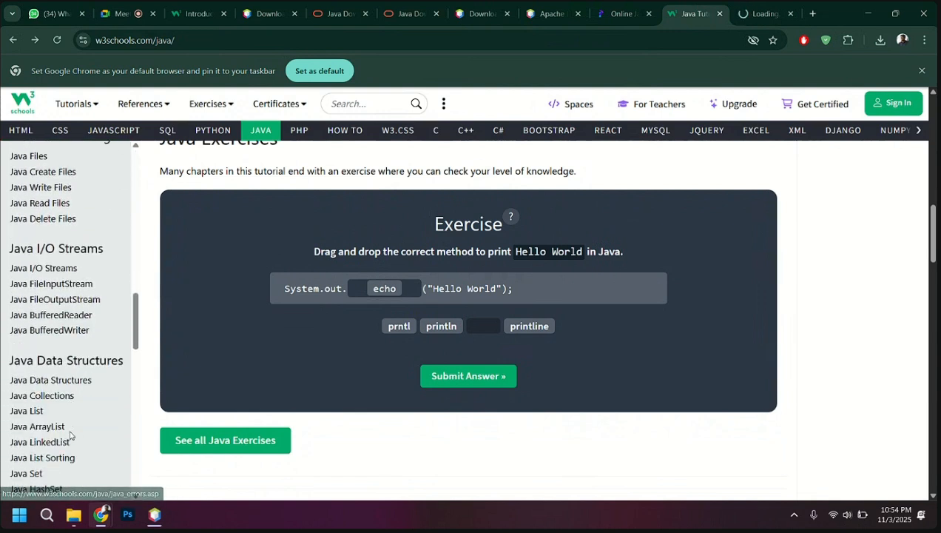
scroll(70, 432, "down", 7)
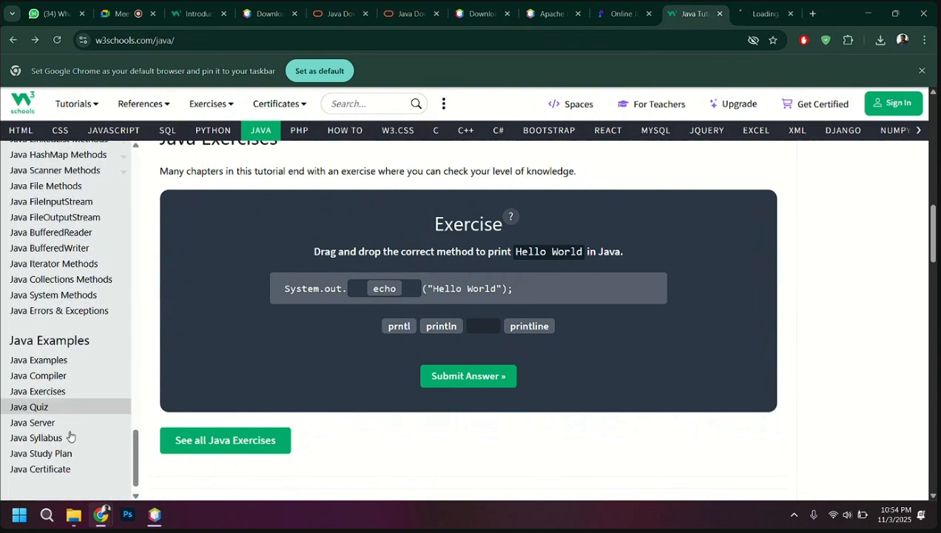
scroll(71, 436, "up", 11)
scroll(71, 435, "up", 20)
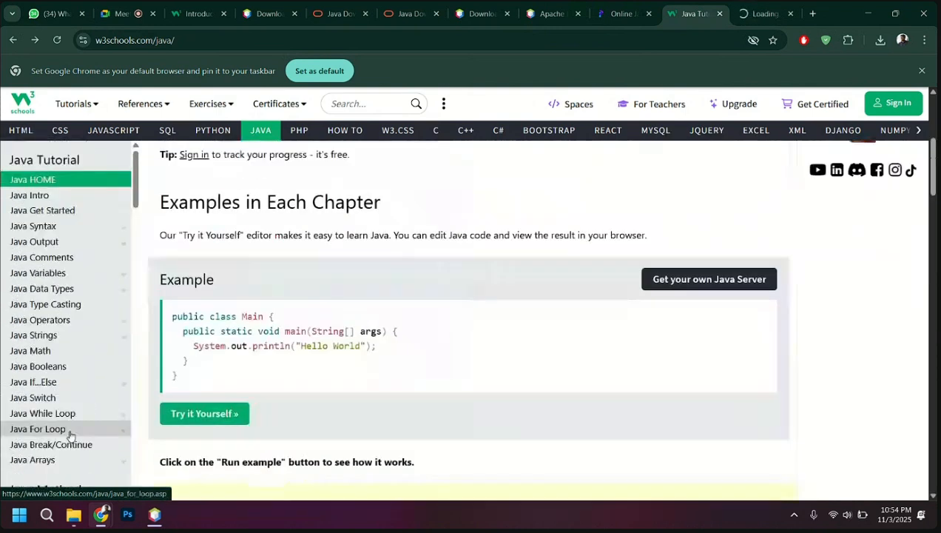
scroll(259, 361, "down", 2)
scroll(260, 361, "down", 5)
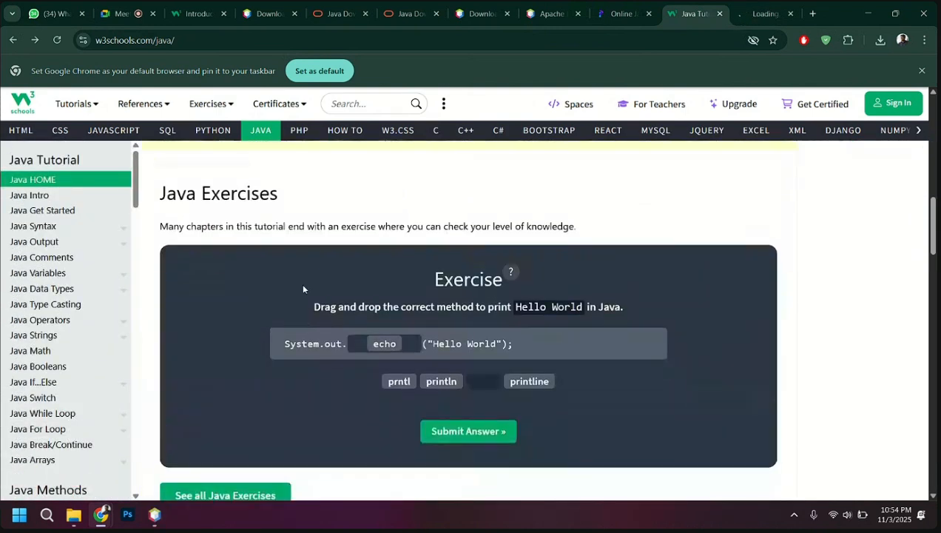
Switch to the Apache NetBeans setup and finish the wizard with the option to launch Apache NetBeans enabled
left_click(155, 515)
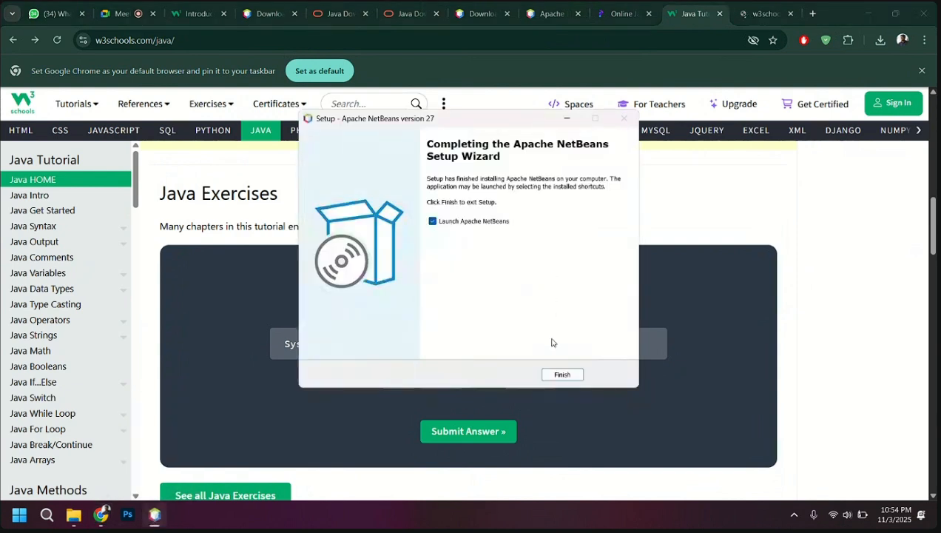
left_click(561, 374)
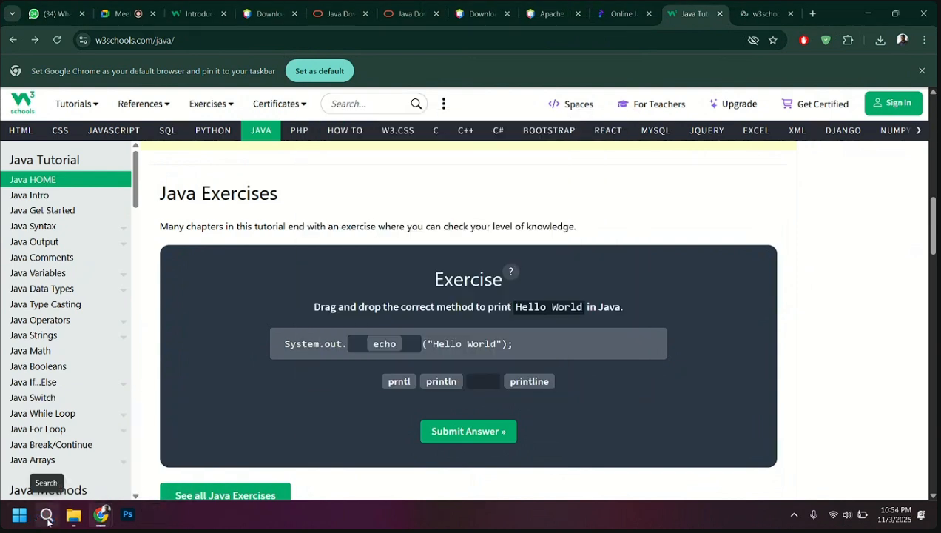
left_click(47, 515)
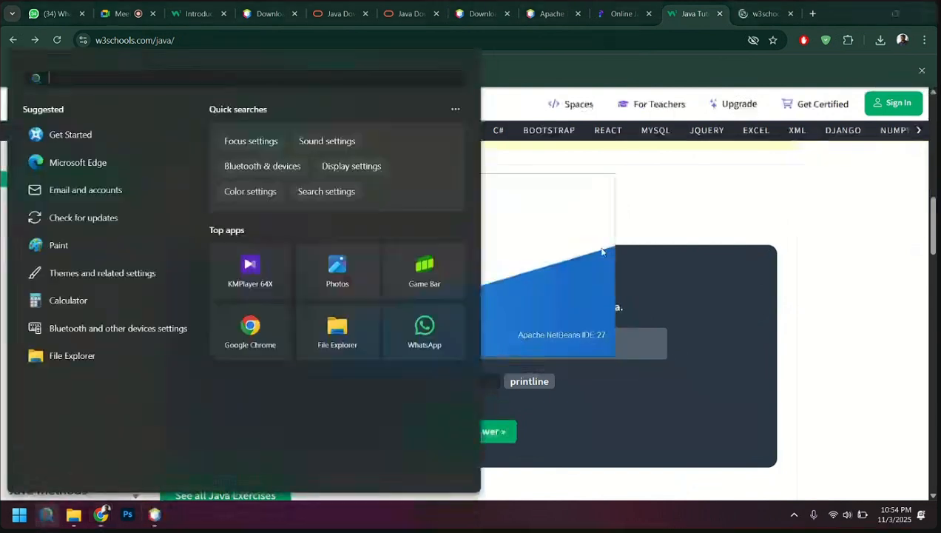
left_click(601, 251)
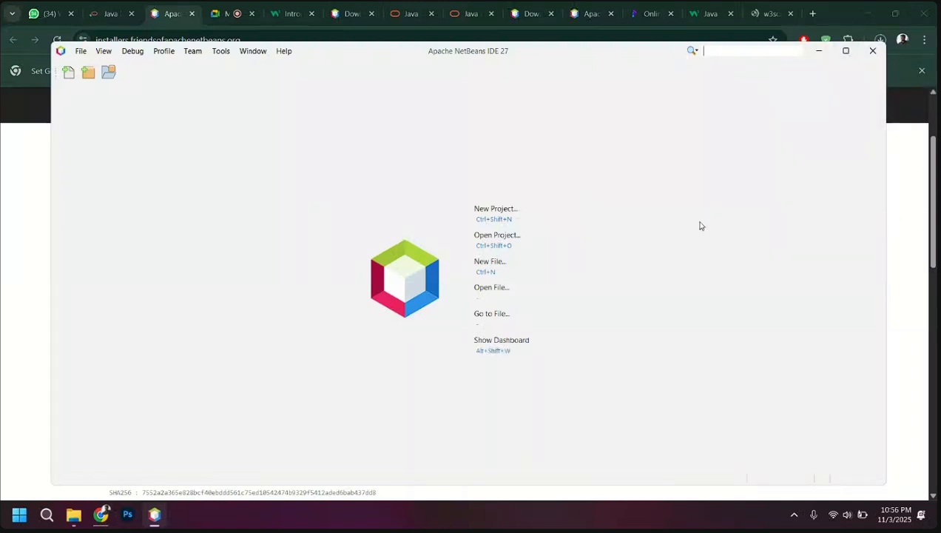
Maximize the Apache NetBeans IDE 27 window and look over its commands for creating and opening projects and files
left_click(847, 50)
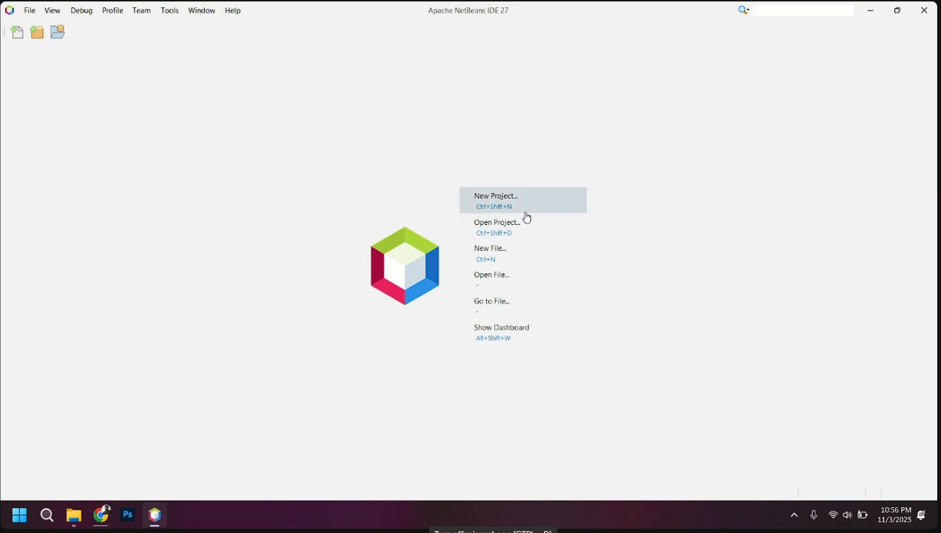
left_click(30, 10)
mouse_move(52, 11)
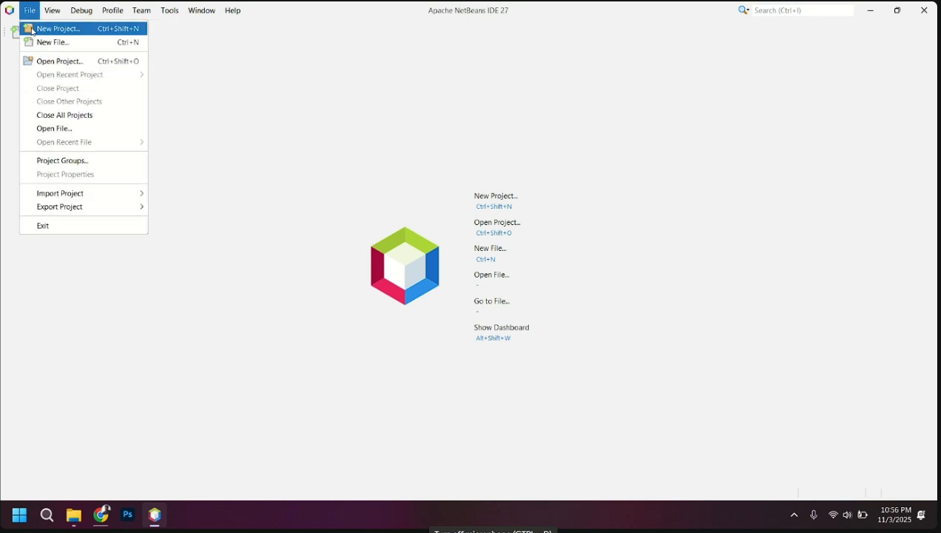
left_click(150, 272)
left_click(30, 13)
left_click(218, 86)
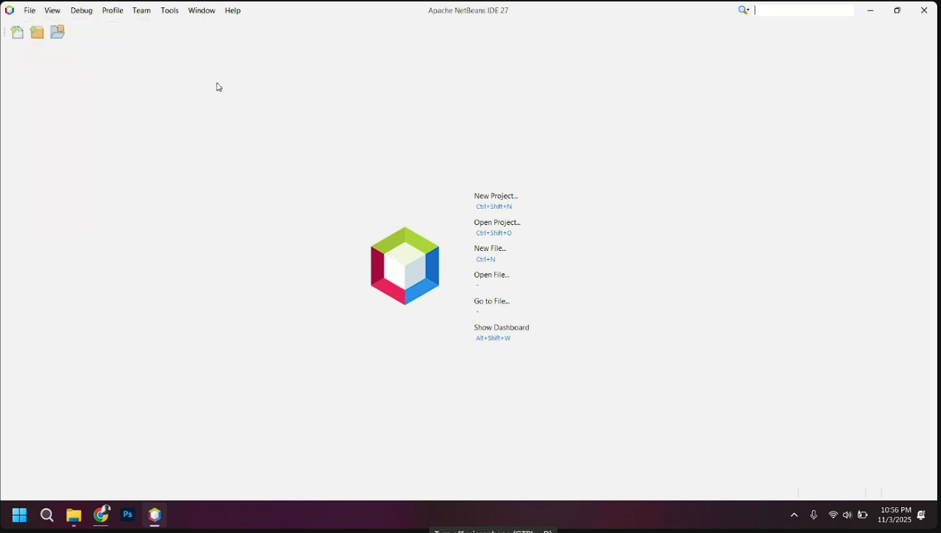
Create a Java with Maven project of type Java Application named test
left_click(36, 32)
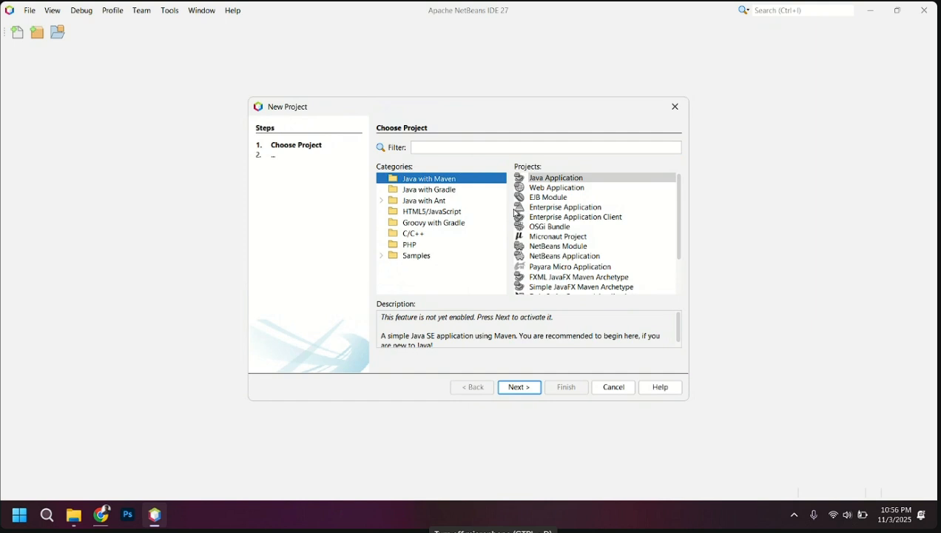
left_click(583, 181)
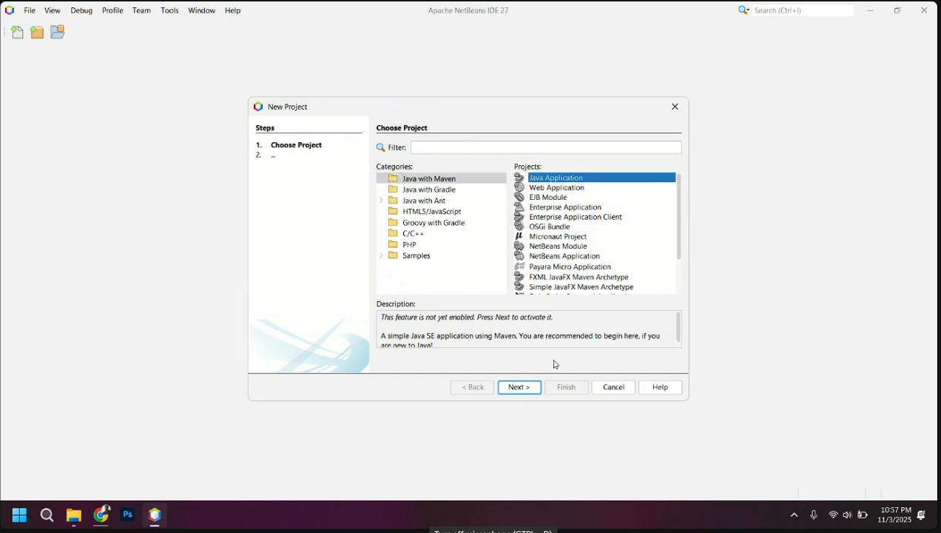
left_click(522, 386)
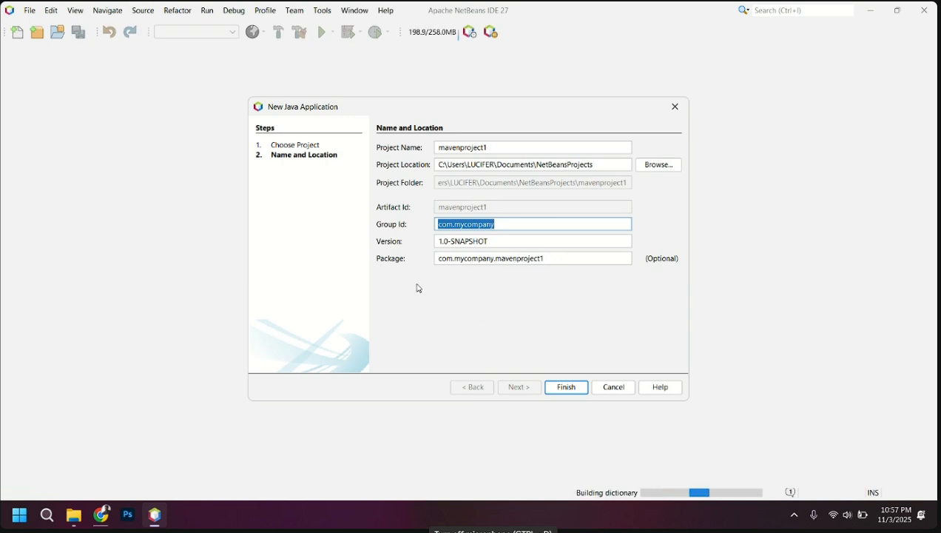
double_click(455, 147)
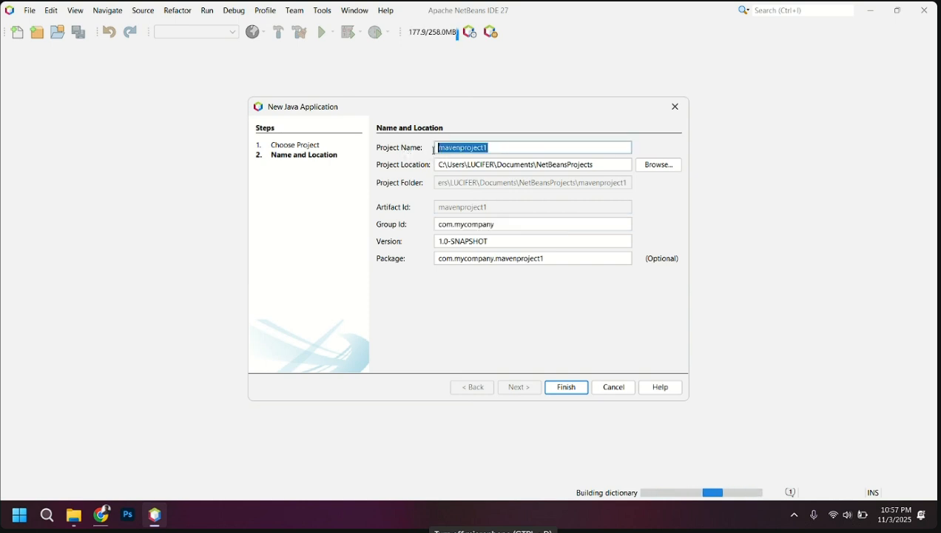
key("BackSpace")
type("t")
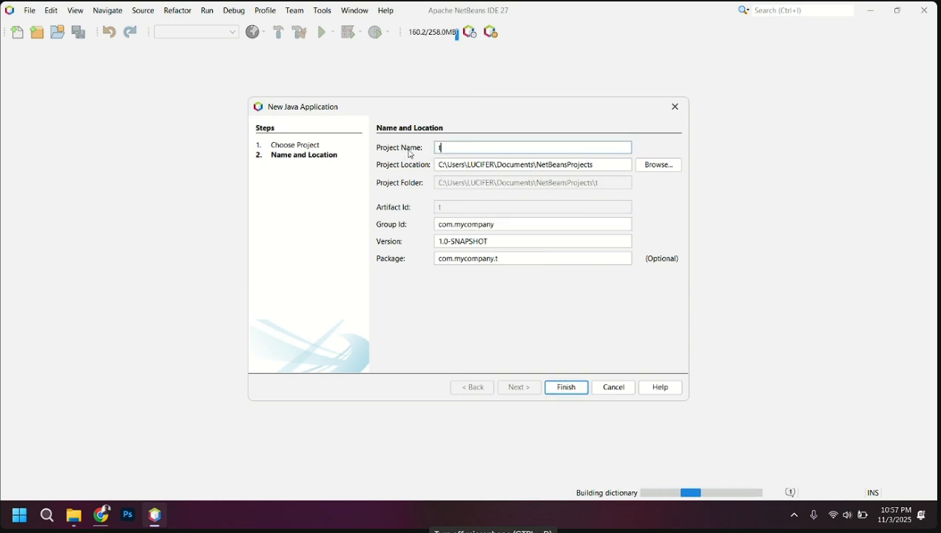
type("e")
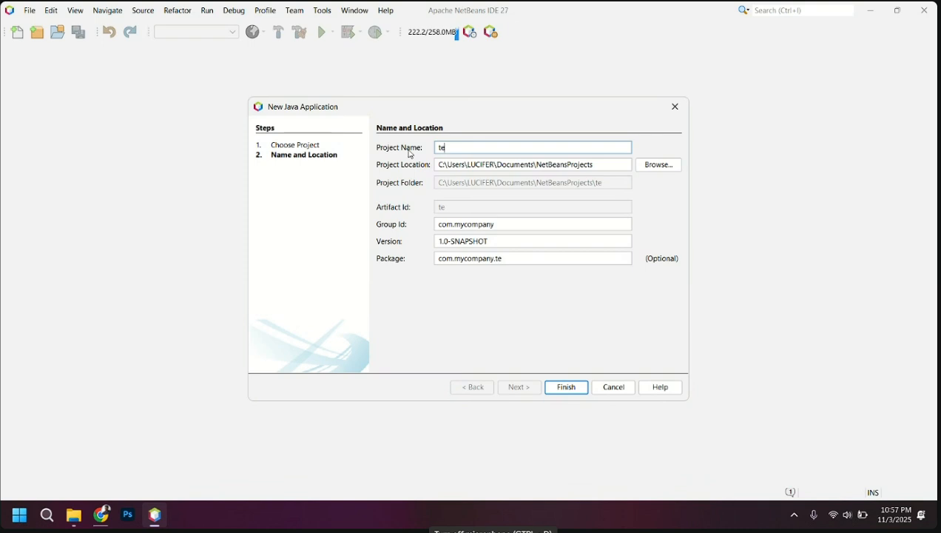
type("st")
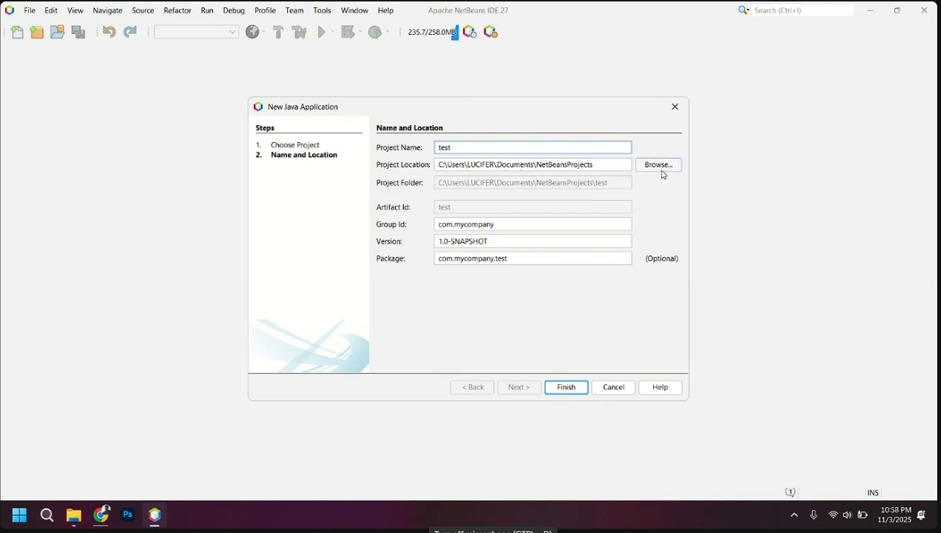
left_click(568, 388)
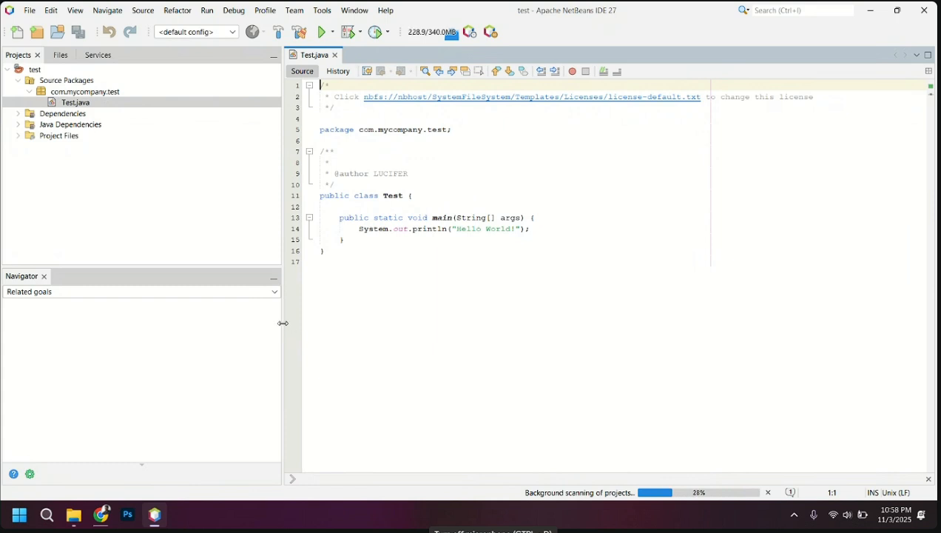
Narrow the Projects pane to give the code editor more room, and look over the file commands for creating projects
left_click_drag(282, 323, 152, 312)
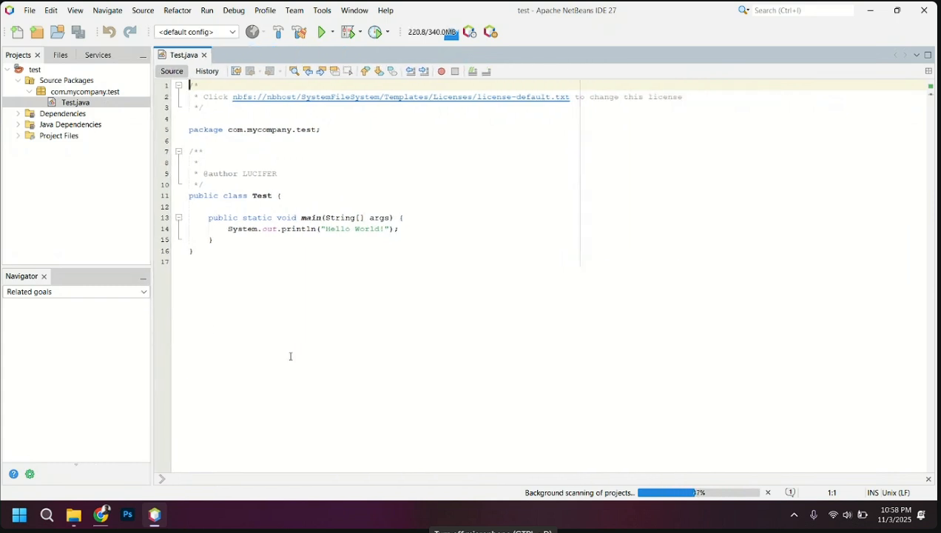
left_click(295, 358)
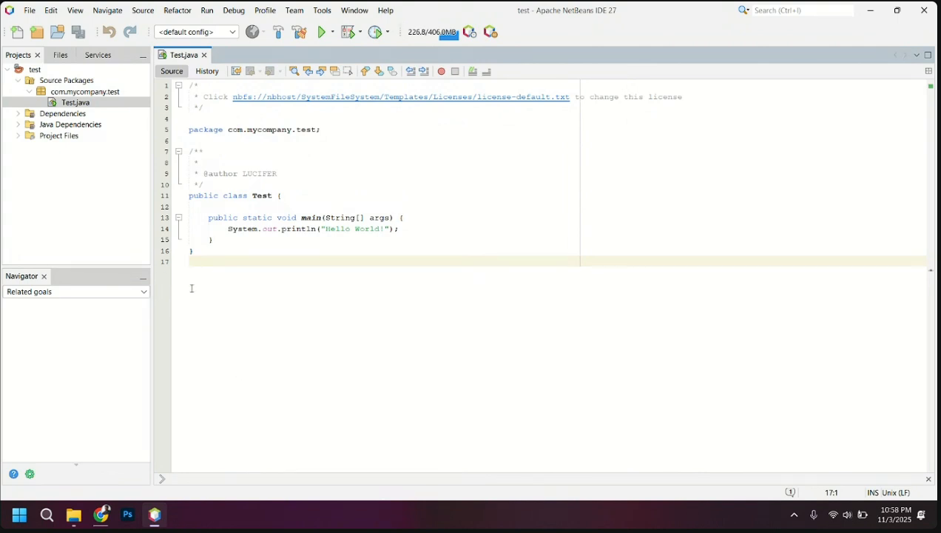
left_click(30, 10)
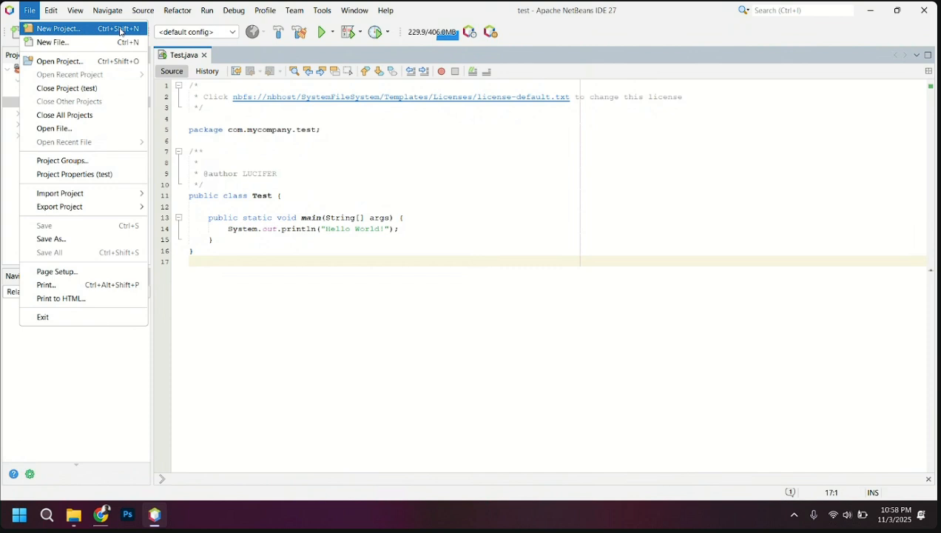
left_click(252, 258)
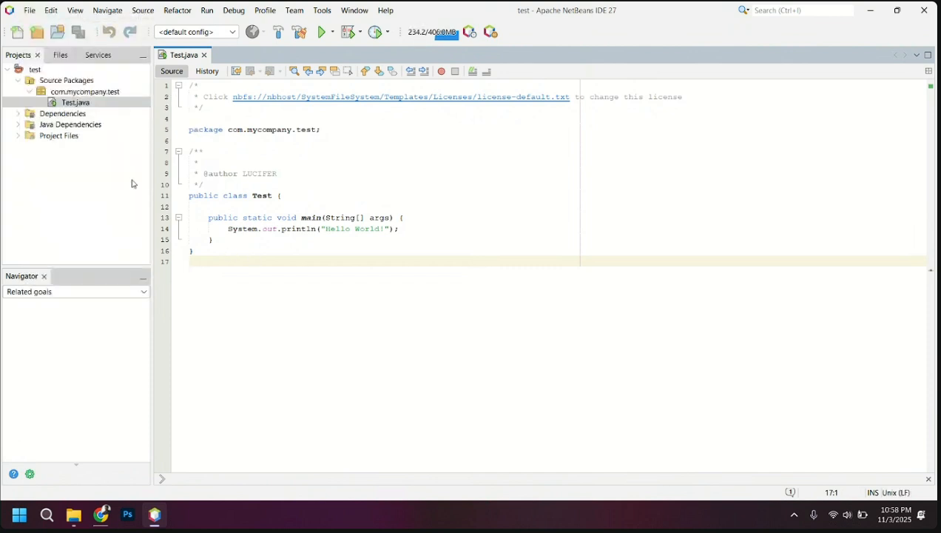
Create a second Java with Maven project of type Java Application named uist
left_click(39, 34)
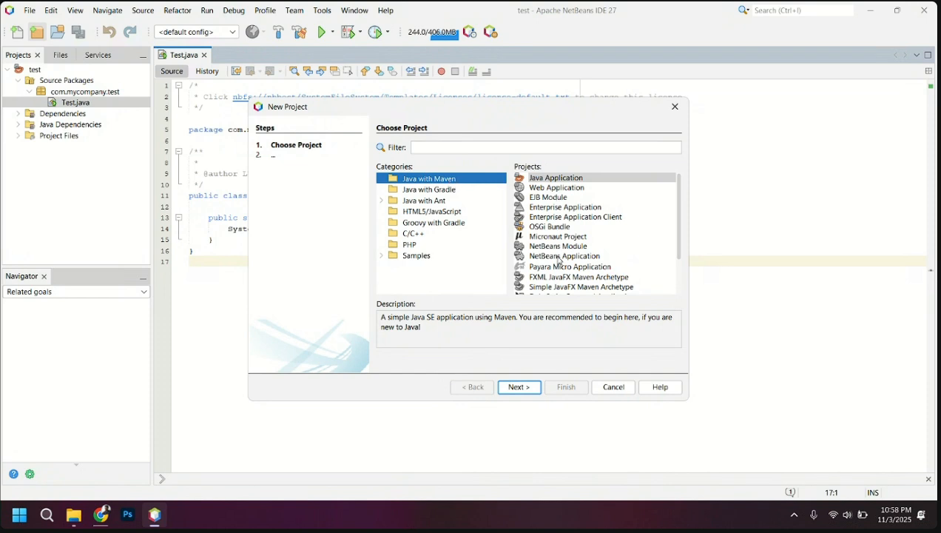
scroll(560, 261, "down", 3)
scroll(560, 252, "up", 3)
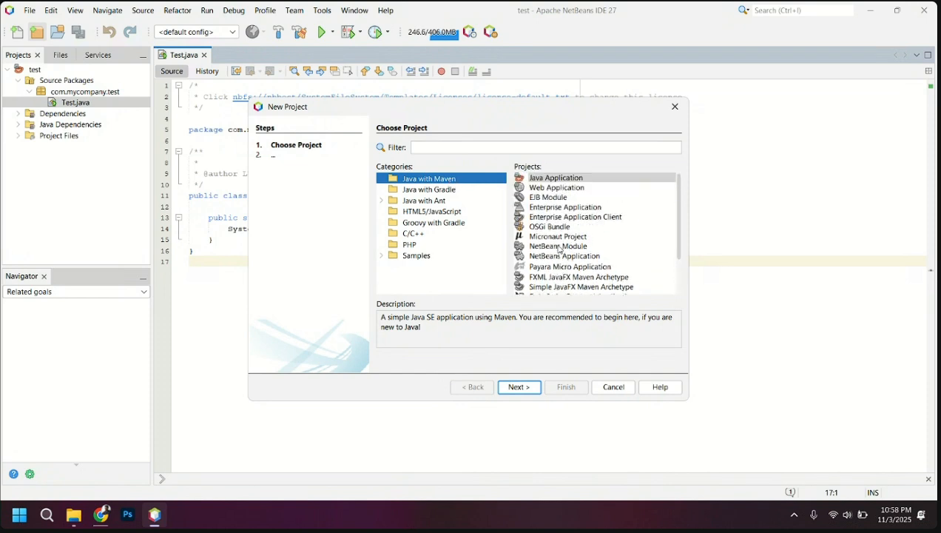
left_click(562, 180)
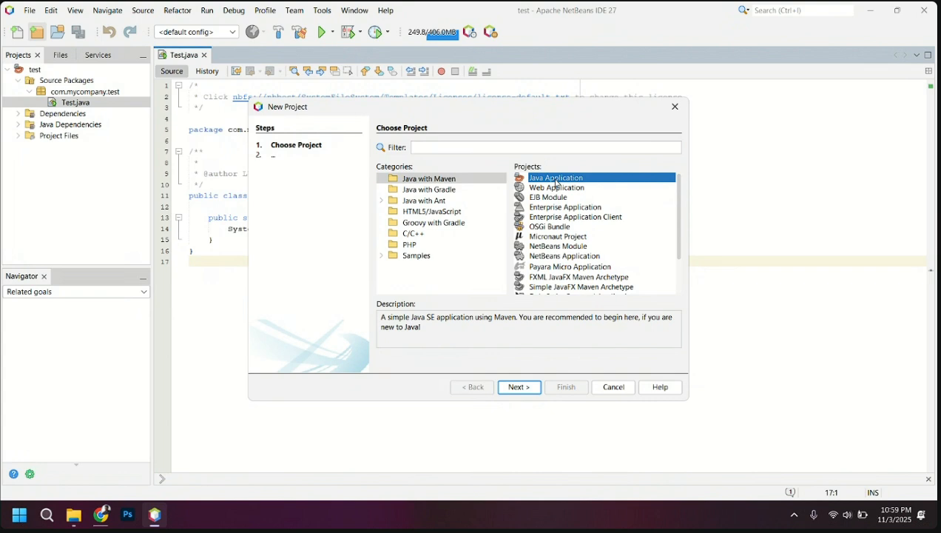
left_click(519, 389)
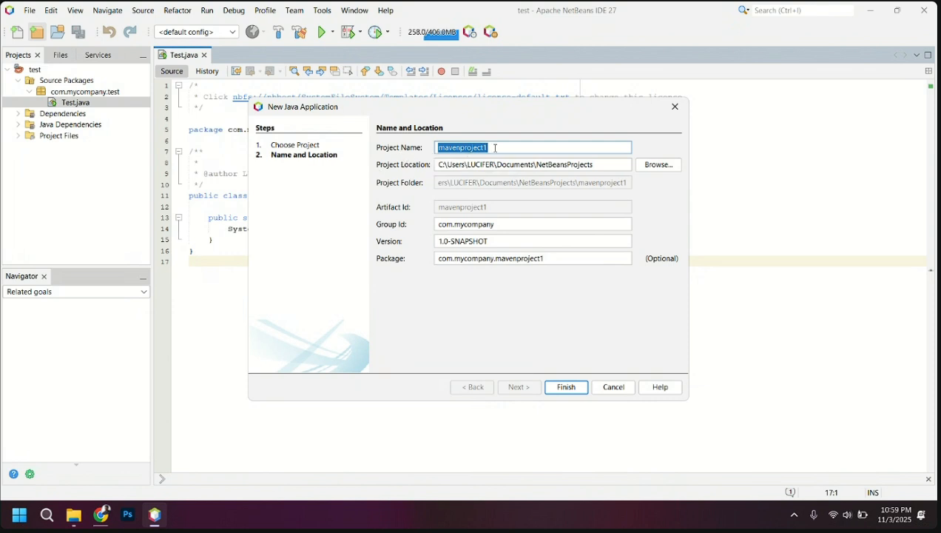
key("BackSpace")
type("uist")
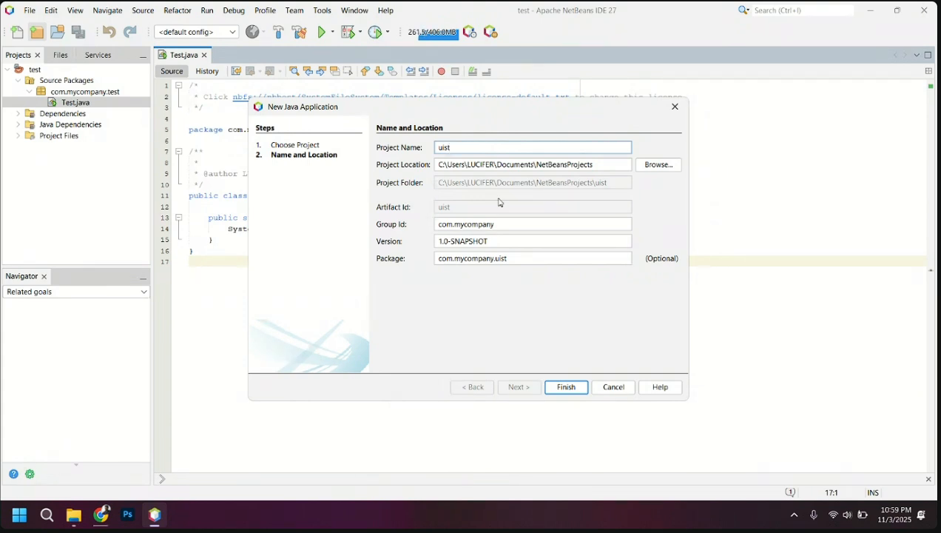
left_click(562, 390)
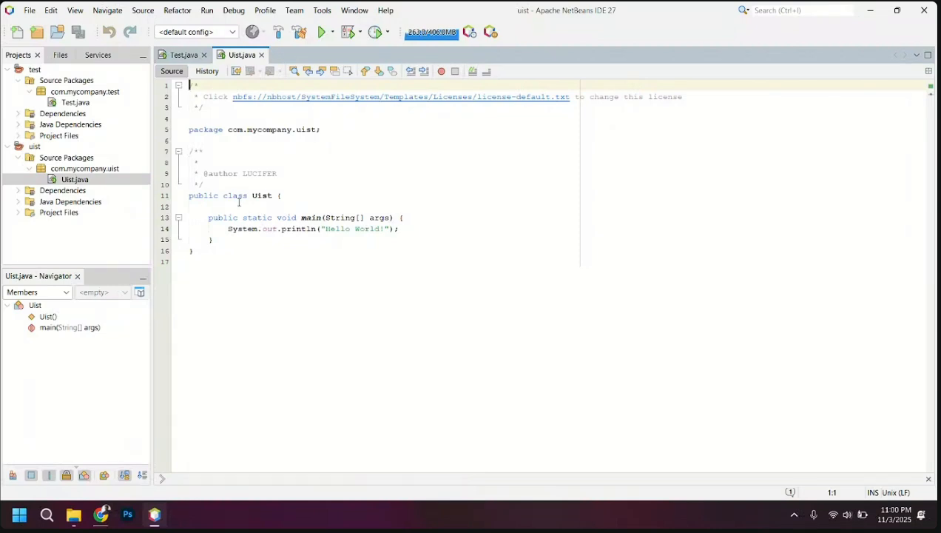
Examine Uist.java in the uist project, including its class declaration, main method and print statement
left_click(254, 236)
mouse_move(254, 237)
left_mouse_down()
mouse_move(254, 151)
mouse_move(267, 242)
left_mouse_up()
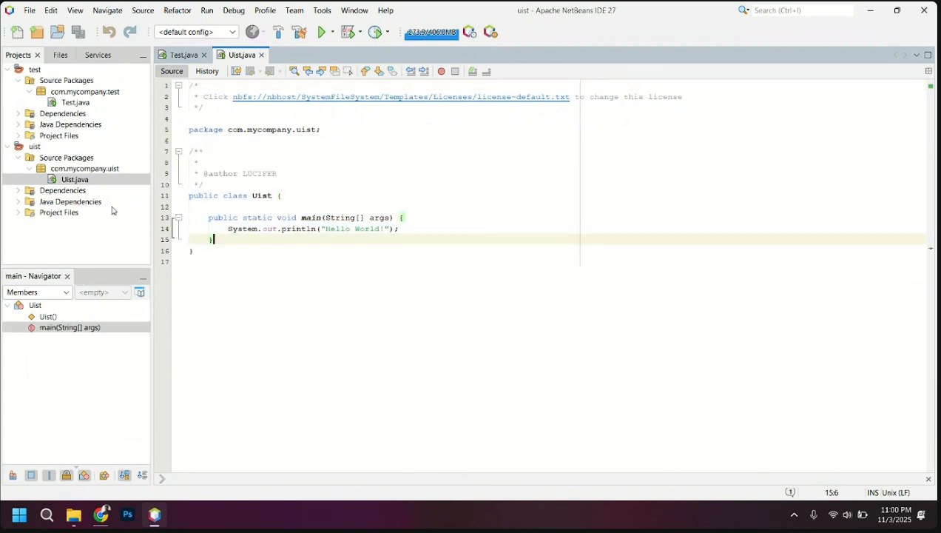
left_click(73, 179)
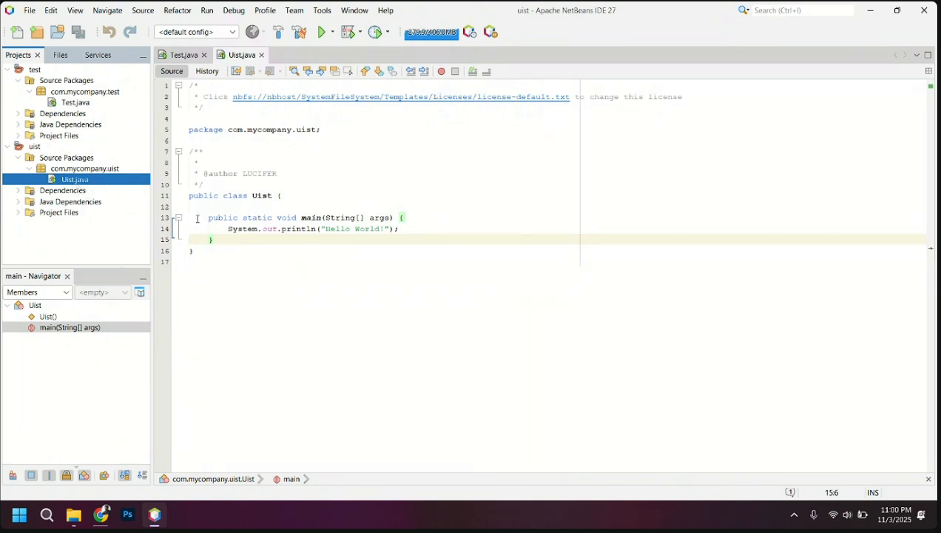
left_click_drag(222, 195, 273, 195)
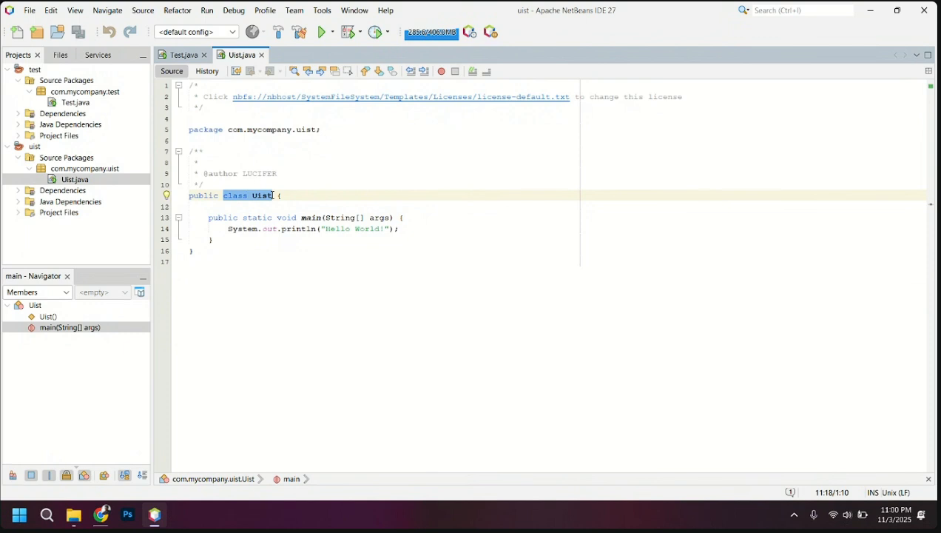
left_click(272, 195)
left_click(268, 239)
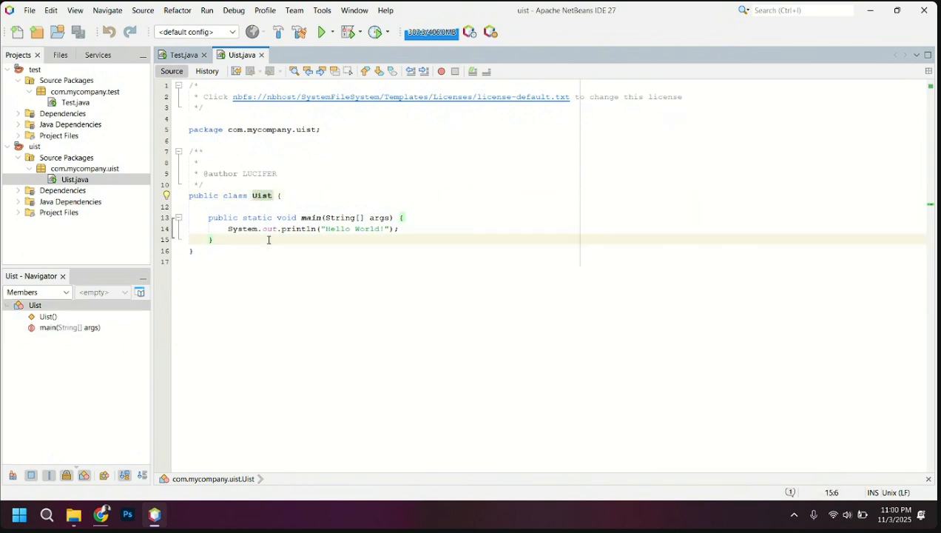
left_click(263, 228)
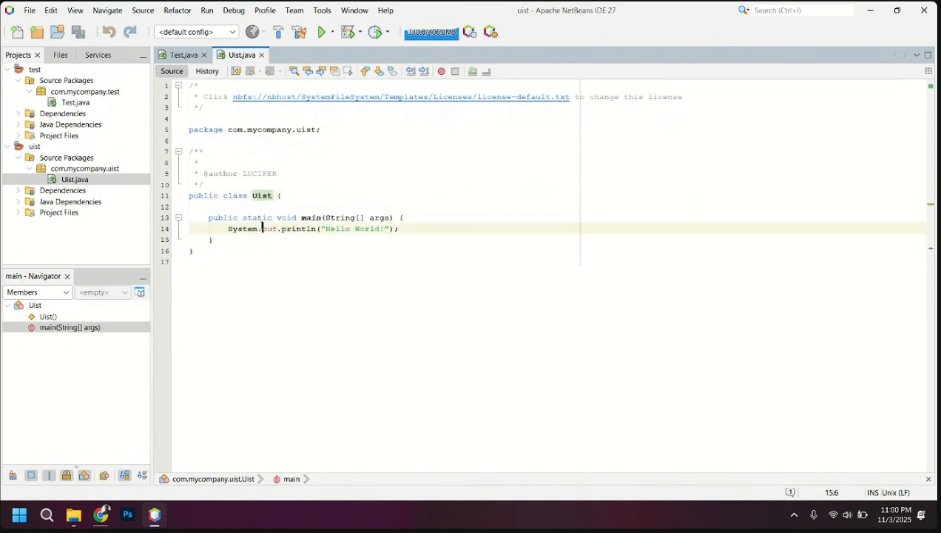
left_click(303, 234)
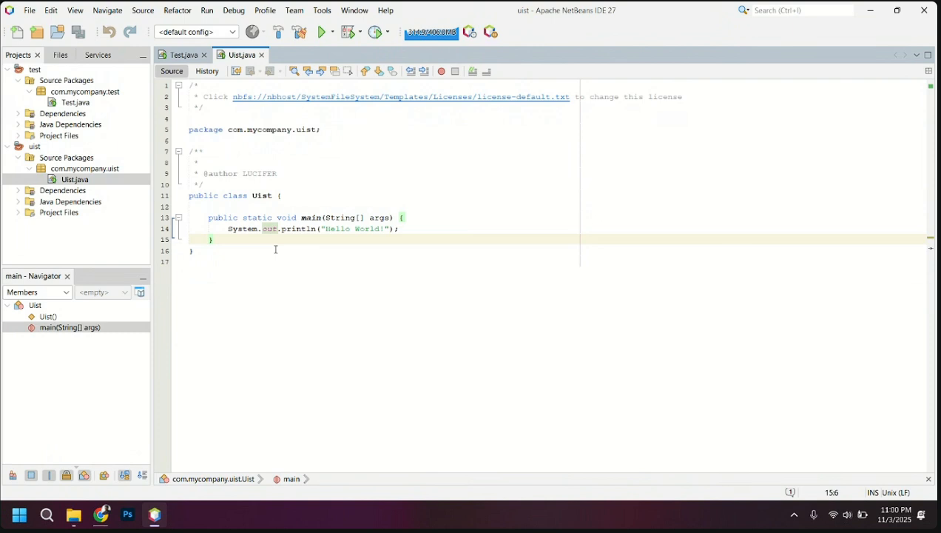
Run the uist project and examine the printed text and build status in the output
left_click(209, 13)
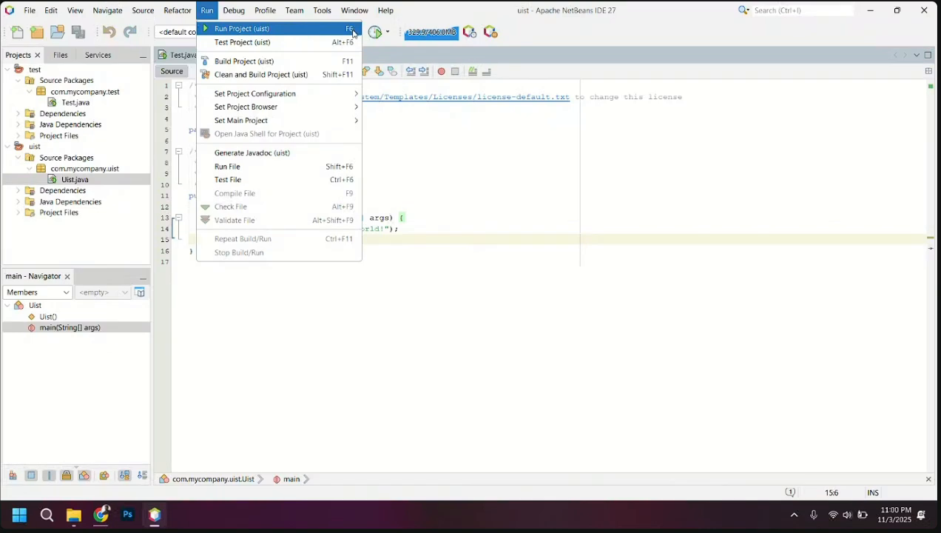
left_click(250, 31)
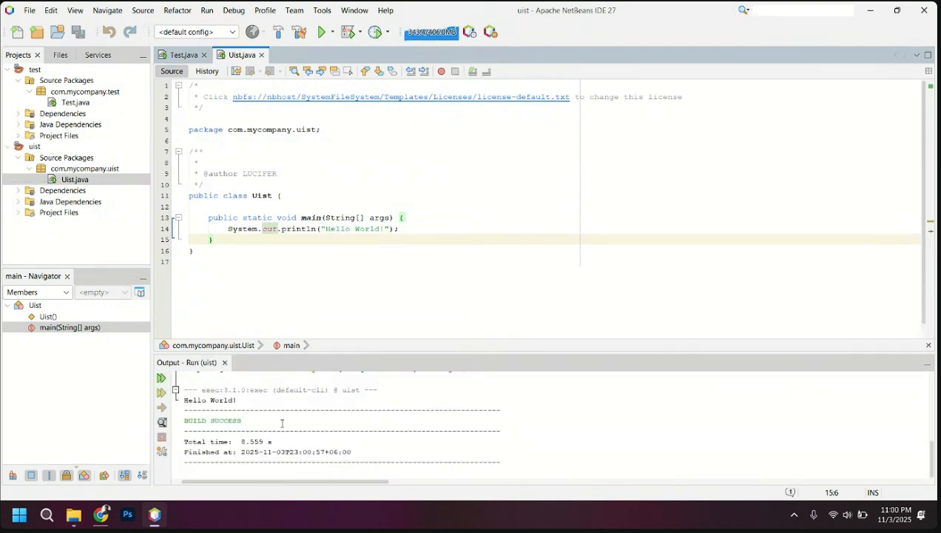
left_click_drag(184, 399, 185, 419)
left_click(242, 420)
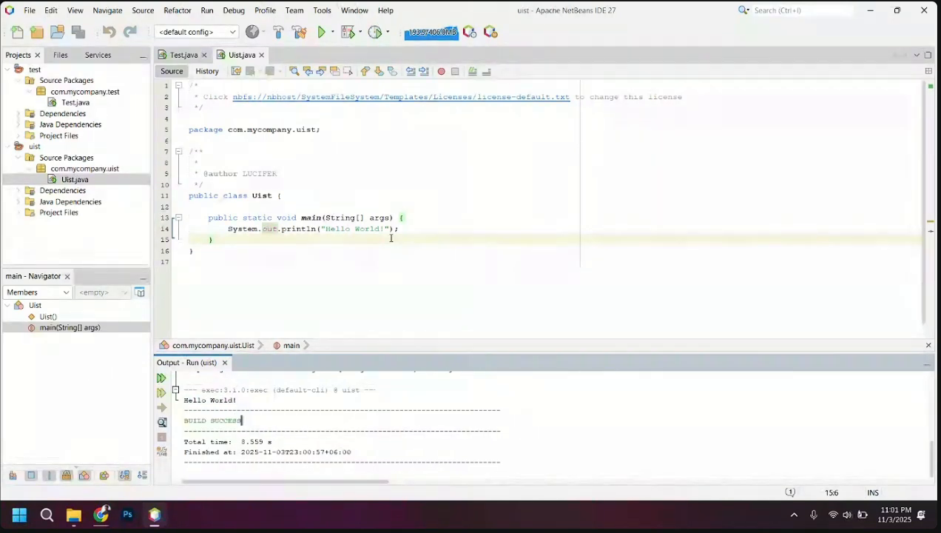
Replace the text printed by System.out.println in Uist.java with Hello
left_click_drag(382, 228, 326, 228)
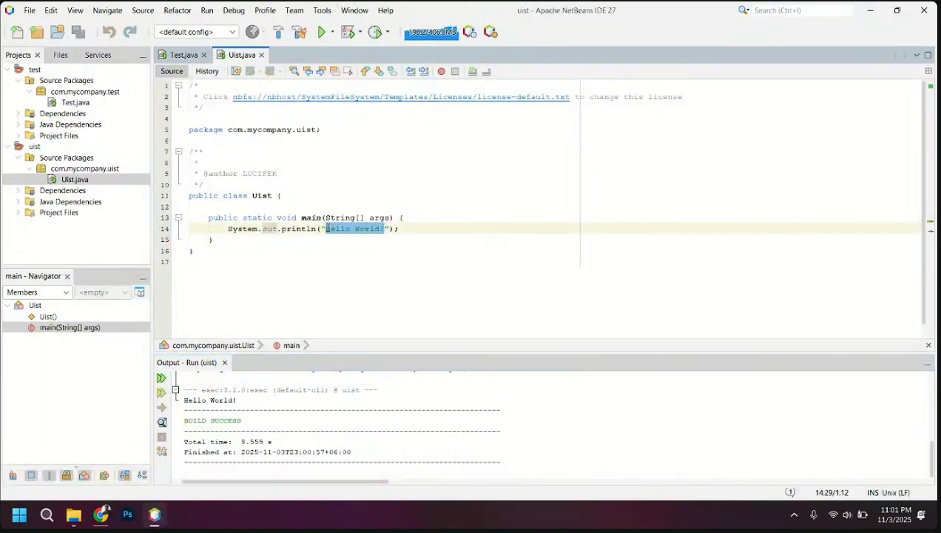
key("BackSpace")
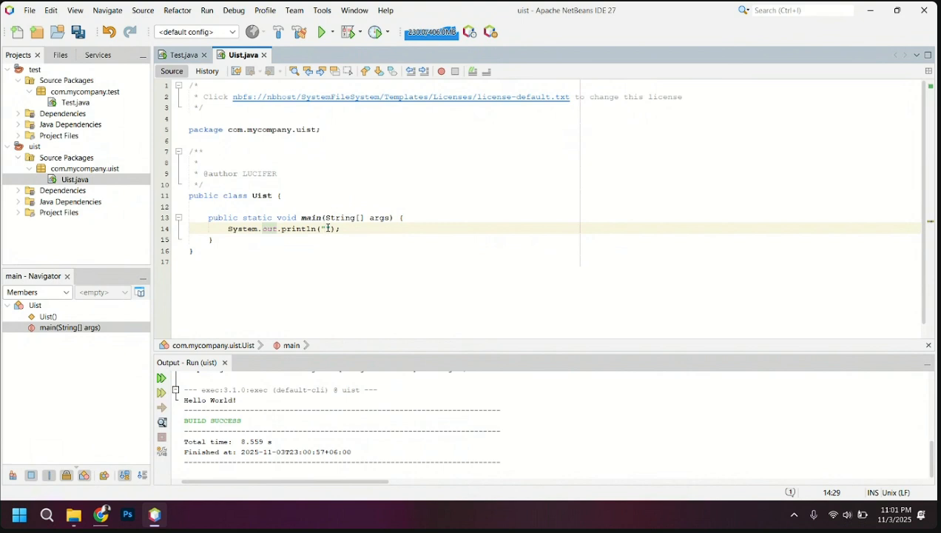
type("Hello")
Run the uist project again with the edited print statement and check the printed text in the output
left_click(207, 10)
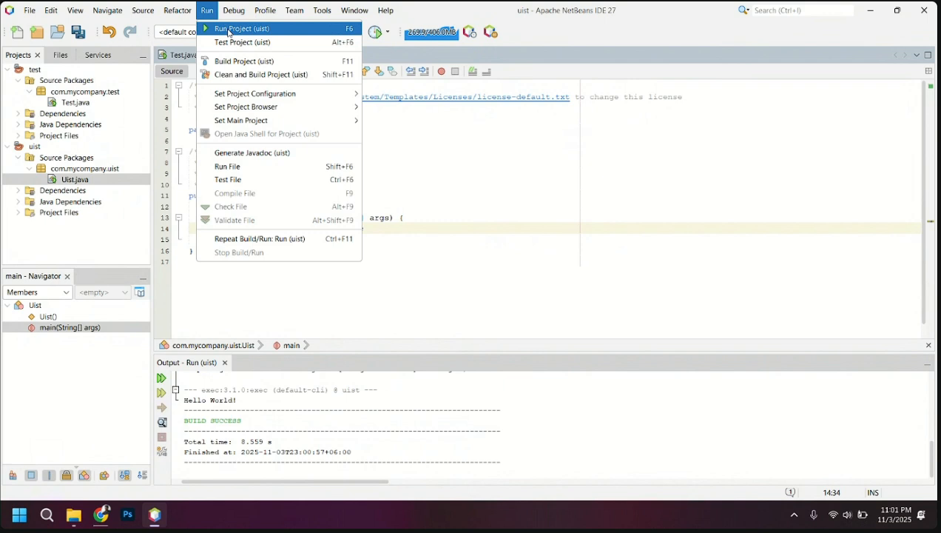
left_click(228, 29)
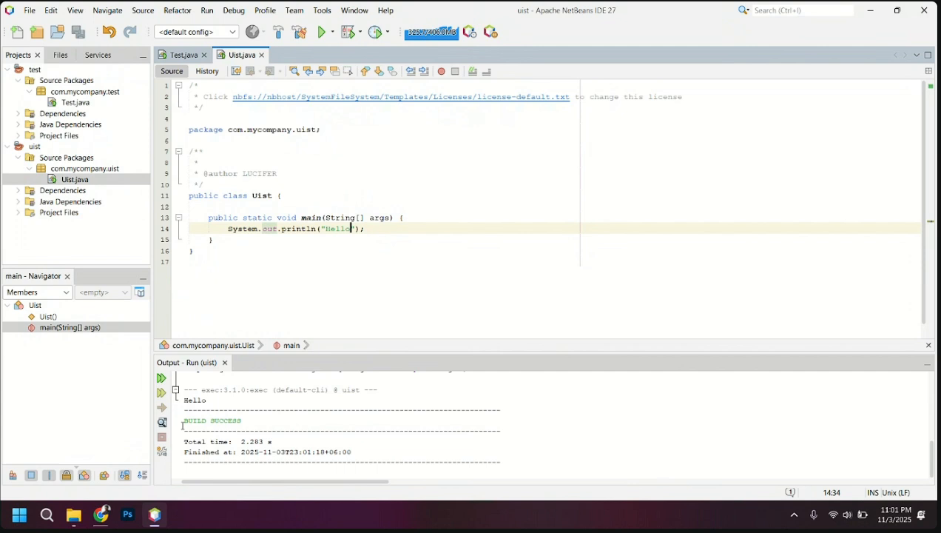
left_click_drag(210, 400, 182, 400)
left_click(264, 411)
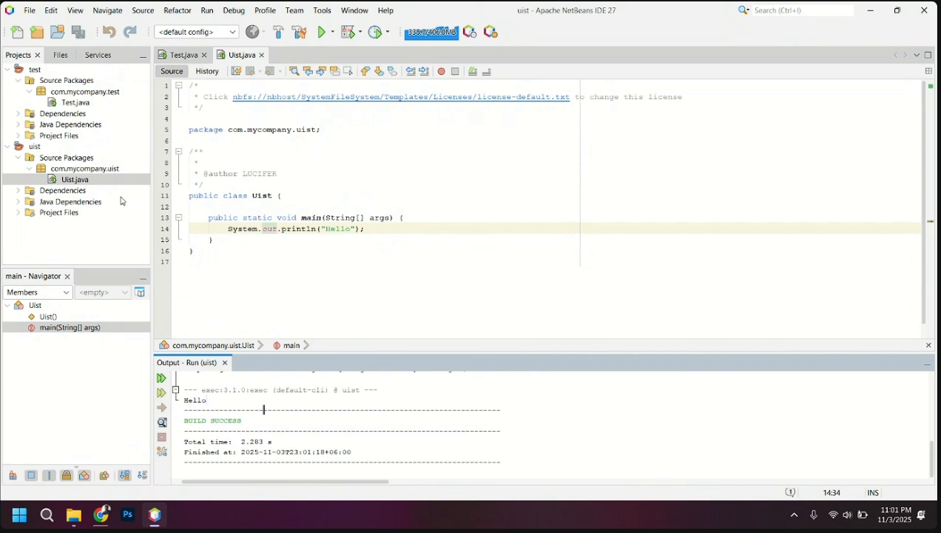
Locate Uist.java inside the com.mycompany.uist package and select that package in the project tree
left_click(110, 171)
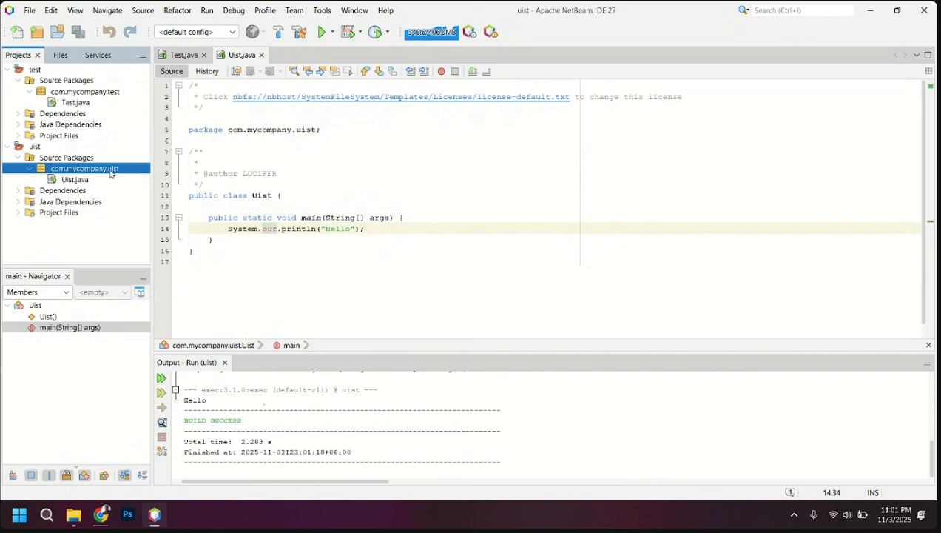
left_click(74, 182)
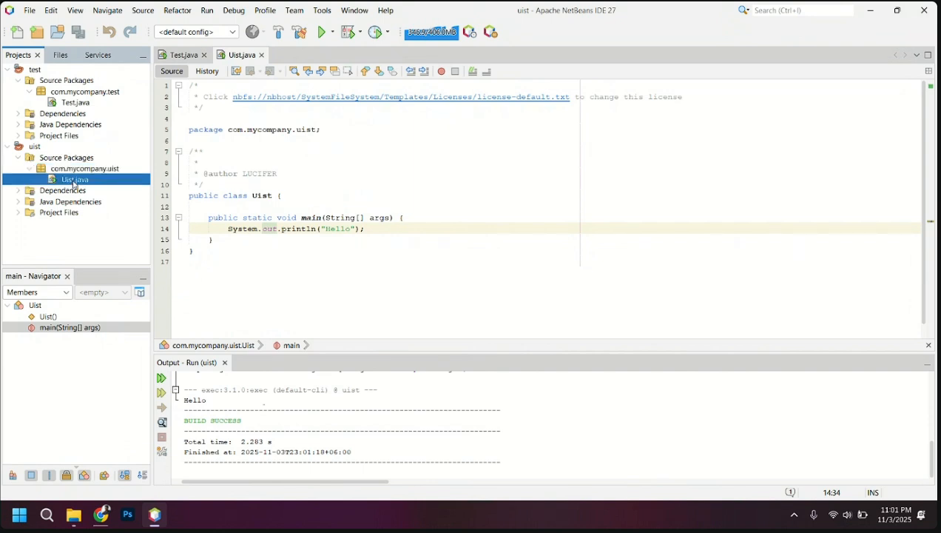
left_click(102, 169)
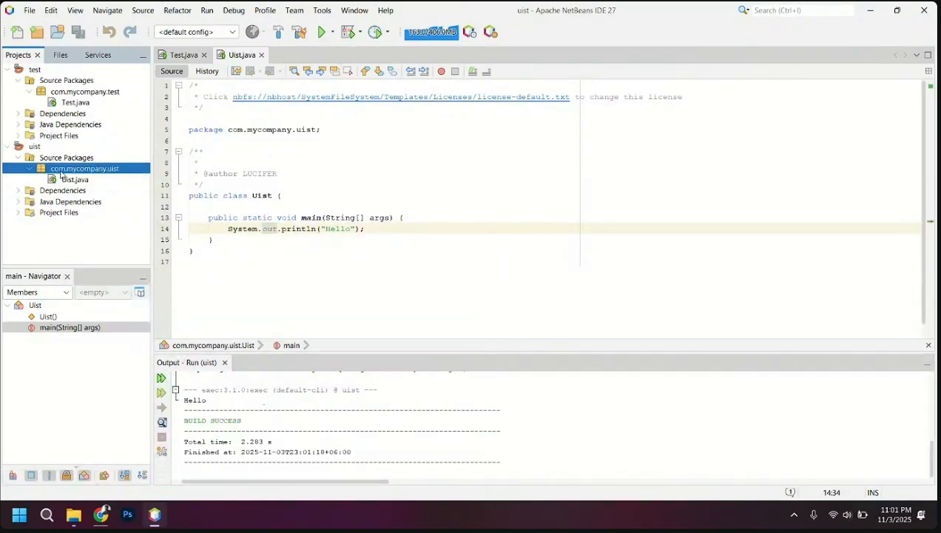
View the kinds of new items available for the com.mycompany.uist package and highlight the class Uist declaration in Uist.java
right_click(109, 172)
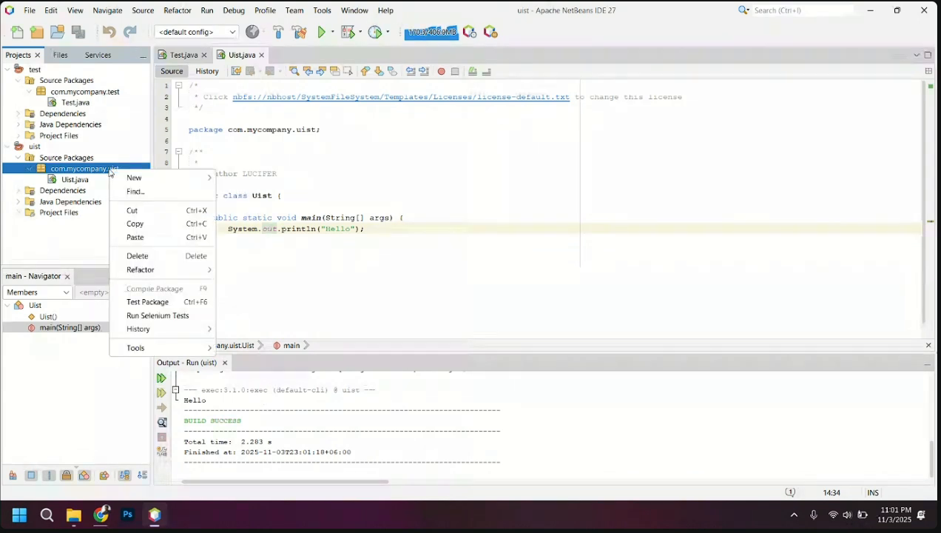
left_click(94, 171)
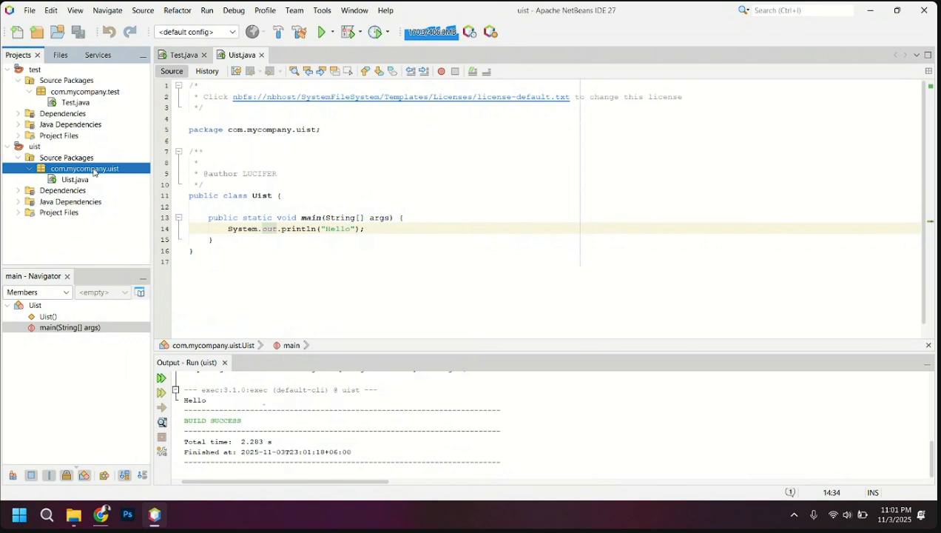
right_click(93, 172)
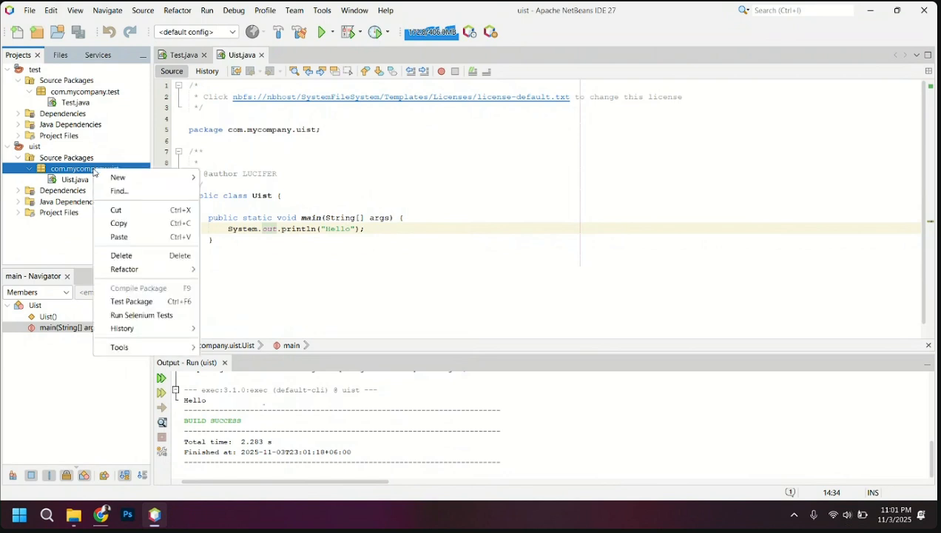
mouse_move(123, 179)
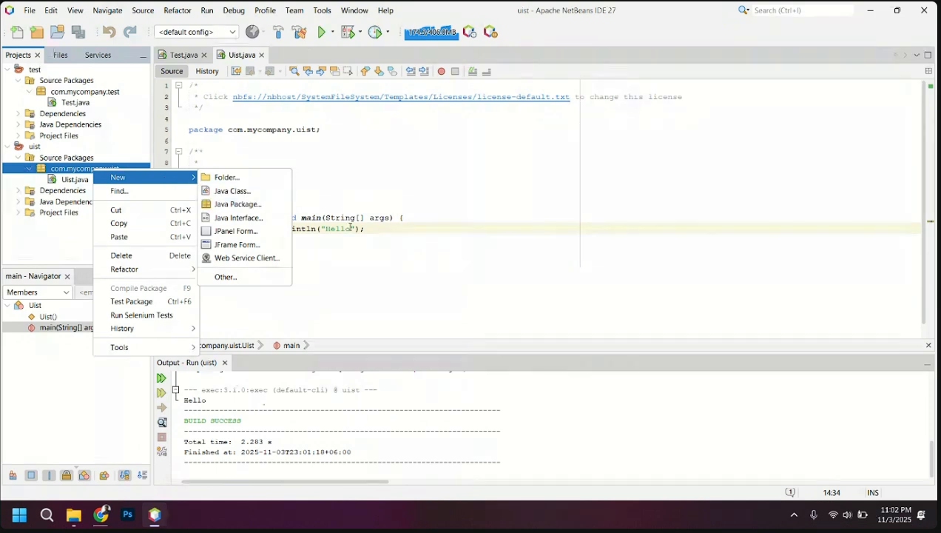
key("Escape")
left_click(223, 195)
left_click_drag(222, 196, 278, 196)
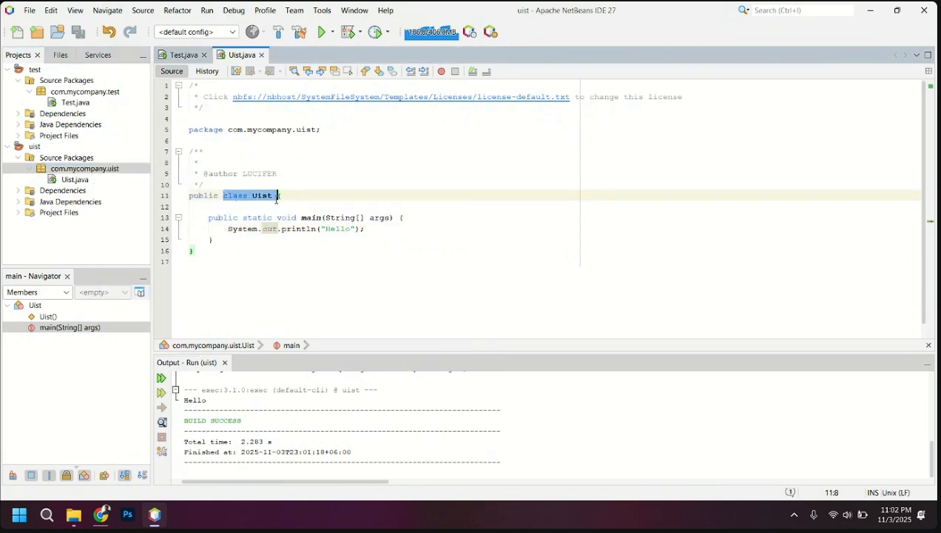
Create a new Java class named cst in the com.mycompany.uist package of the uist project
left_click(74, 169)
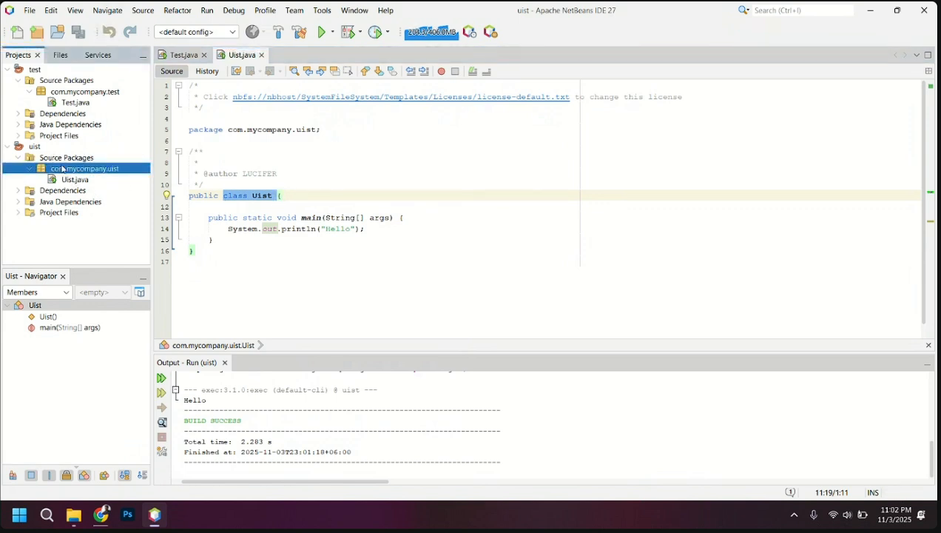
right_click(68, 170)
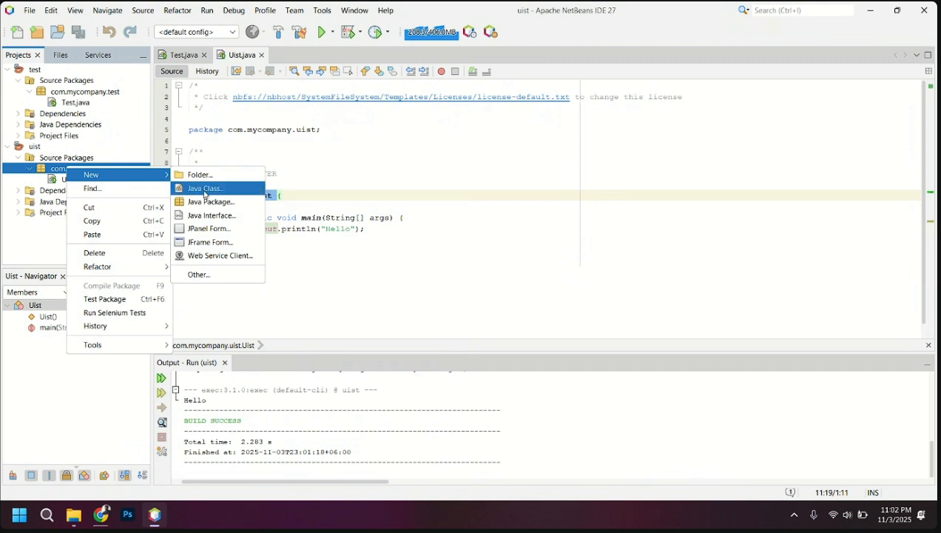
left_click(200, 190)
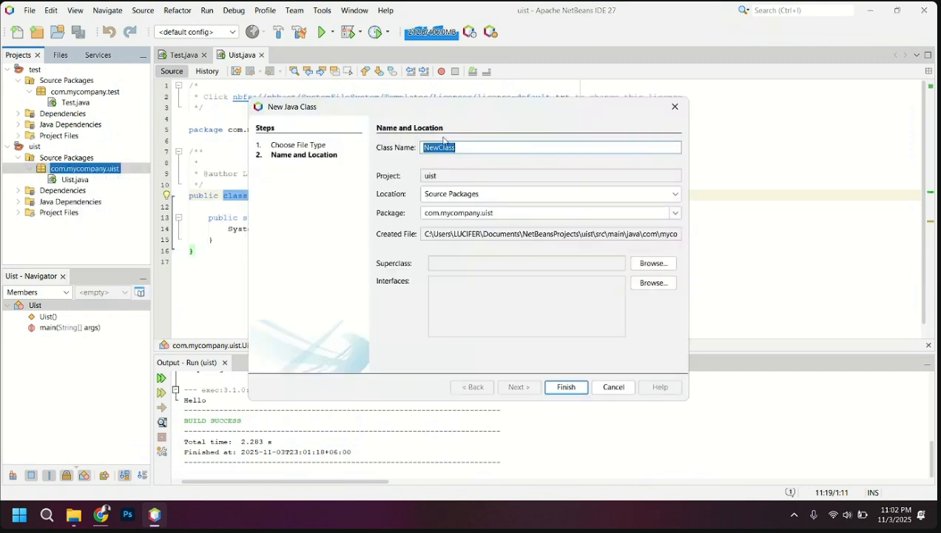
key("BackSpace")
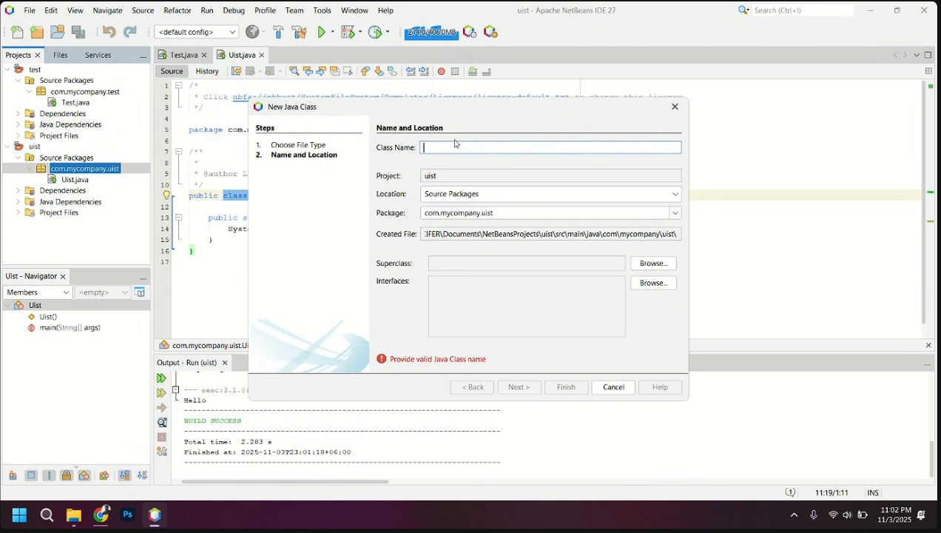
type("b")
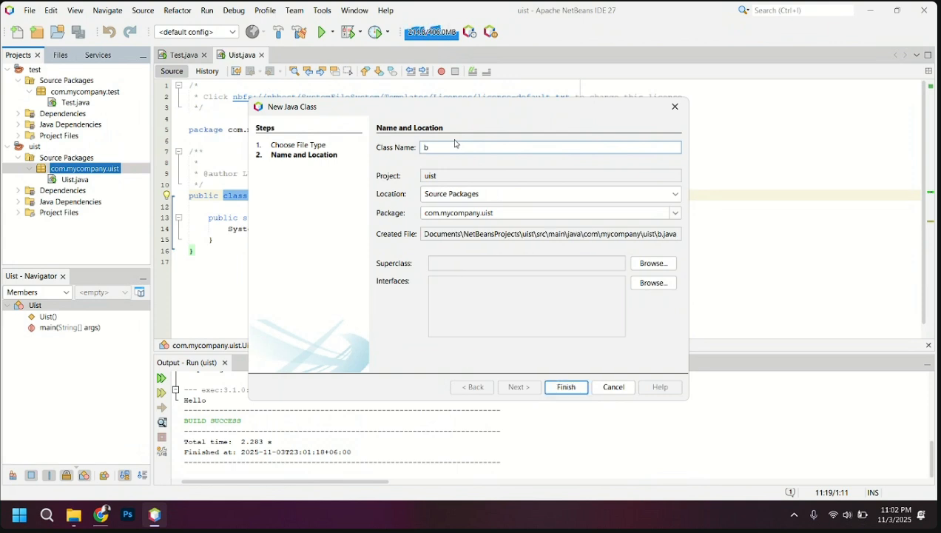
key("BackSpace")
type("cst")
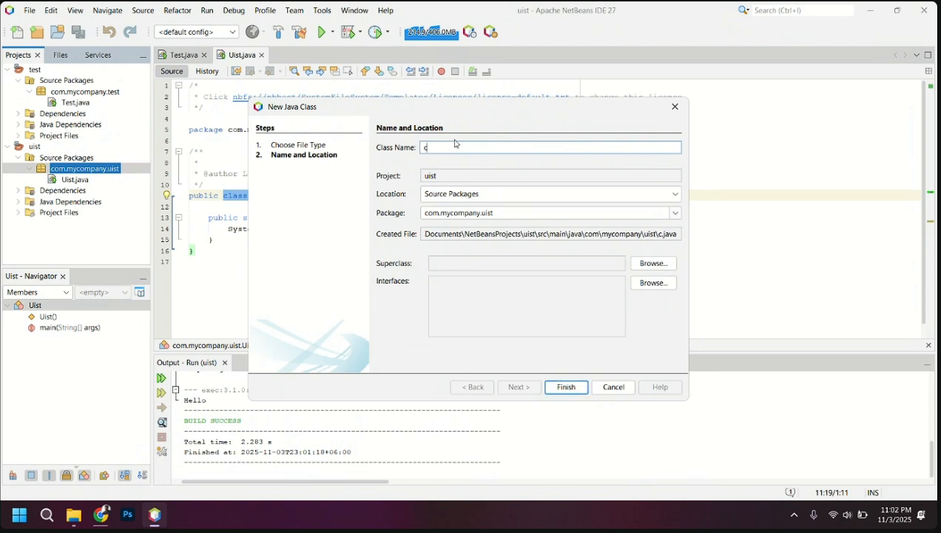
left_click(566, 388)
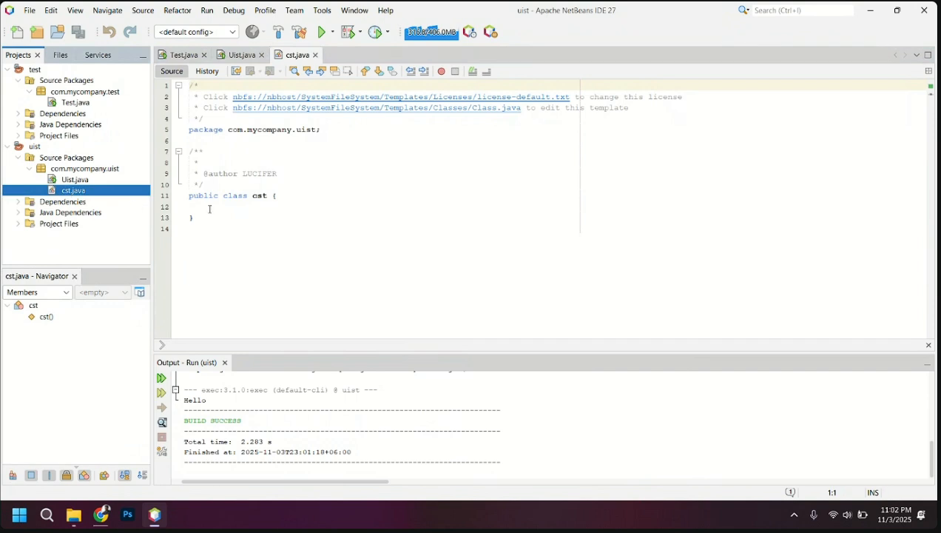
Examine the class declaration and body in cst.java and locate the file under the uist project in the project tree
left_click(204, 198)
left_click(233, 195)
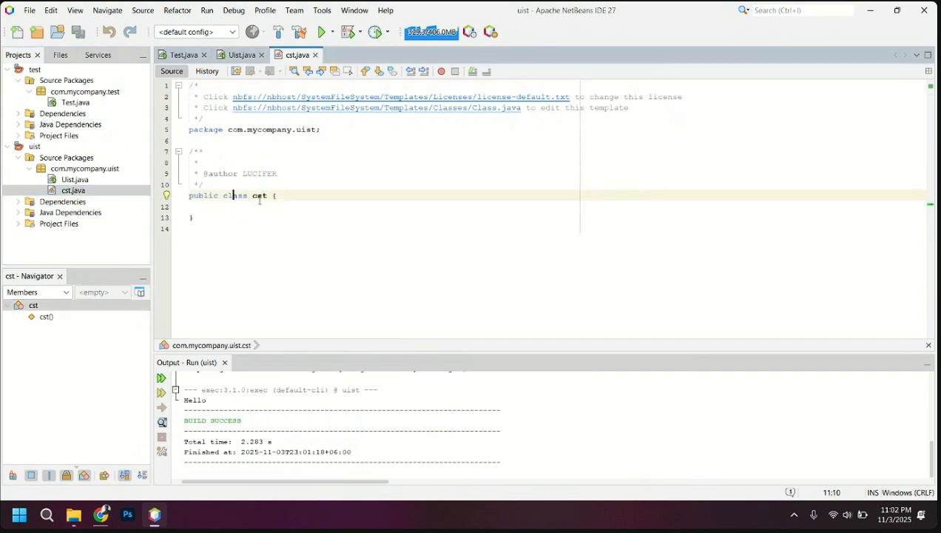
left_click(257, 198)
left_click(233, 207)
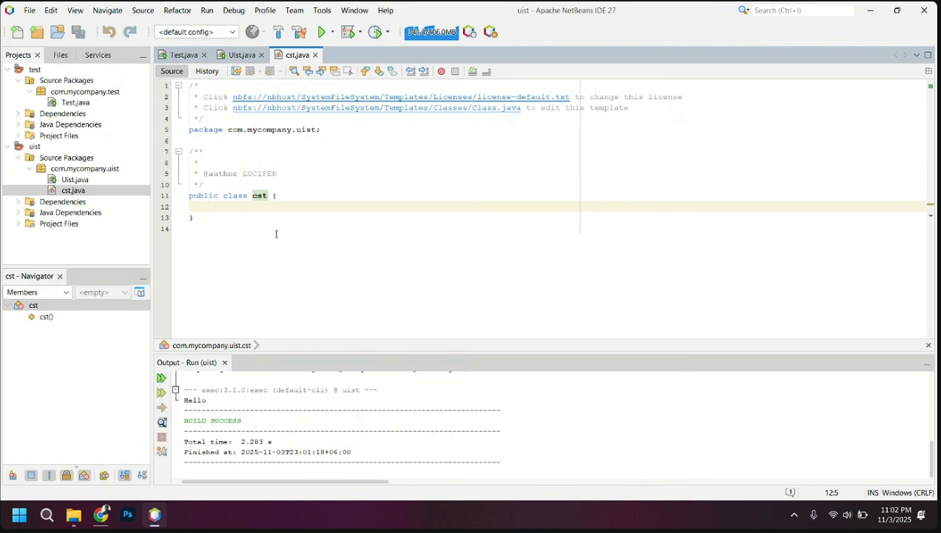
left_click(34, 147)
left_click(86, 192)
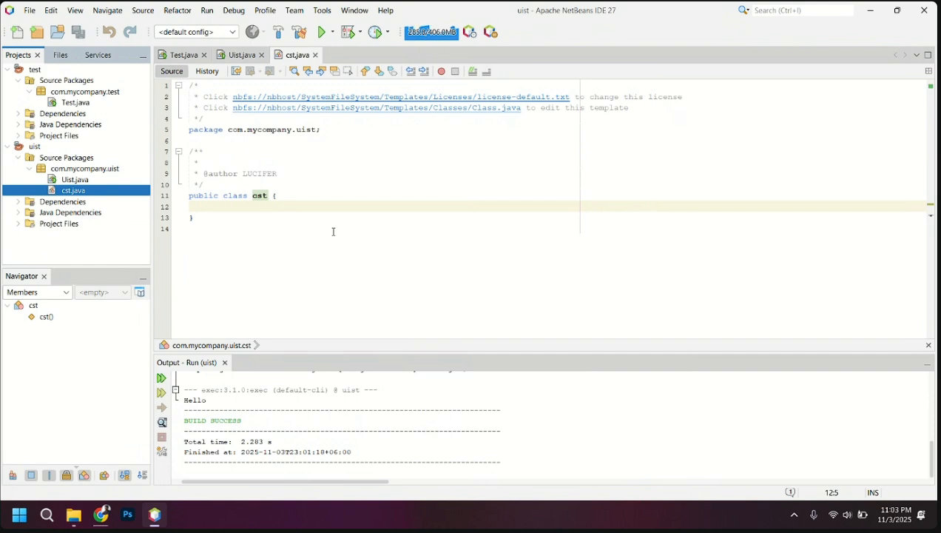
mouse_move(98, 517)
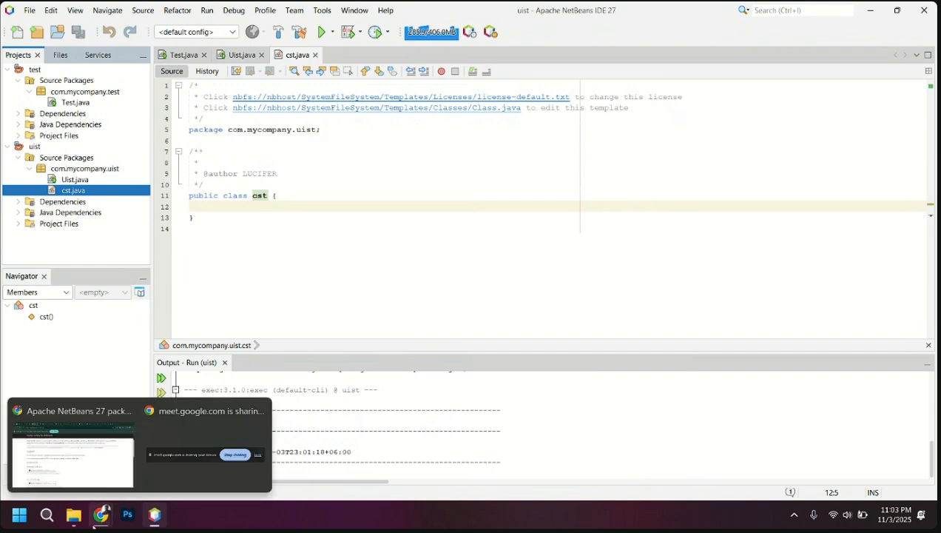
left_click(72, 448)
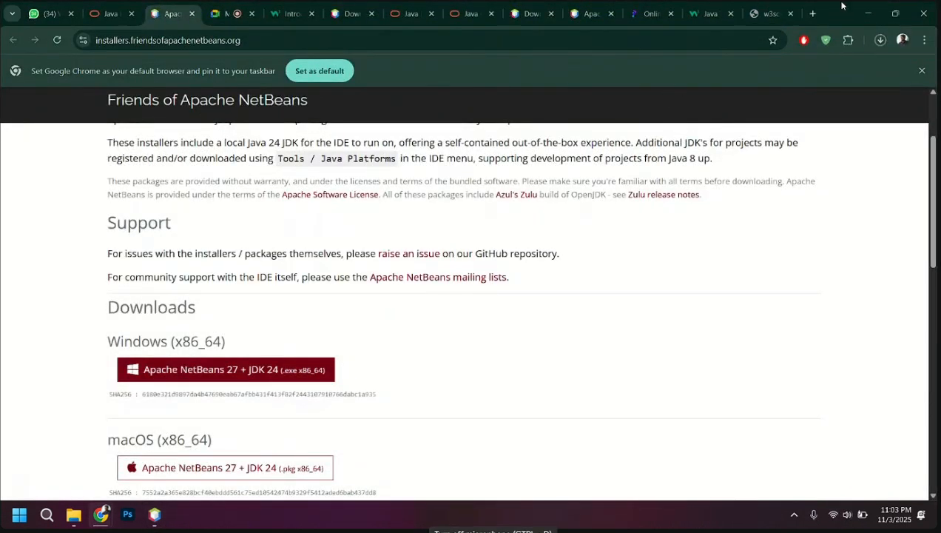
left_click(871, 11)
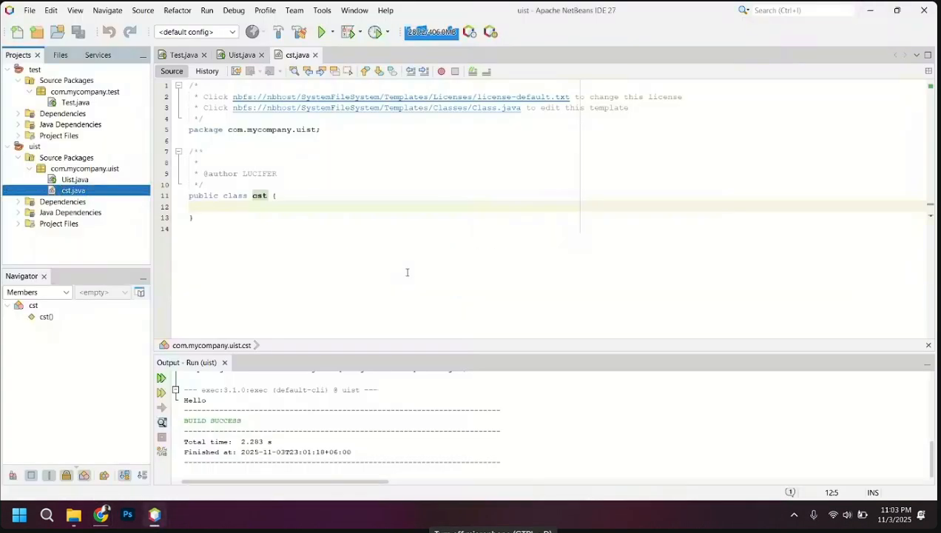